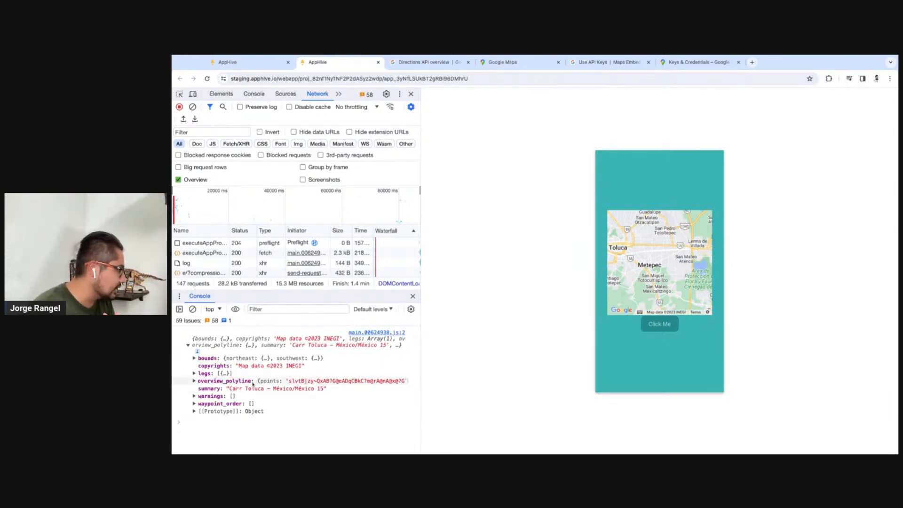
Switch to the AppHive editor and open the codeCompute script under the Click Me button's getRoute callback in full screen
{"action": "left_click_drag", "start_coordinate": [252, 382], "coordinate": [200, 382]}
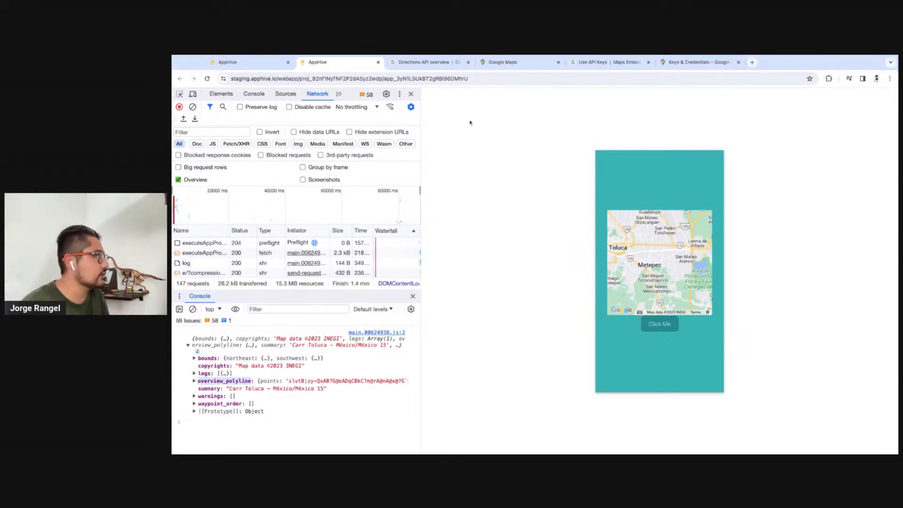
{"action": "key", "text": "ctrl+shift+Tab"}
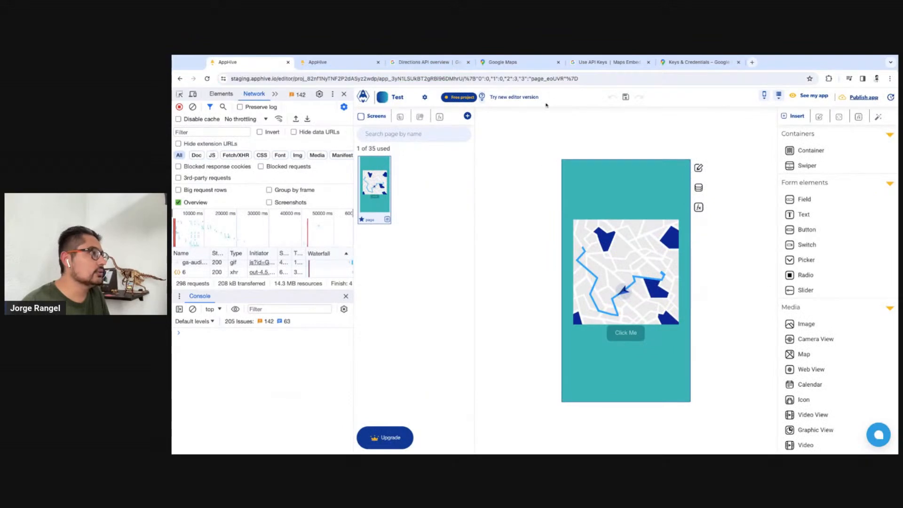
{"action": "left_click", "coordinate": [698, 207]}
{"action": "scroll", "coordinate": [714, 320], "scroll_direction": "down", "scroll_amount": 1}
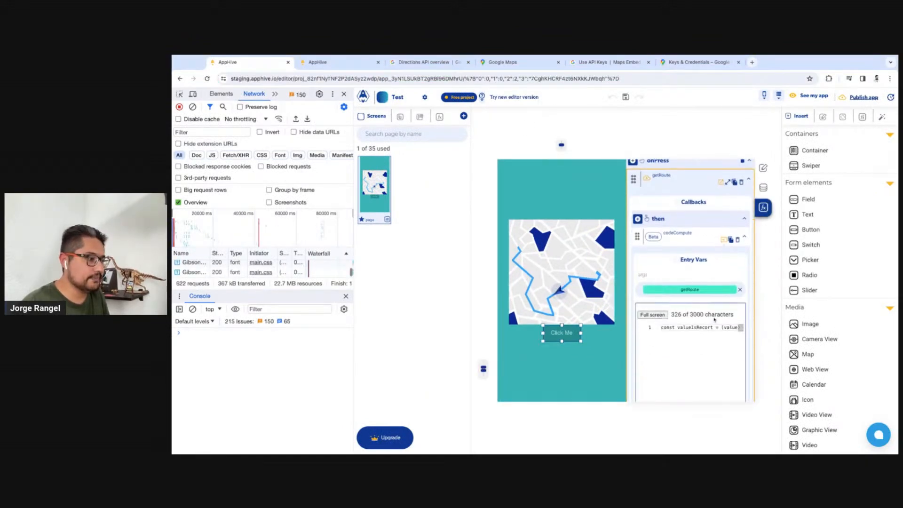
{"action": "left_click", "coordinate": [652, 314]}
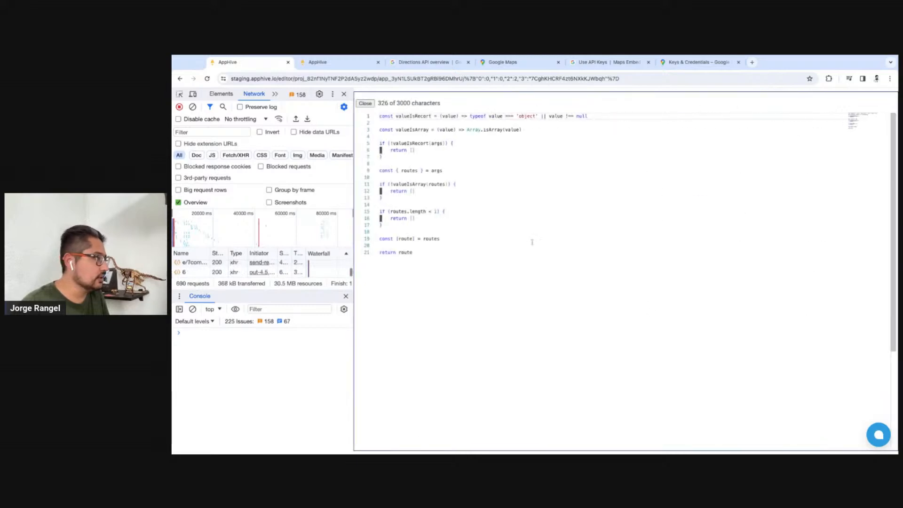
Below the route destructuring line, start an if condition that negates a valueIsRecord() call
{"action": "left_click", "coordinate": [457, 240]}
{"action": "key", "text": "Return"}
{"action": "key", "text": "Return"}
{"action": "type", "text": "if ("}
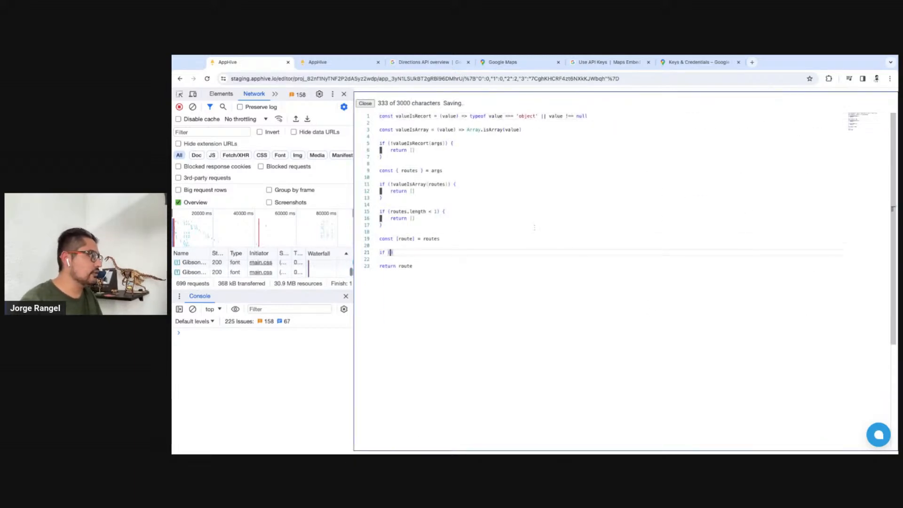
{"action": "type", "text": "!valueIsre"}
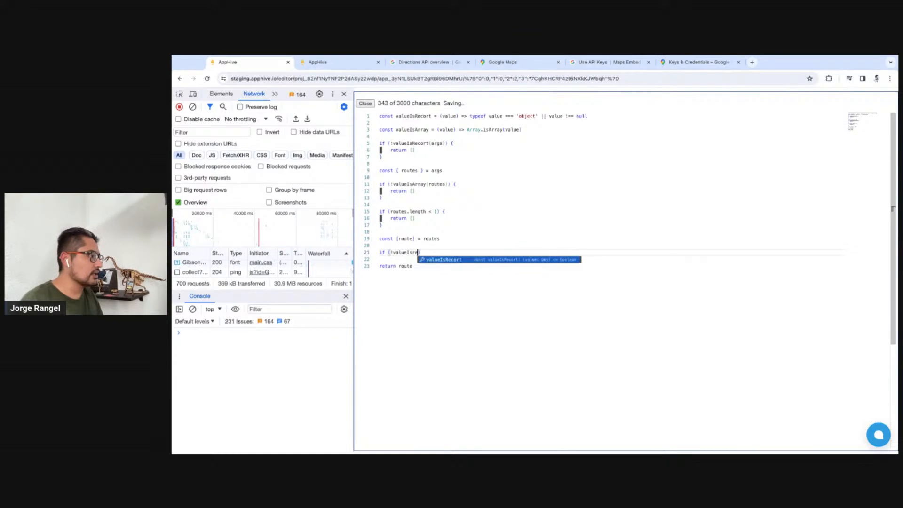
{"action": "type", "text": "cord"}
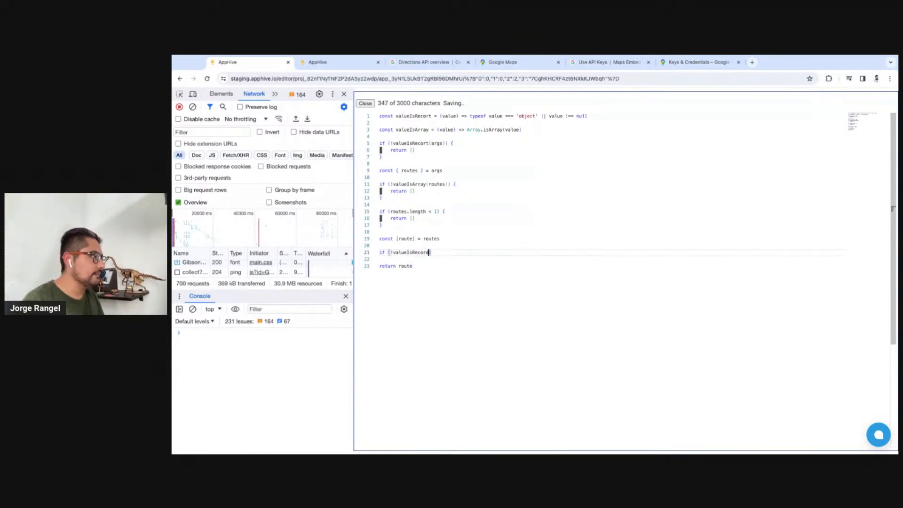
{"action": "type", "text": "()"}
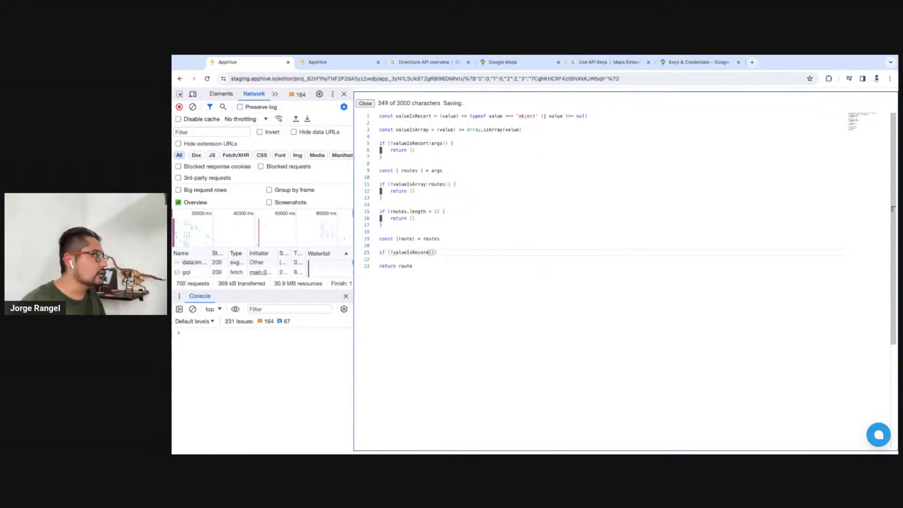
Correct the misspelled valueIsRecort to valueIsRecord in the function declaration and in the args check
{"action": "double_click", "coordinate": [410, 252]}
{"action": "key", "text": "super+c"}
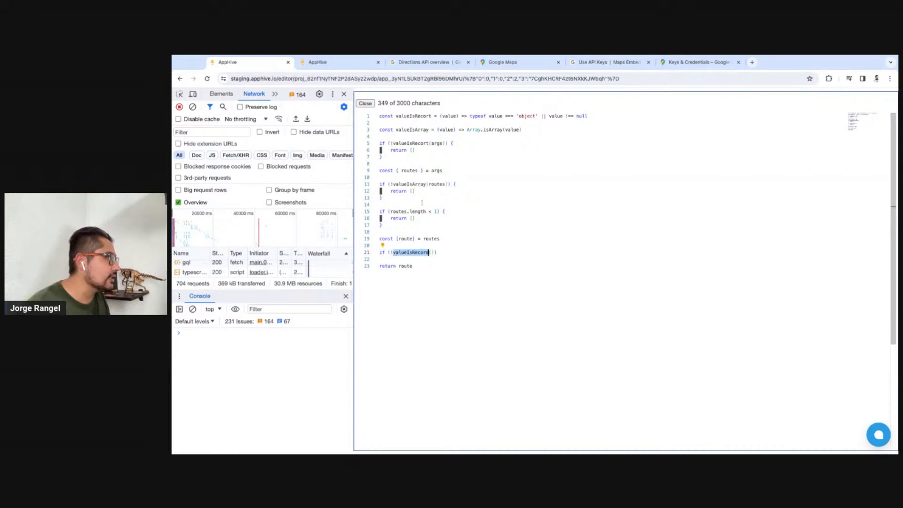
{"action": "double_click", "coordinate": [419, 184]}
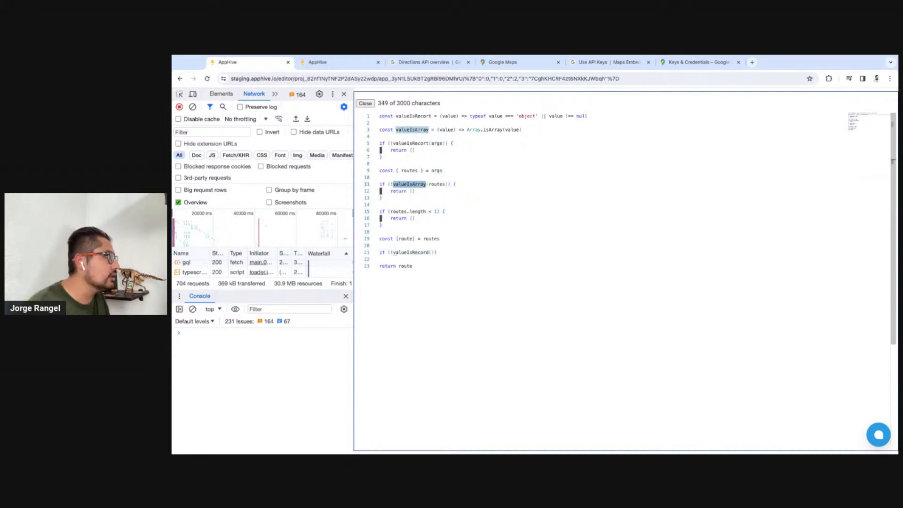
{"action": "double_click", "coordinate": [417, 116]}
{"action": "key", "text": "super+v"}
{"action": "double_click", "coordinate": [415, 143]}
{"action": "key", "text": "super+v"}
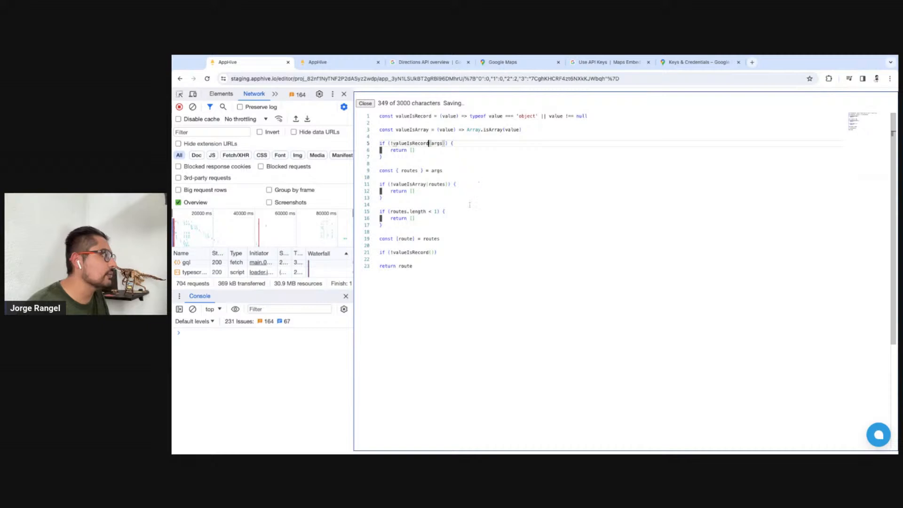
Complete the new check as if (!valueIsRecord(route)) with a body that returns an empty array
{"action": "left_click", "coordinate": [447, 252]}
{"action": "key", "text": "Left"}
{"action": "key", "text": "Left"}
{"action": "type", "text": "rout"}
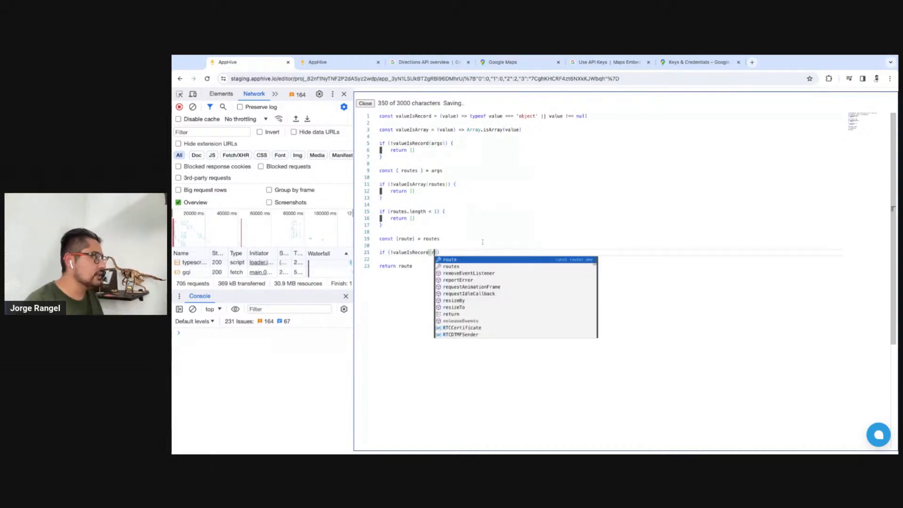
{"action": "type", "text": "e"}
{"action": "key", "text": "End"}
{"action": "type", "text": "{"}
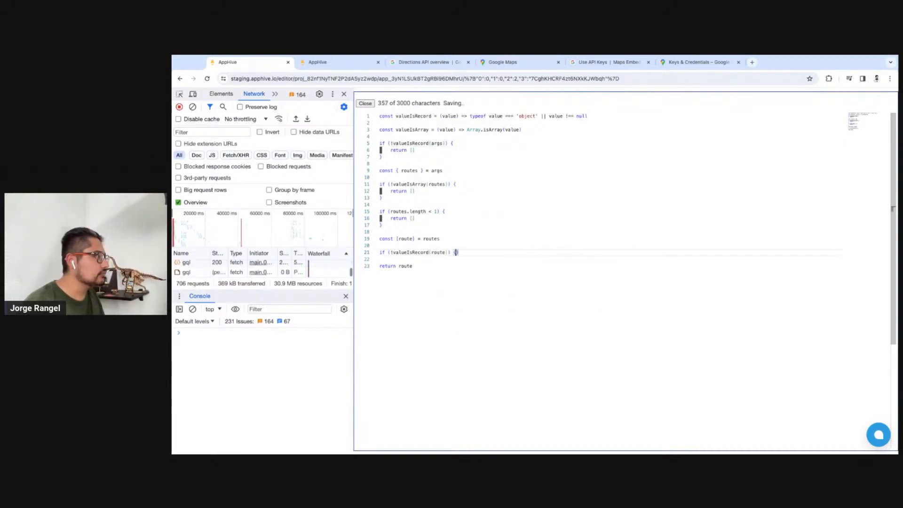
{"action": "key", "text": "Return"}
{"action": "type", "text": "ret"}
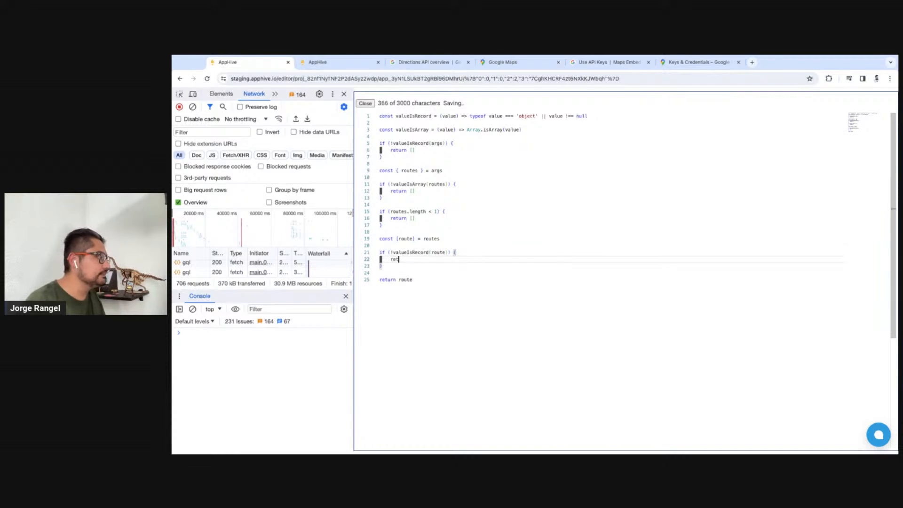
{"action": "type", "text": "iurn urn ["}
{"action": "key", "text": "Down"}
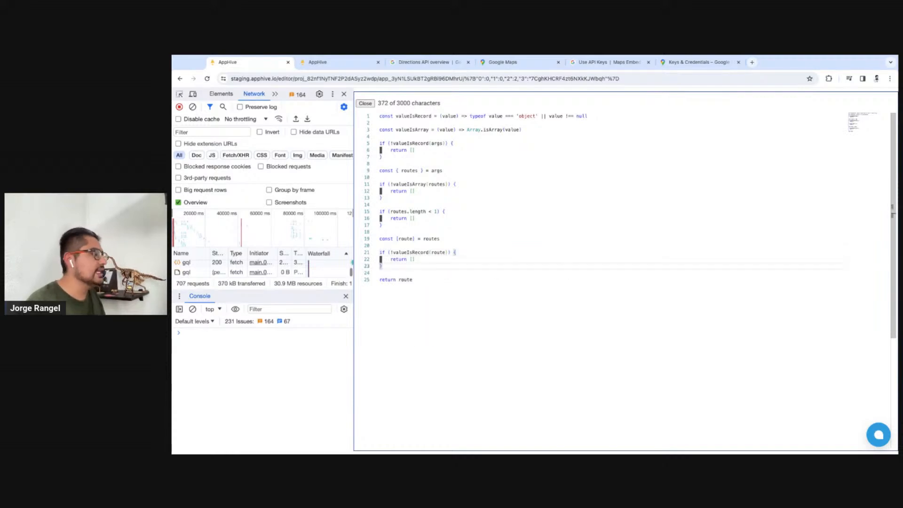
Below the route check, add const { overview_polyline } = route and make the script return overview_polyline
{"action": "key", "text": "ctrl+Tab"}
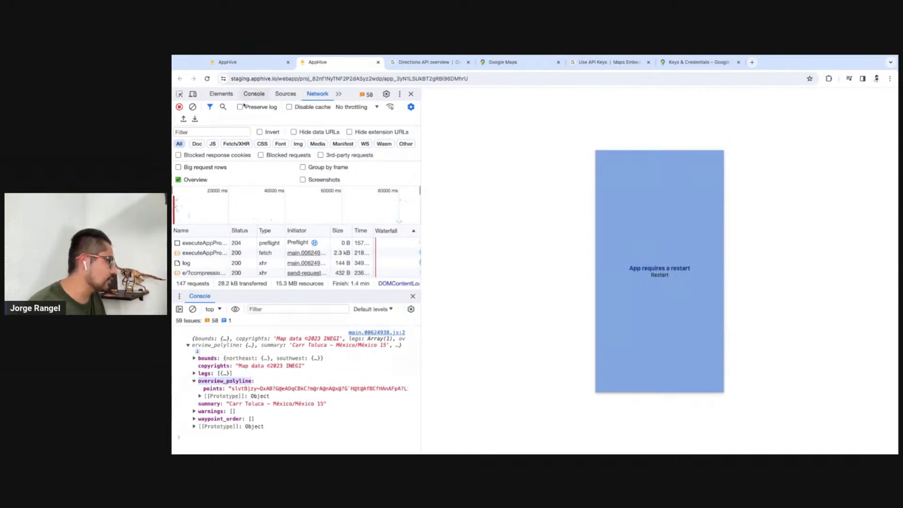
{"action": "left_click", "coordinate": [230, 62]}
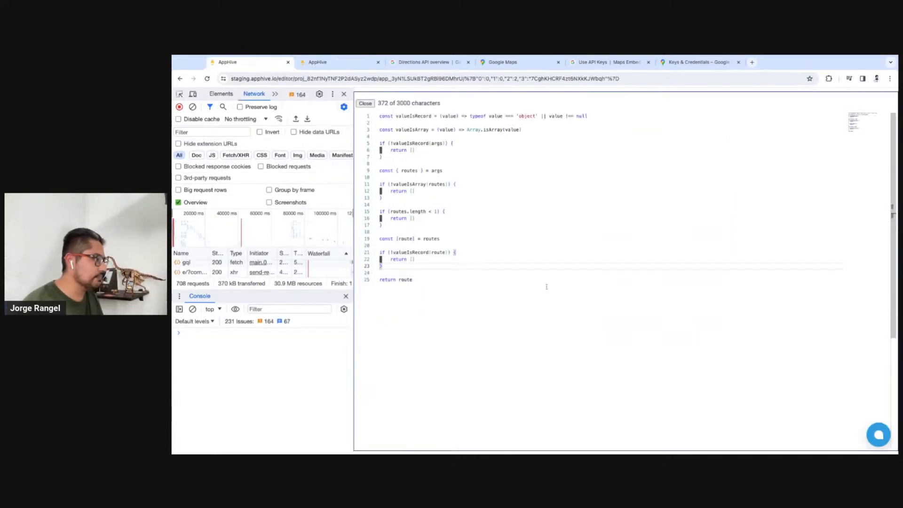
{"action": "key", "text": "Return"}
{"action": "key", "text": "Return"}
{"action": "type", "text": "const "}
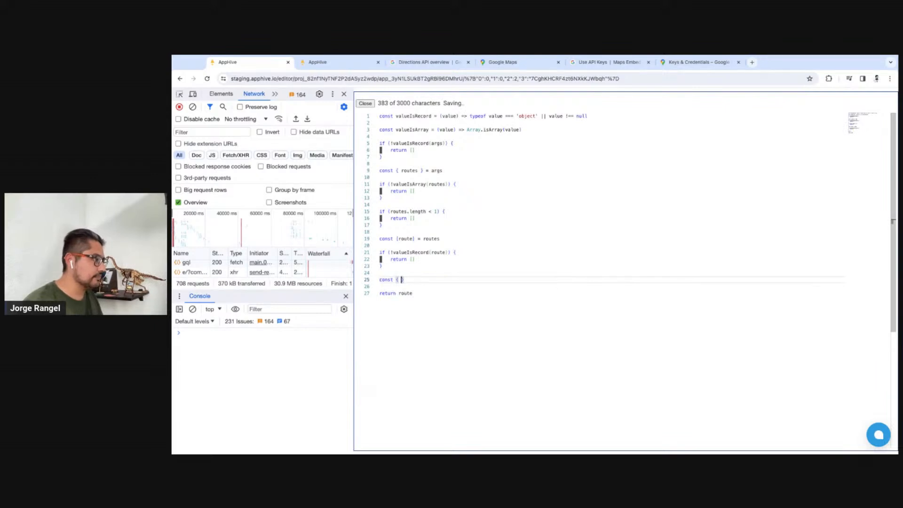
{"action": "type", "text": "{ overview_polyline"}
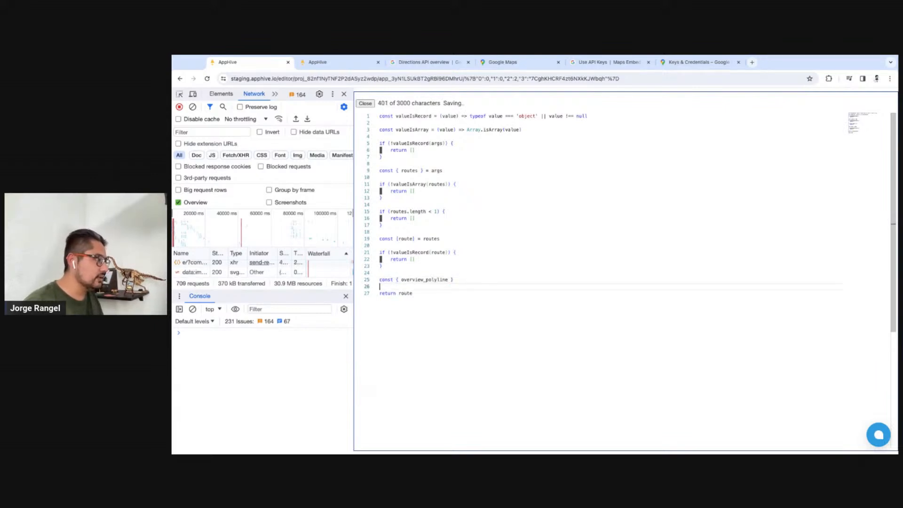
{"action": "key", "text": "Left"}
{"action": "type", "text": "= route"}
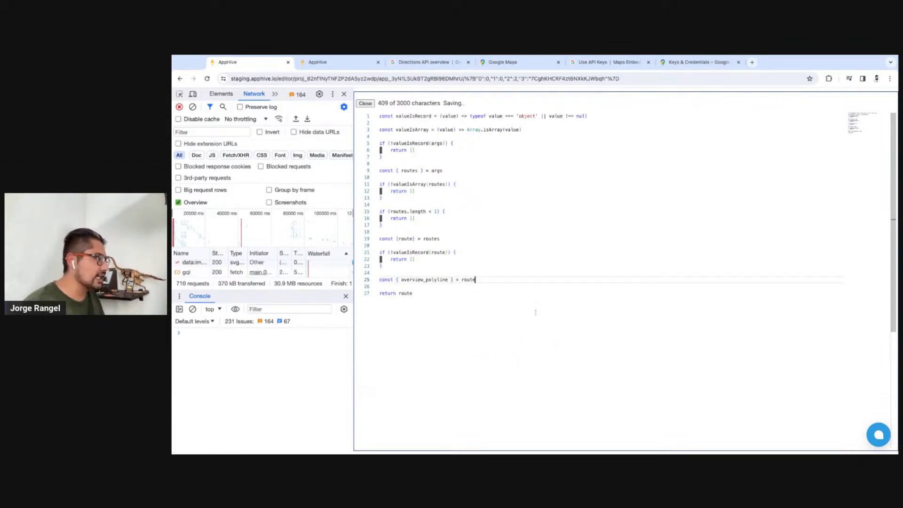
{"action": "double_click", "coordinate": [402, 292]}
{"action": "type", "text": "overview_polyline"}
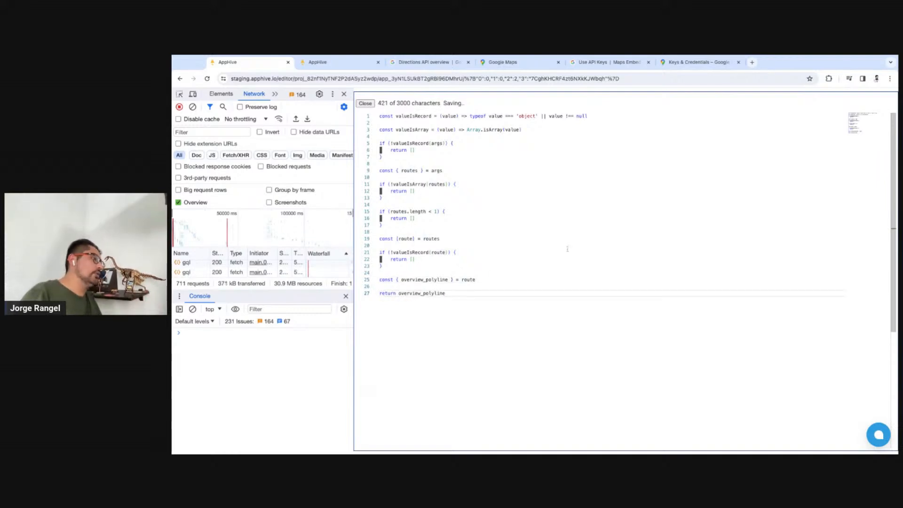
Restart the app preview, run the Click Me action and expand the object logged in the console
{"action": "key", "text": "ctrl+Tab"}
{"action": "left_click", "coordinate": [666, 279]}
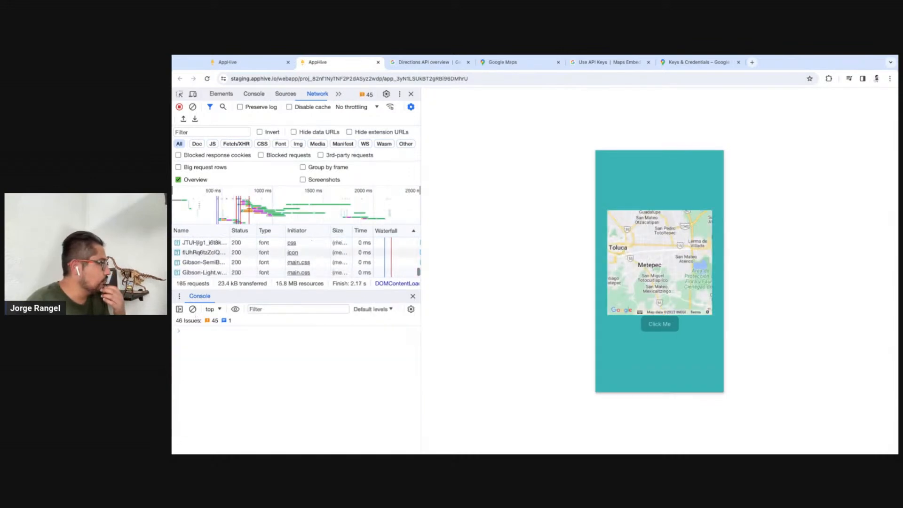
{"action": "left_click", "coordinate": [663, 331]}
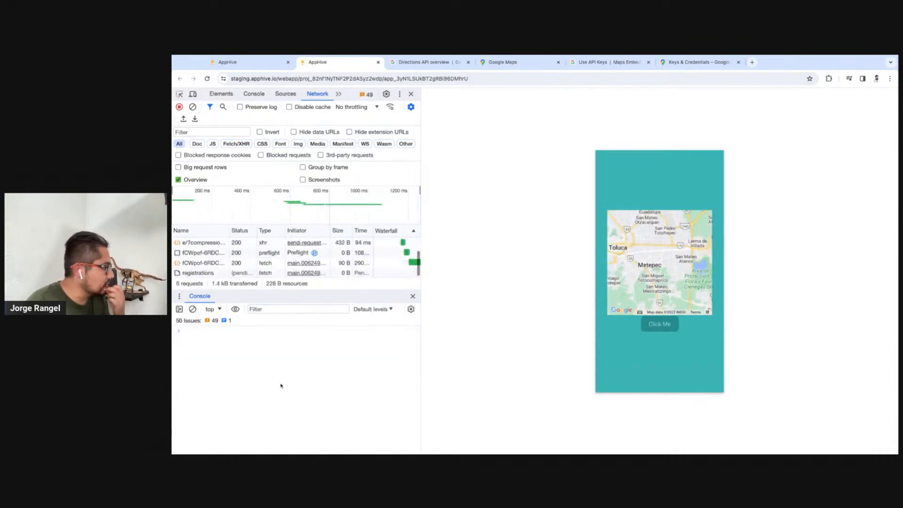
{"action": "left_click", "coordinate": [188, 341]}
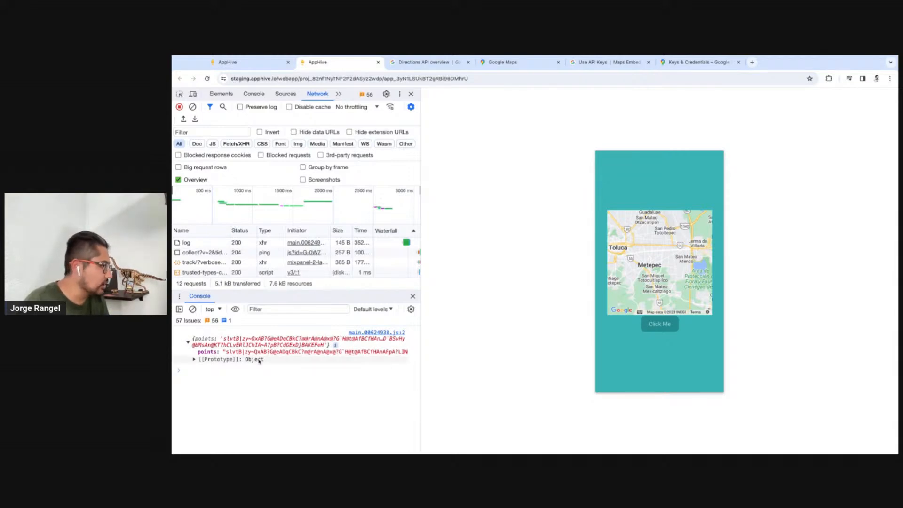
In the script, add an if (!valueIsRecord(overview_polyline)) check that returns an empty array below the overview_polyline destructuring
{"action": "left_click", "coordinate": [255, 64]}
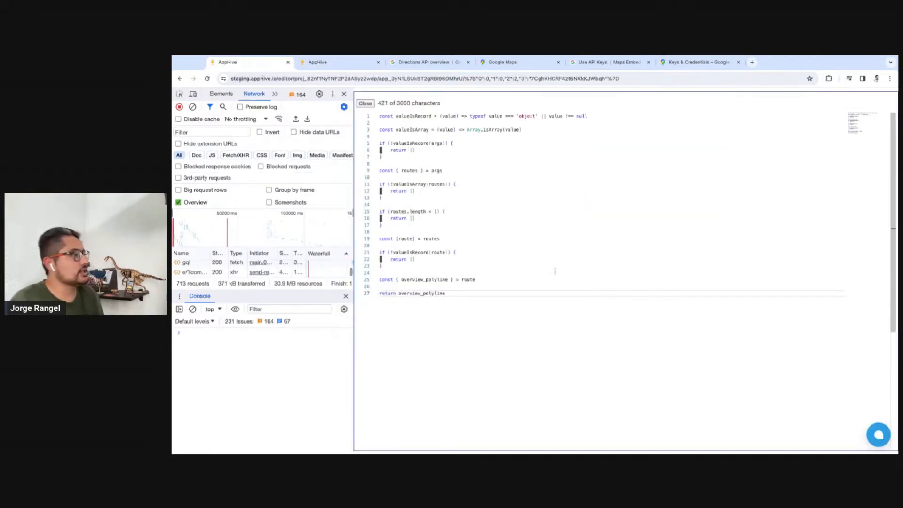
{"action": "left_click", "coordinate": [479, 277]}
{"action": "key", "text": "Return"}
{"action": "key", "text": "Return"}
{"action": "type", "text": "if ("}
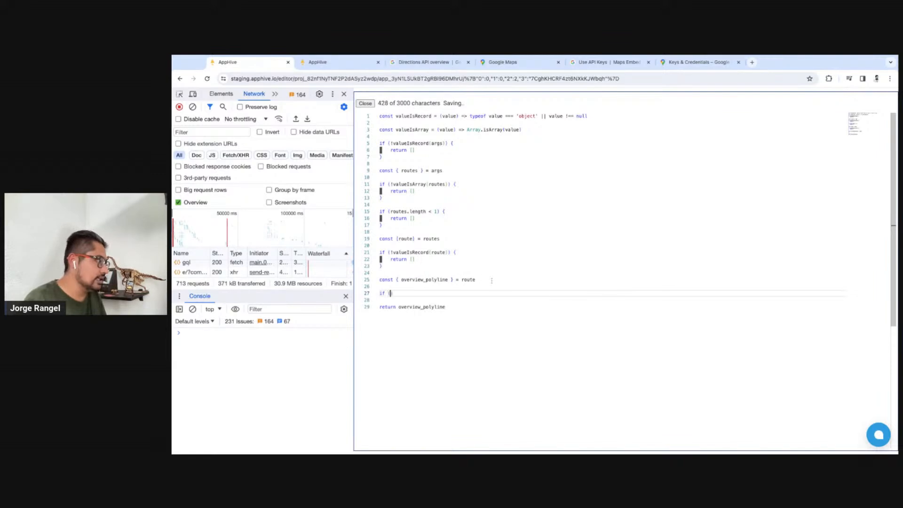
{"action": "type", "text": "!valueIsRecord"}
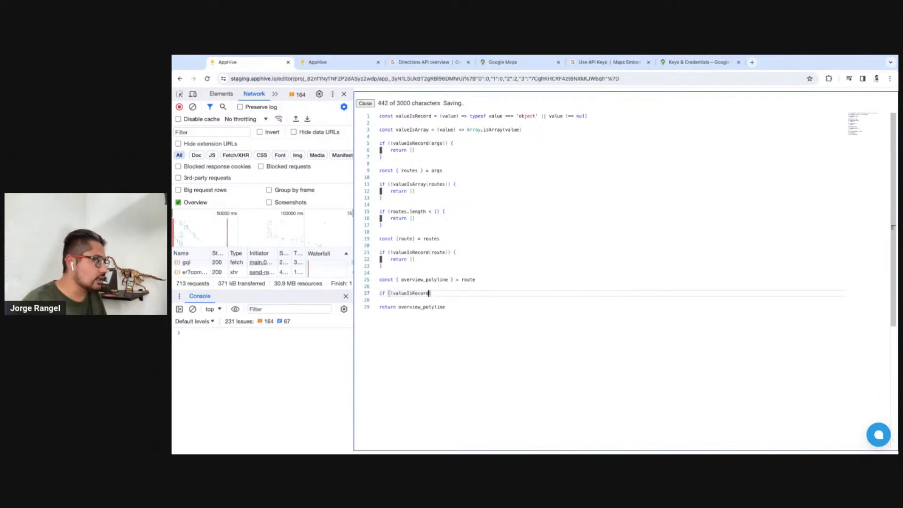
{"action": "type", "text": "(overview_polyline)) {"}
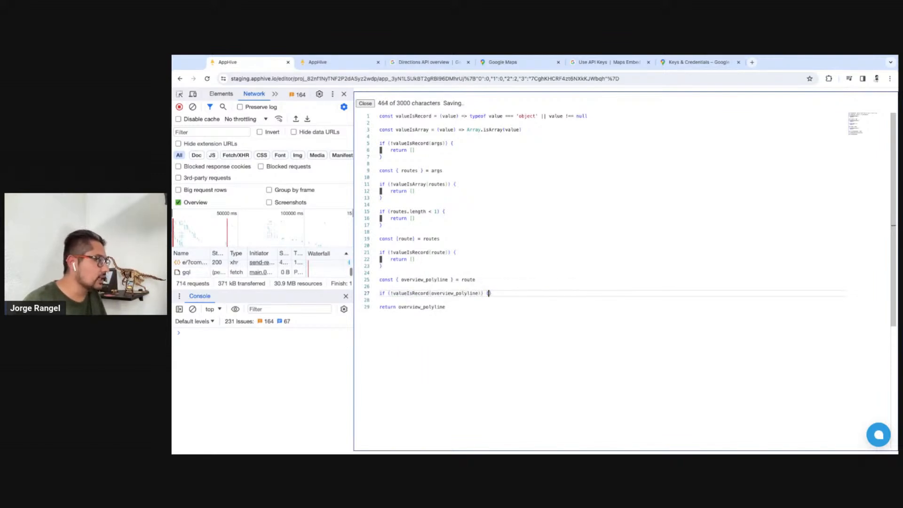
{"action": "key", "text": "Return"}
{"action": "type", "text": "return ["}
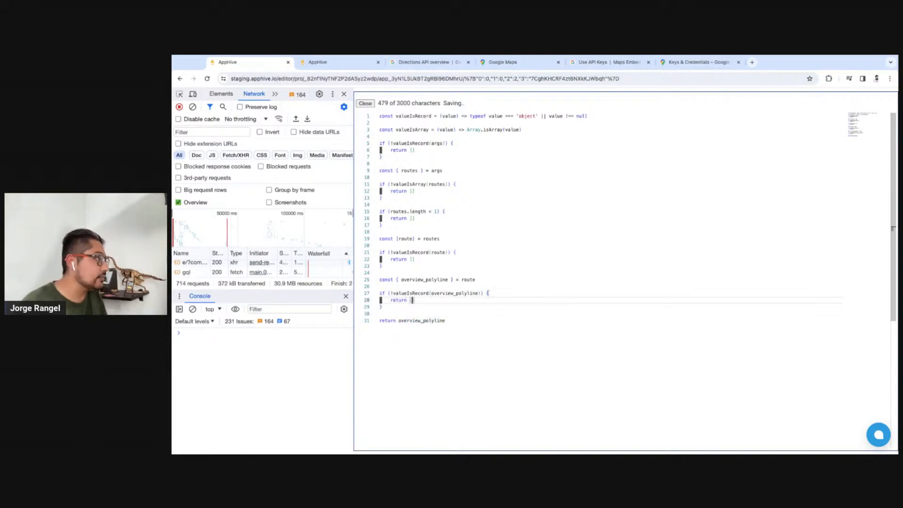
Check the logged object's key name in the preview console and add const { points } = overview_polyline below the last check
{"action": "left_click", "coordinate": [325, 62]}
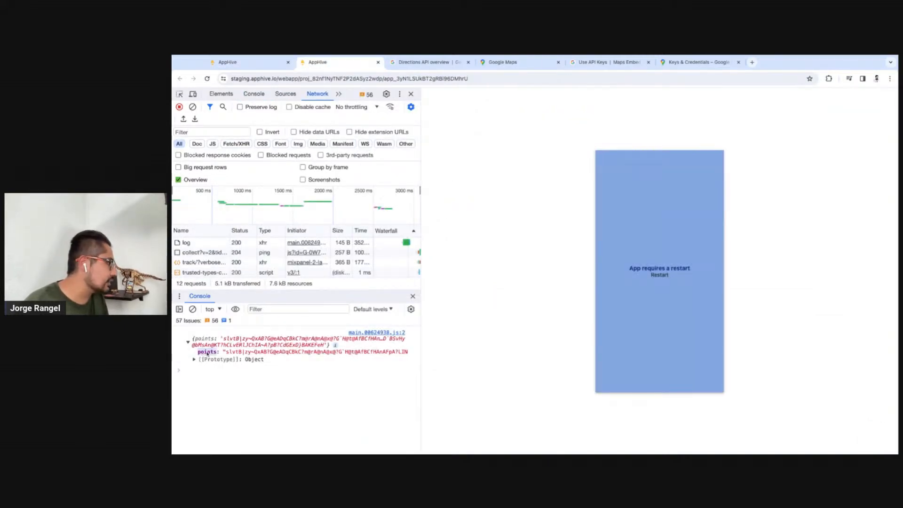
{"action": "left_click", "coordinate": [248, 65]}
{"action": "left_click", "coordinate": [407, 306]}
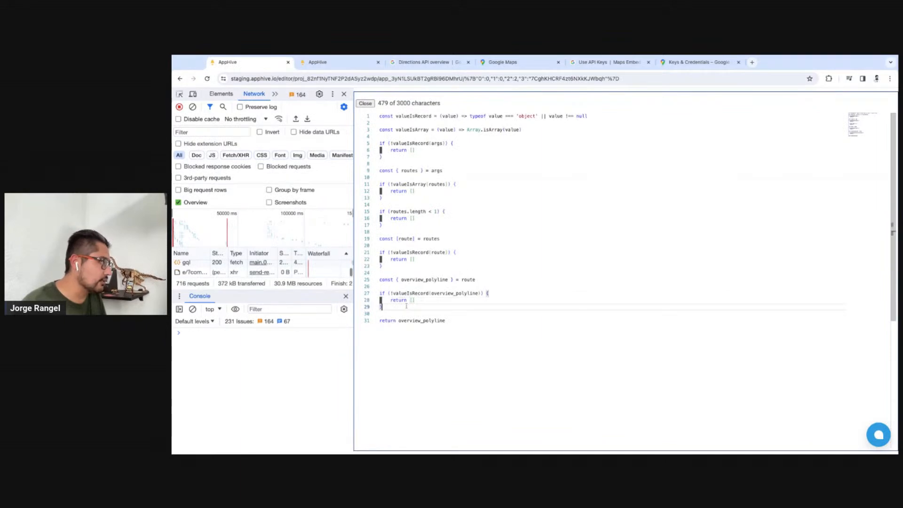
{"action": "key", "text": "Return"}
{"action": "key", "text": "Return"}
{"action": "type", "text": "if "}
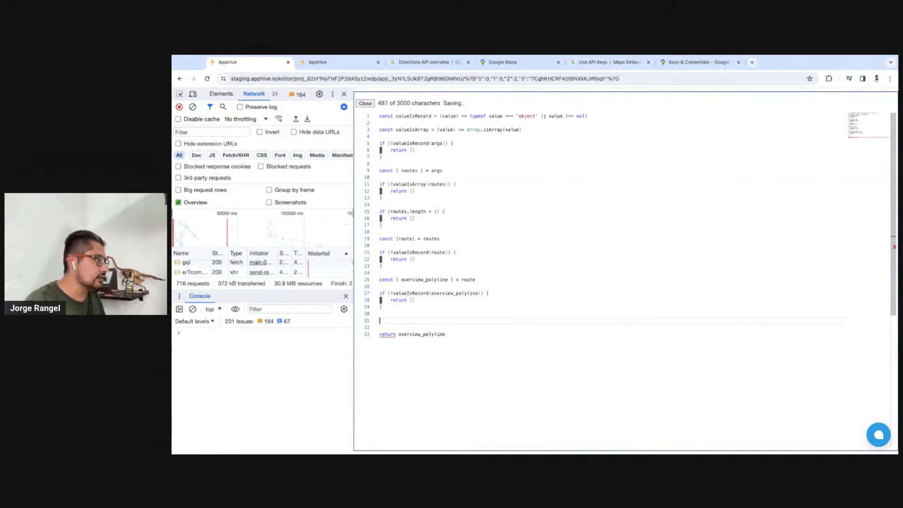
{"action": "type", "text": "const { points } ="}
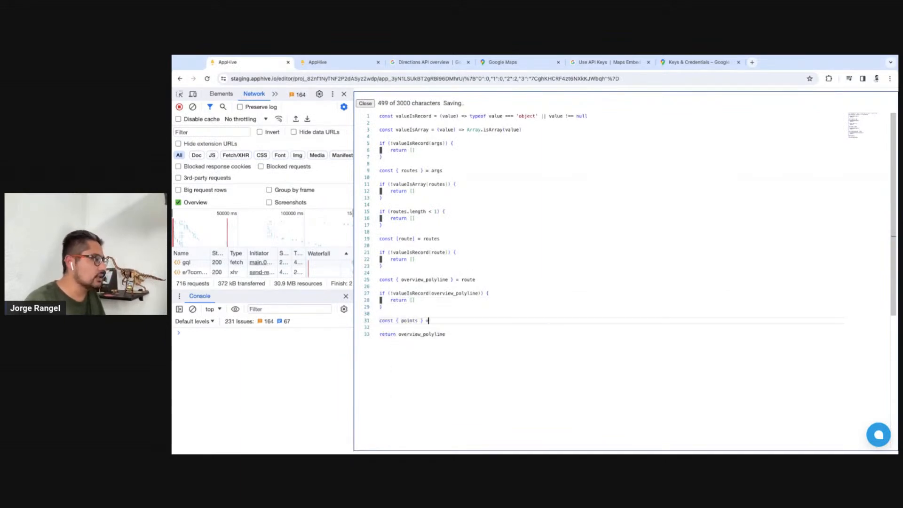
{"action": "type", "text": " overview_polyline"}
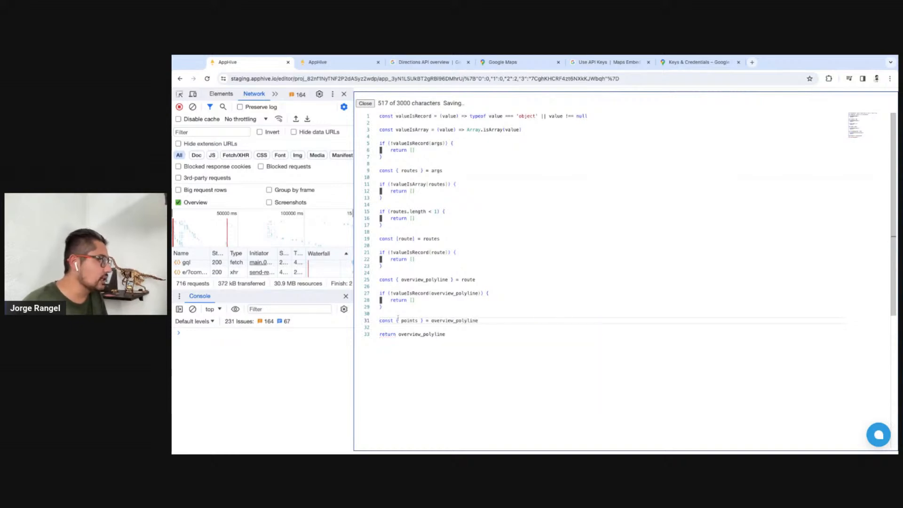
Change the script's final return value to points
{"action": "double_click", "coordinate": [409, 320]}
{"action": "key", "text": "ctrl+c"}
{"action": "double_click", "coordinate": [421, 334]}
{"action": "key", "text": "ctrl+v"}
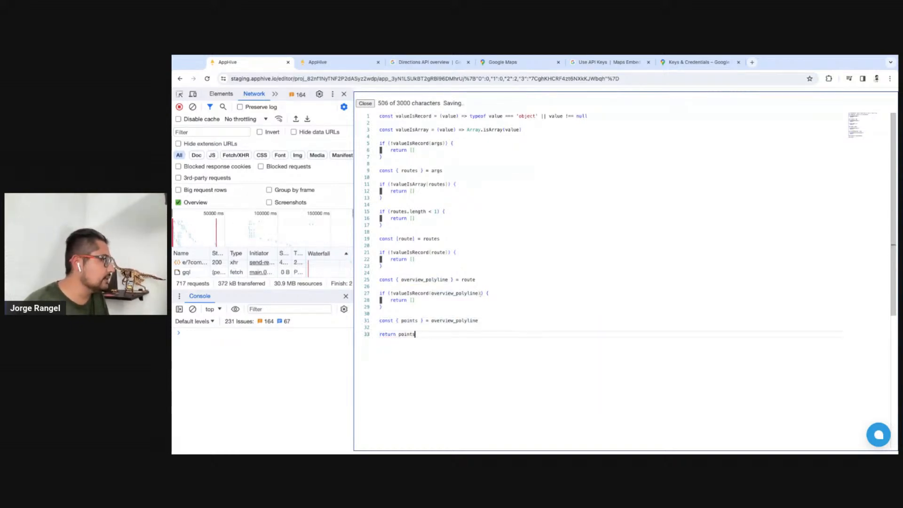
Restart the app preview, run the Click Me action to log the script's output, and return to the code editor
{"action": "left_click", "coordinate": [345, 65]}
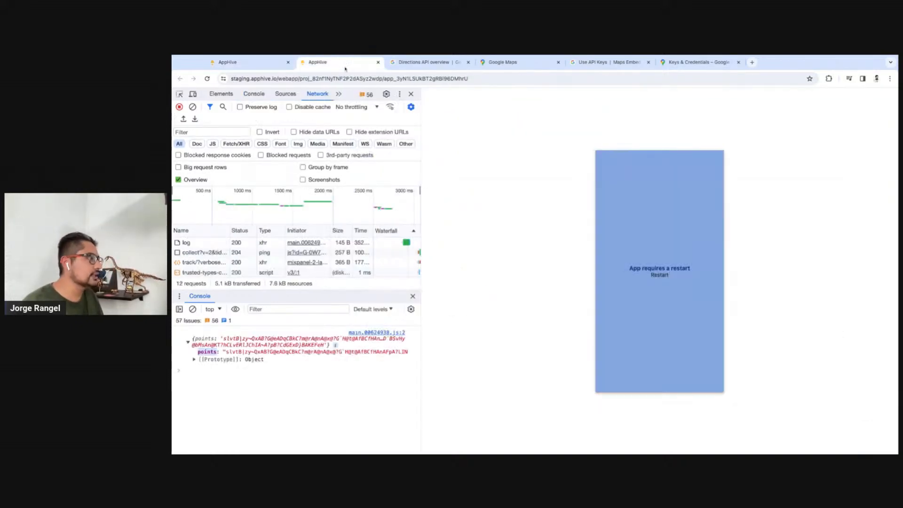
{"action": "left_click", "coordinate": [664, 280]}
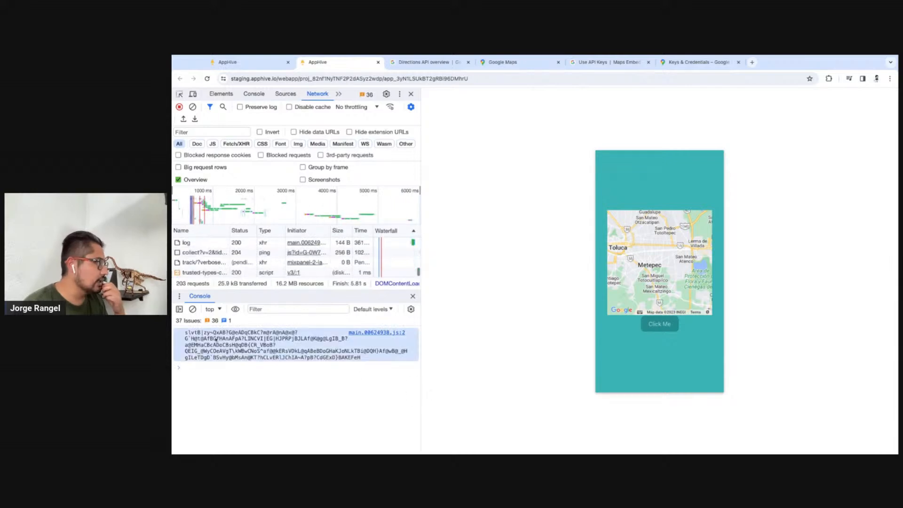
{"action": "left_click", "coordinate": [248, 66]}
{"action": "double_click", "coordinate": [412, 334]}
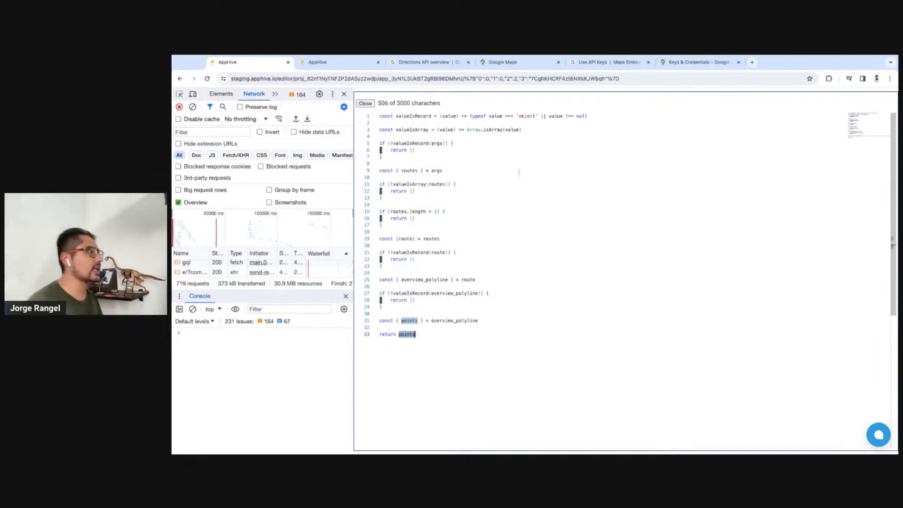
Define a valueIsString helper below valueIsArray as (value) => typeof value === 'string'
{"action": "left_click", "coordinate": [536, 130]}
{"action": "key", "text": "Return"}
{"action": "key", "text": "Return"}
{"action": "type", "text": "const "}
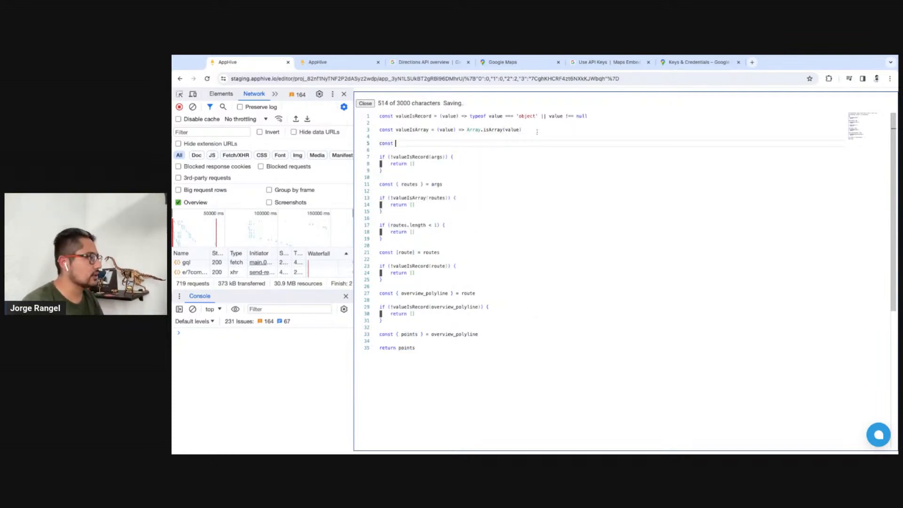
{"action": "type", "text": "valueIsSt"}
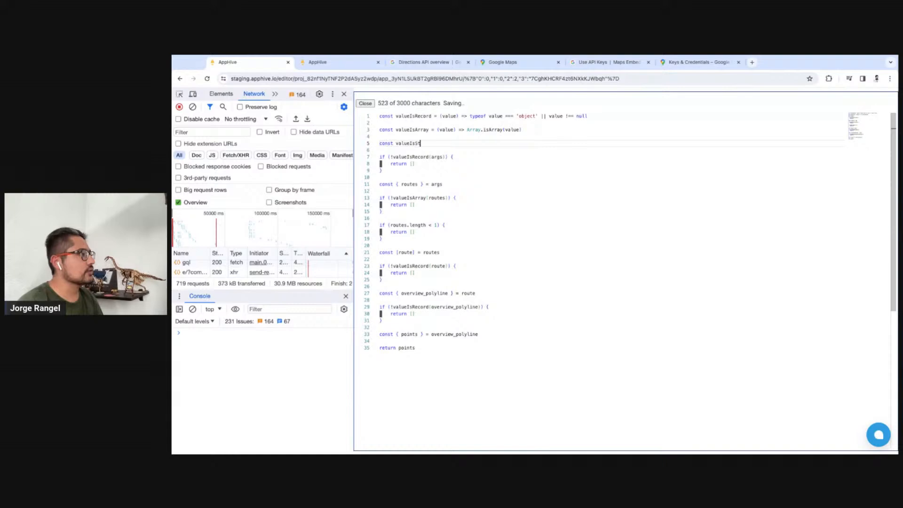
{"action": "type", "text": "ring = (value) "}
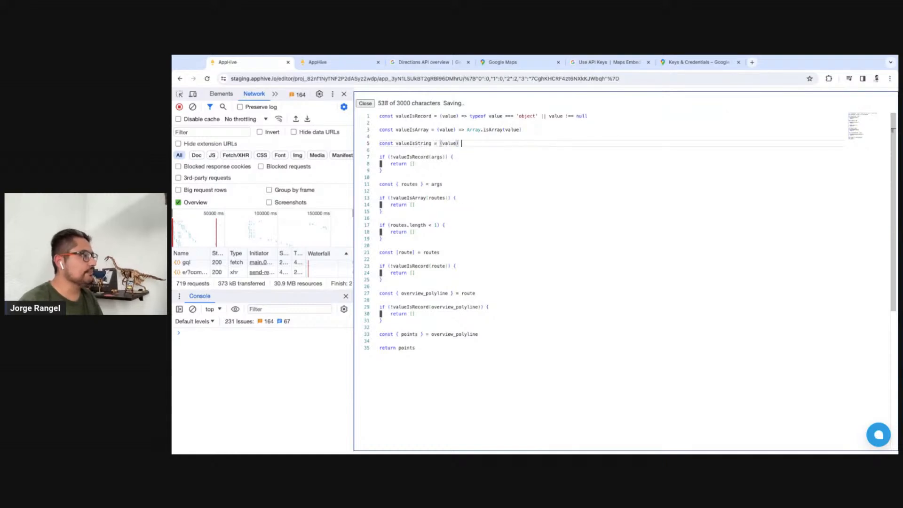
{"action": "type", "text": "=> typeof value === 'string"}
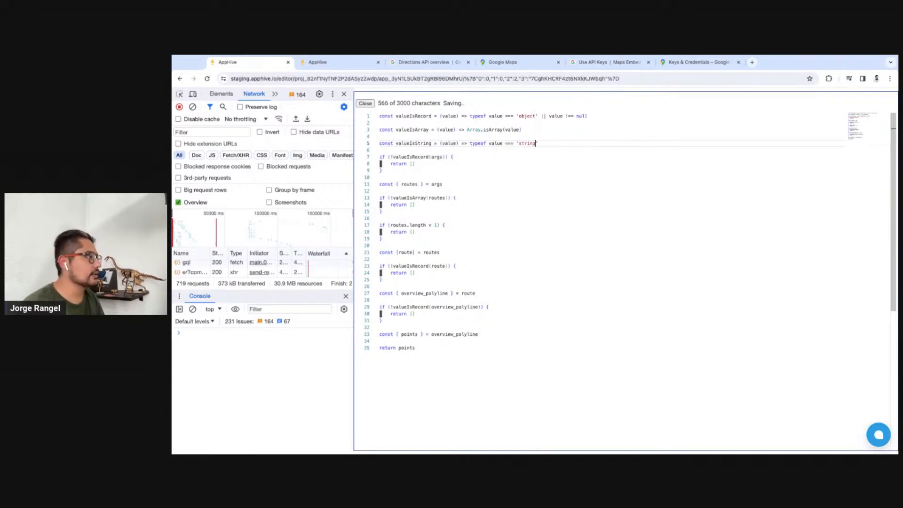
Add an if (!valueIsString(points)) check that returns an empty array below the points destructuring
{"action": "double_click", "coordinate": [431, 144]}
{"action": "left_click", "coordinate": [507, 332]}
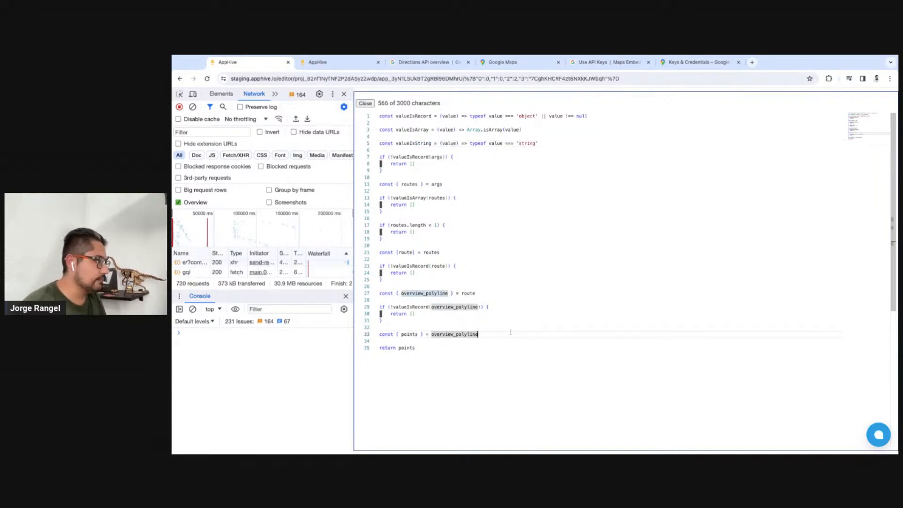
{"action": "key", "text": "Return"}
{"action": "key", "text": "Return"}
{"action": "type", "text": "if ("}
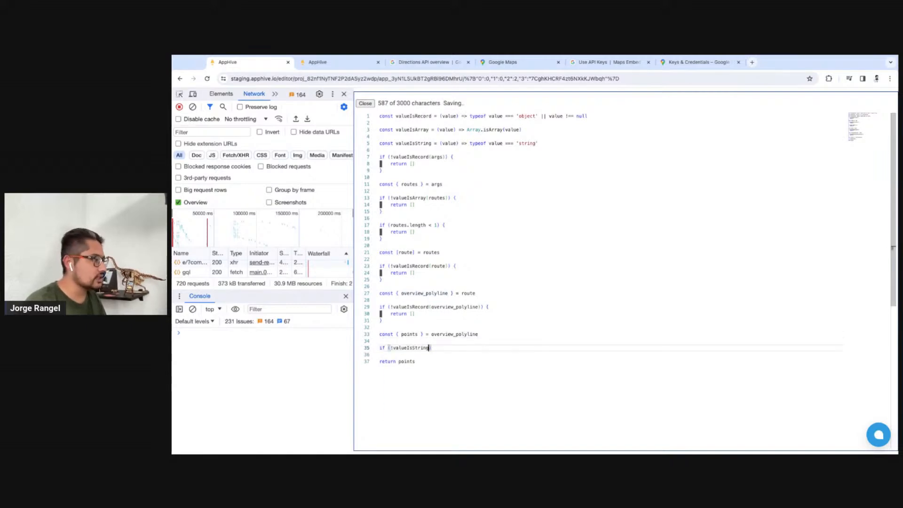
{"action": "type", "text": "!valueIsString("}
{"action": "type", "text": "poin"}
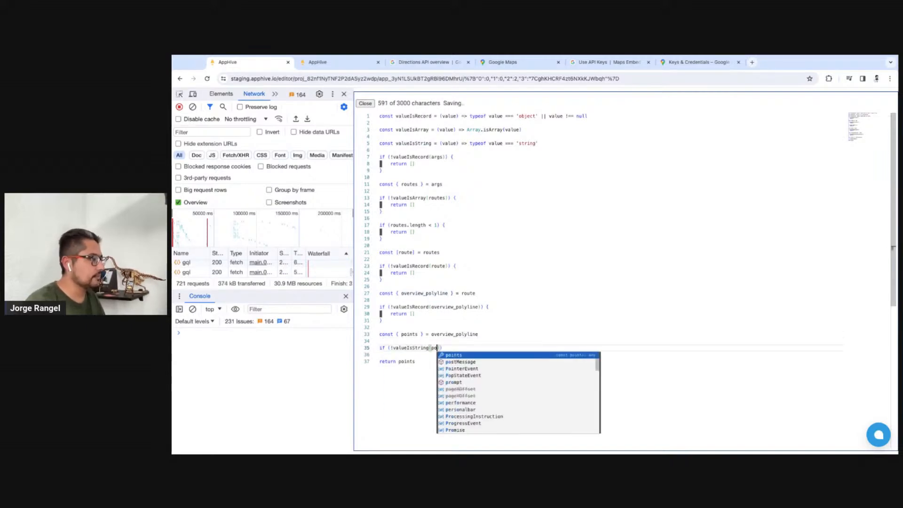
{"action": "key", "text": "Return"}
{"action": "type", "text": ") {"}
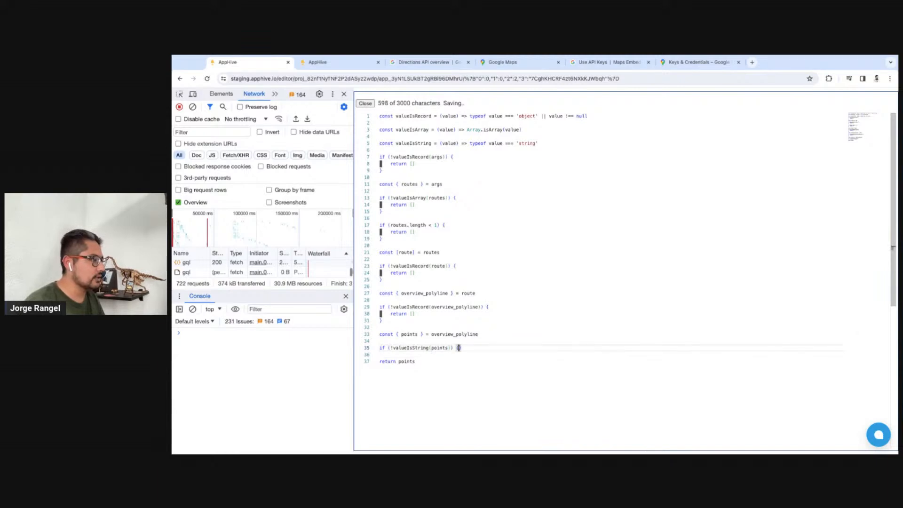
{"action": "key", "text": "Return"}
{"action": "type", "text": "return ["}
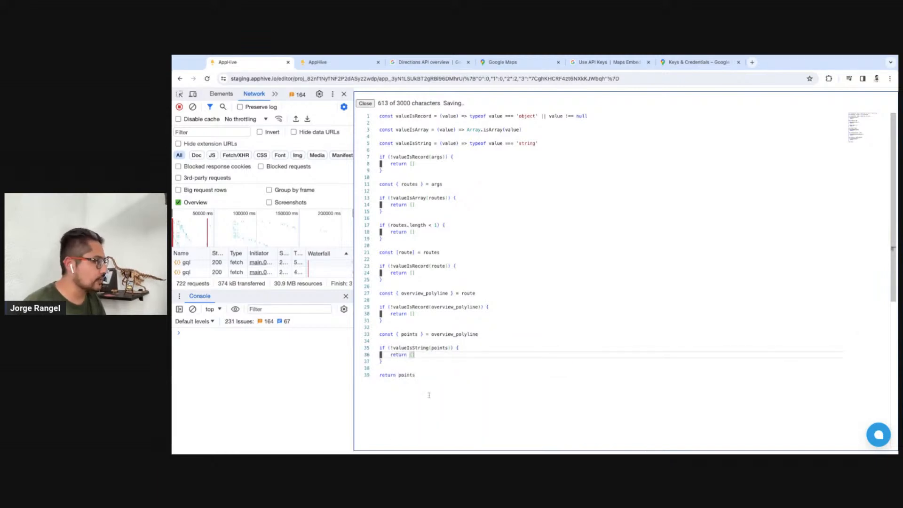
Change the script's final return value to apphive.google.maps.decodePolyline(points)
{"action": "double_click", "coordinate": [408, 375]}
{"action": "key", "text": "BackSpace"}
{"action": "type", "text": "a"}
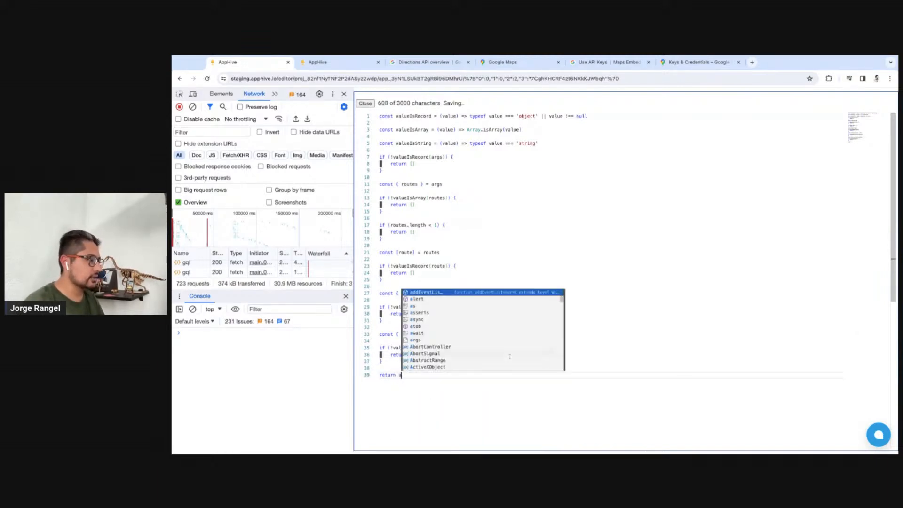
{"action": "type", "text": "pphive.maps."}
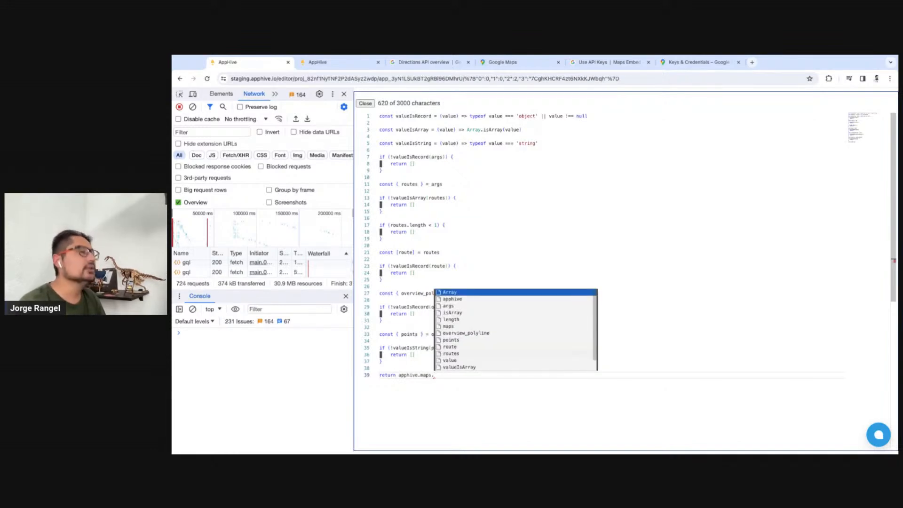
{"action": "key", "text": "BackSpace"}
{"action": "key", "text": "BackSpace"}
{"action": "key", "text": "BackSpace"}
{"action": "key", "text": "BackSpace"}
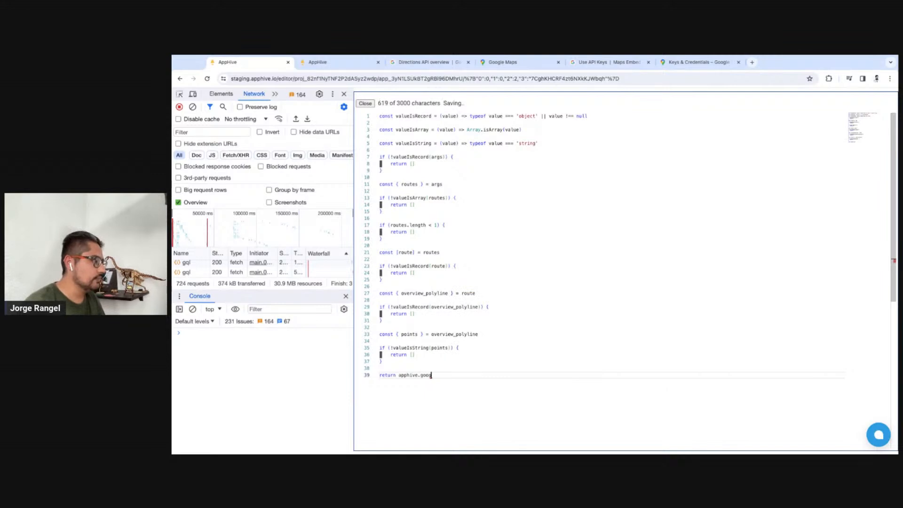
{"action": "type", "text": ".maps."}
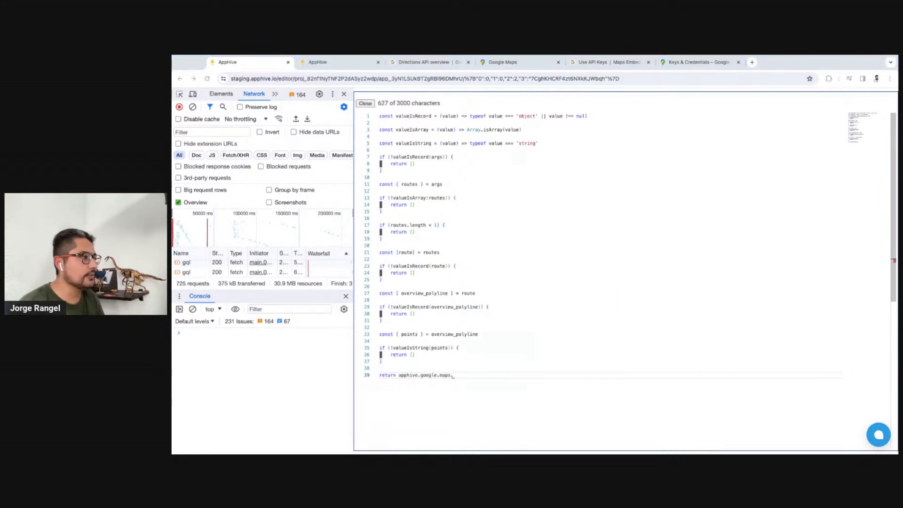
{"action": "type", "text": "decodePolyline"}
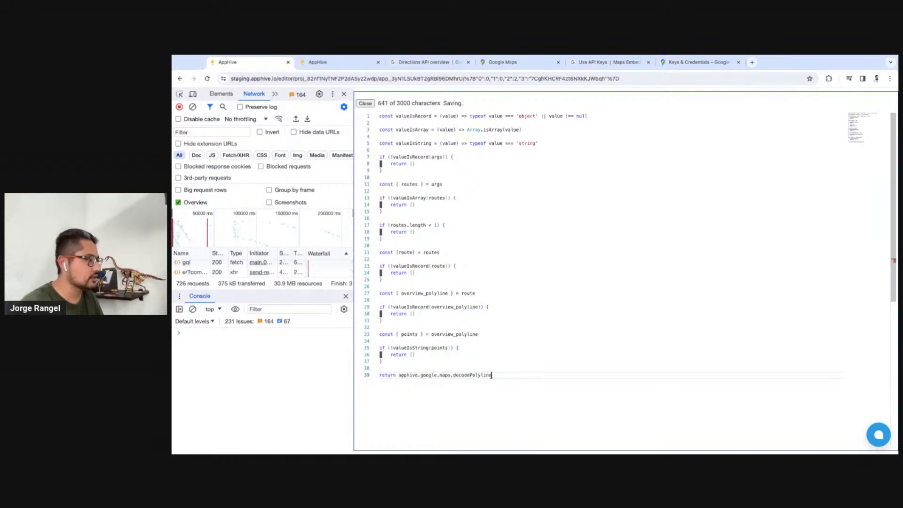
{"action": "type", "text": "(po"}
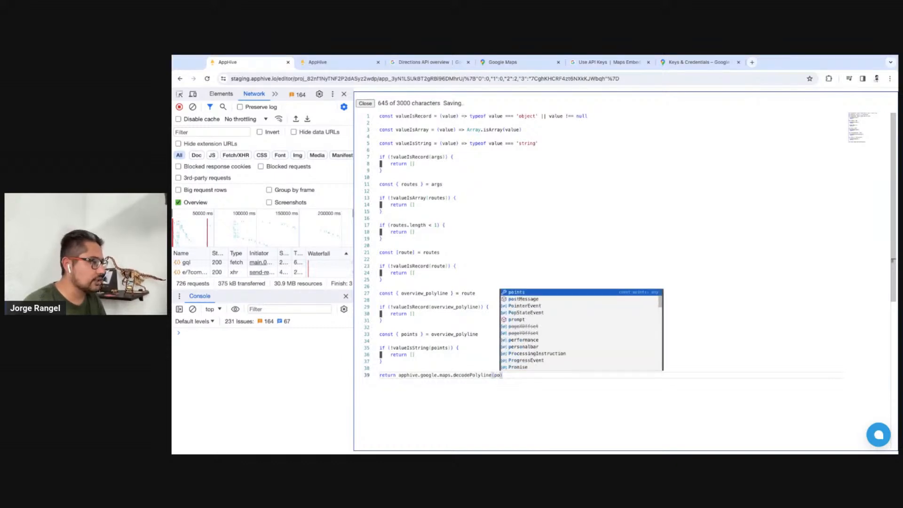
{"action": "key", "text": "Return"}
Restart the app preview, clear the console, run the Click Me action and examine the entries of the logged array
{"action": "left_click", "coordinate": [339, 65]}
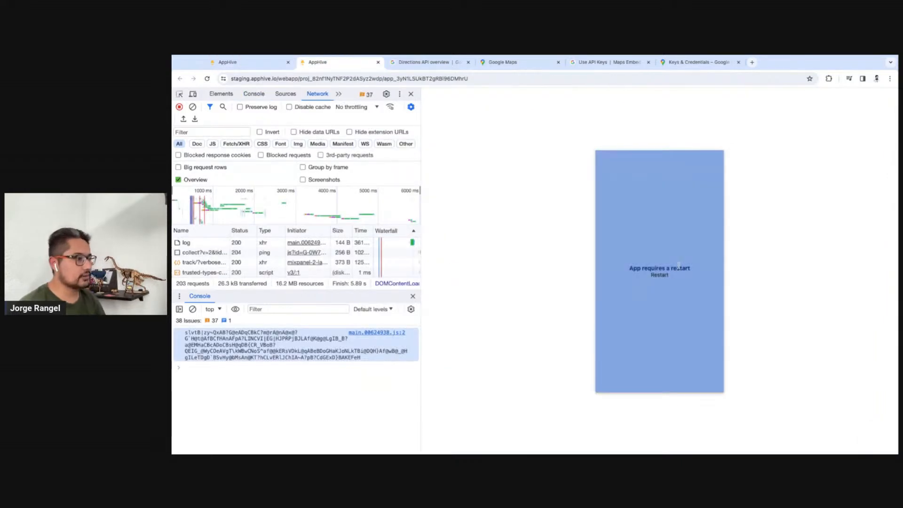
{"action": "left_click", "coordinate": [660, 277]}
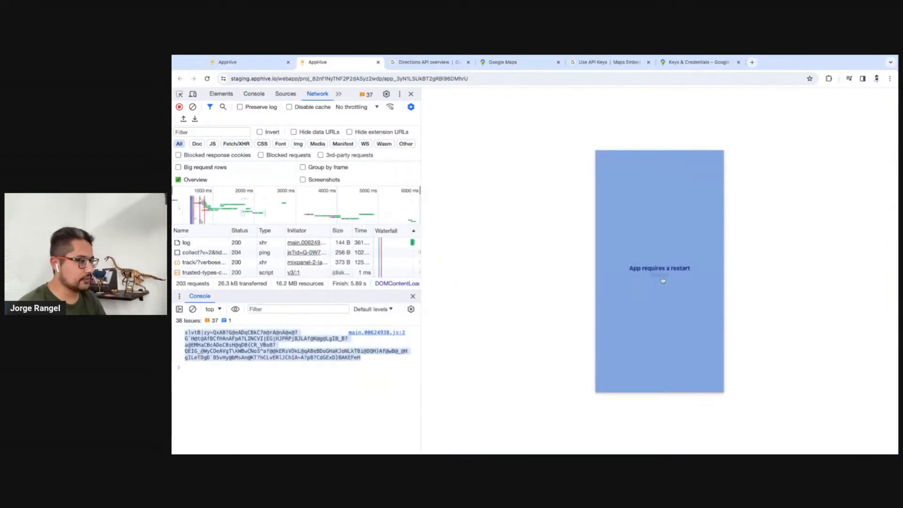
{"action": "left_click", "coordinate": [192, 309]}
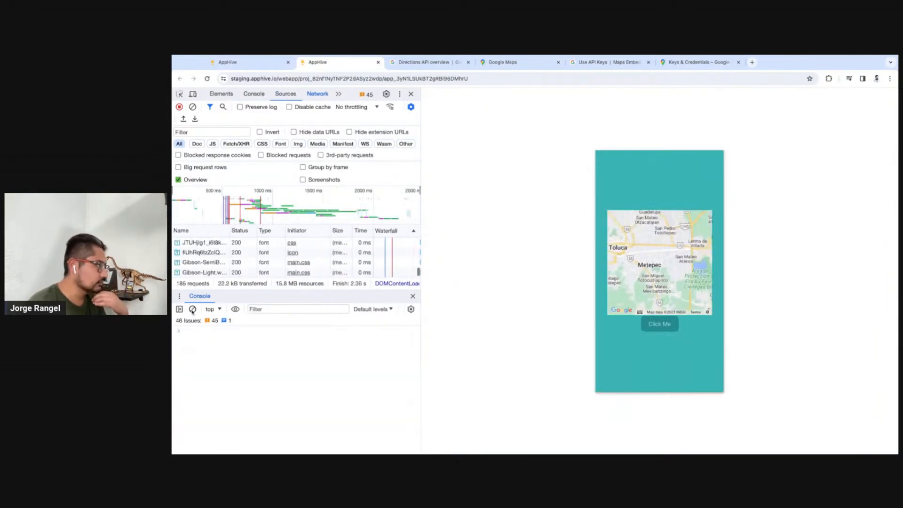
{"action": "left_click", "coordinate": [663, 326]}
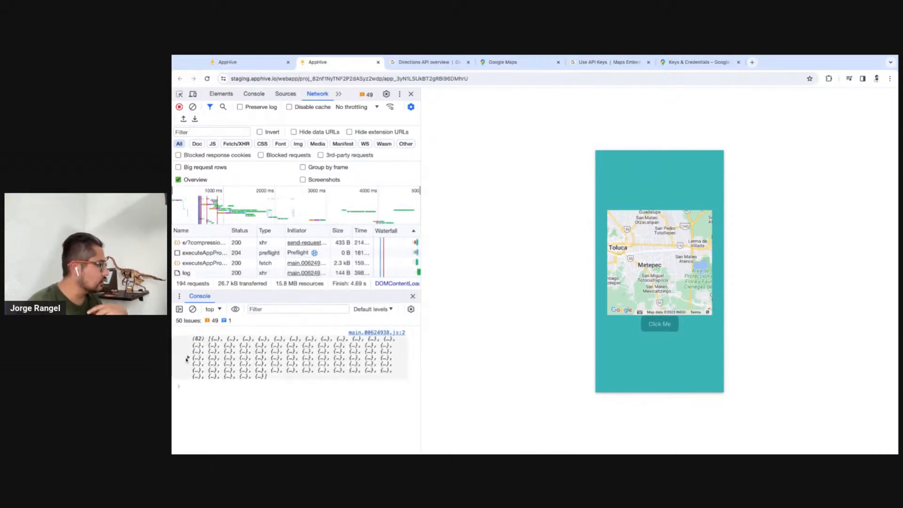
{"action": "left_click", "coordinate": [187, 358]}
{"action": "scroll", "coordinate": [348, 409], "scroll_direction": "down", "scroll_amount": 15}
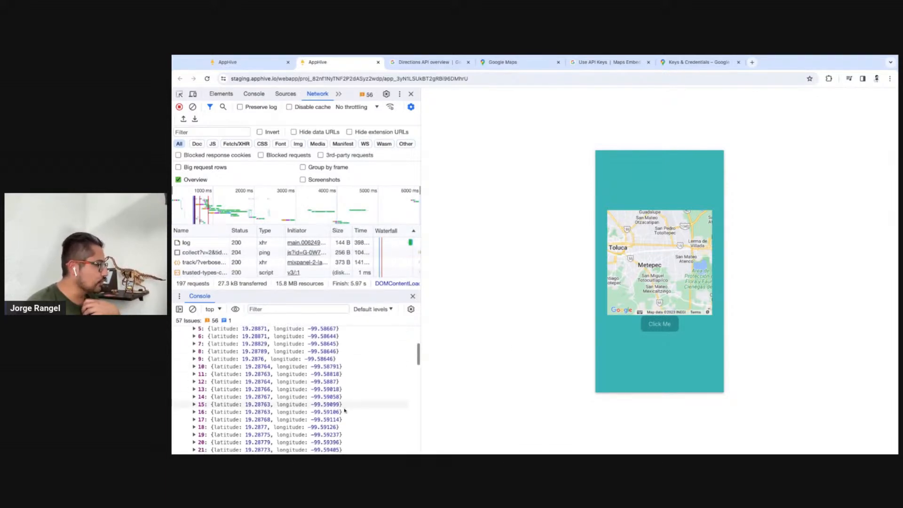
{"action": "scroll", "coordinate": [346, 410], "scroll_direction": "up", "scroll_amount": 15}
{"action": "scroll", "coordinate": [346, 410], "scroll_direction": "up", "scroll_amount": 1}
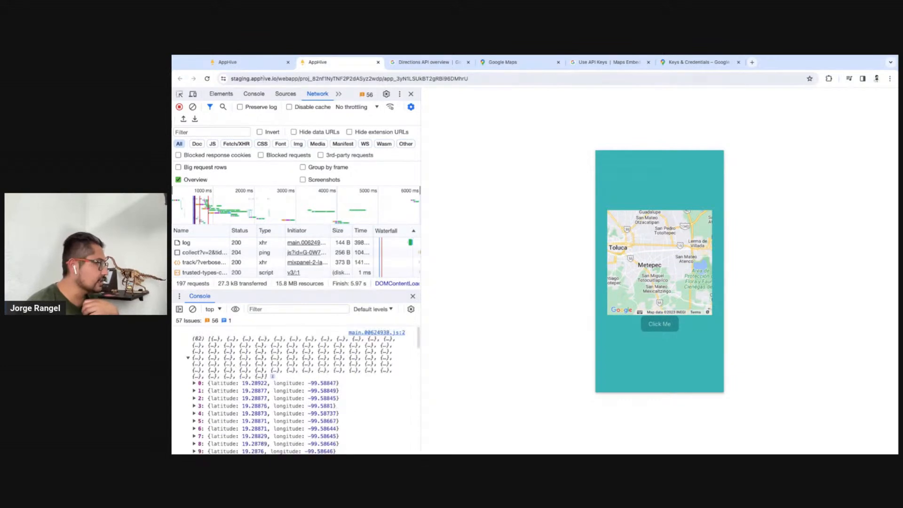
Return to the AppHive editor, close the full-screen script and collapse the debugLog and codeCompute functions
{"action": "left_click", "coordinate": [253, 57]}
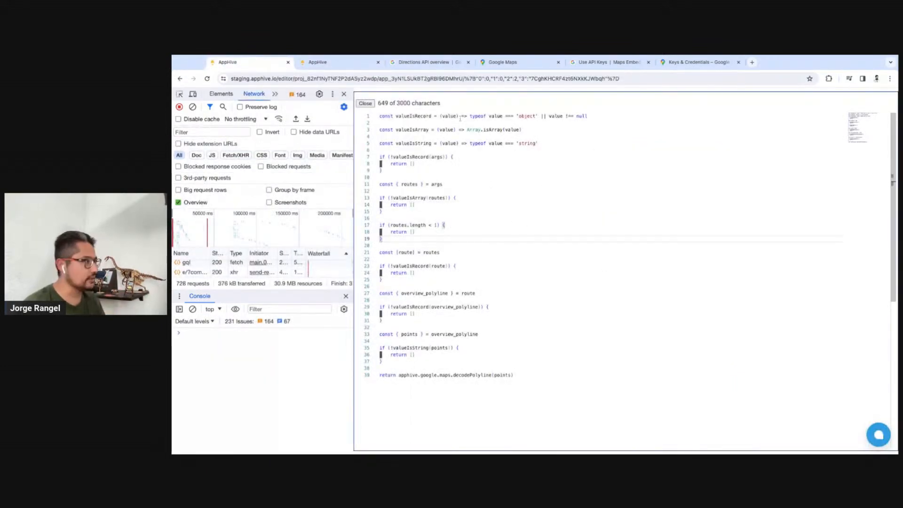
{"action": "left_click", "coordinate": [365, 103]}
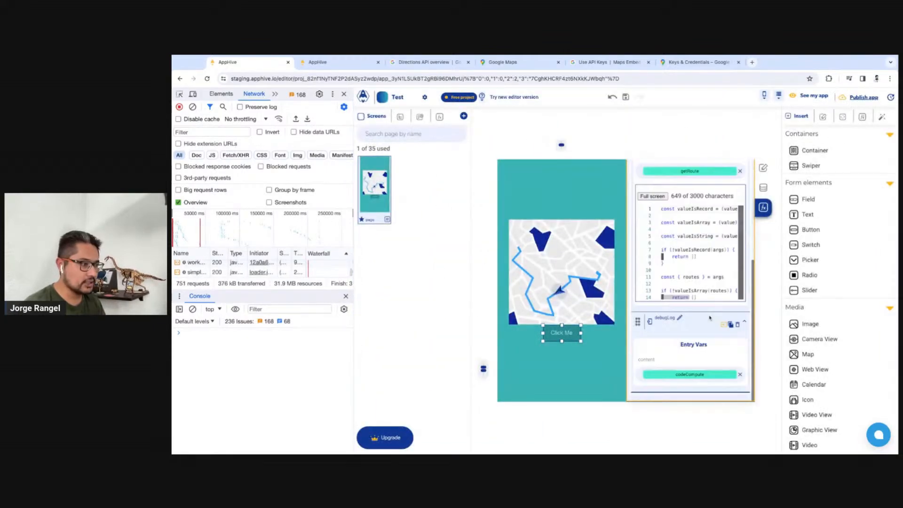
{"action": "left_click", "coordinate": [744, 322]}
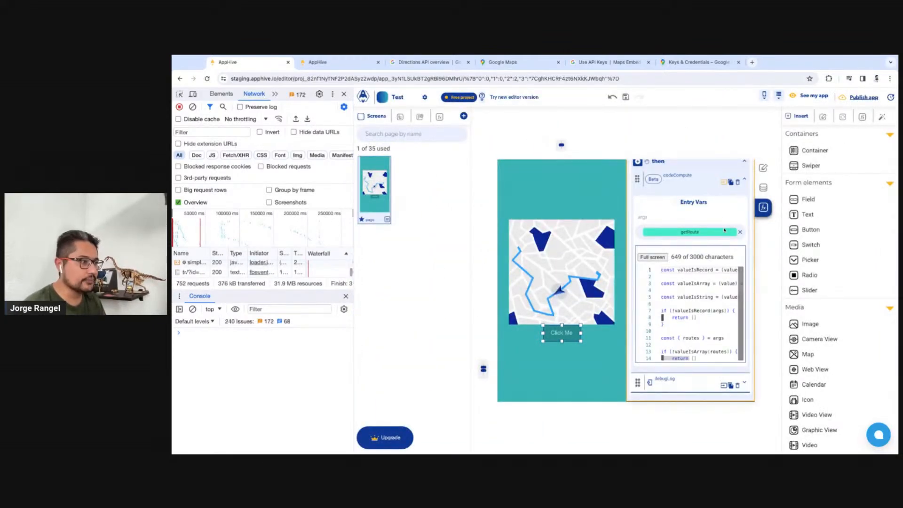
{"action": "left_click", "coordinate": [744, 180]}
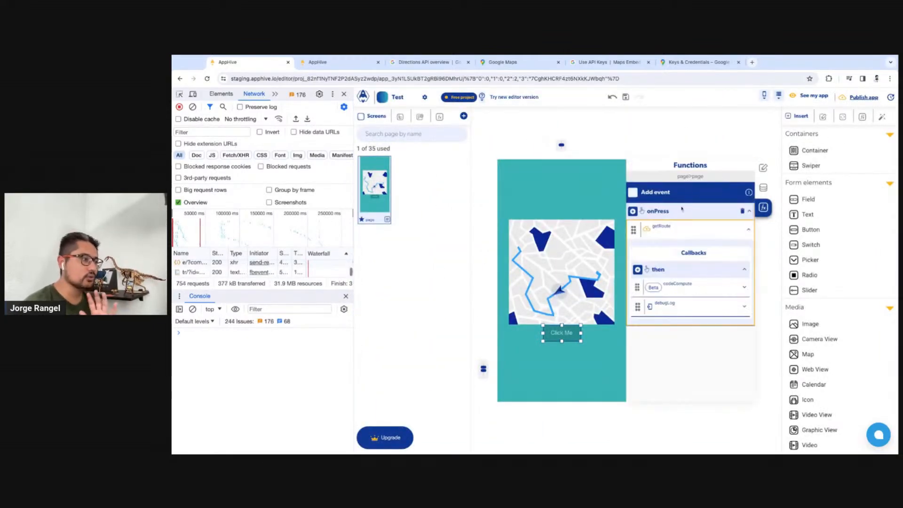
Add a Modify control function to getRoute's then callback, with the codeCompute output as its data to send
{"action": "left_click", "coordinate": [638, 271]}
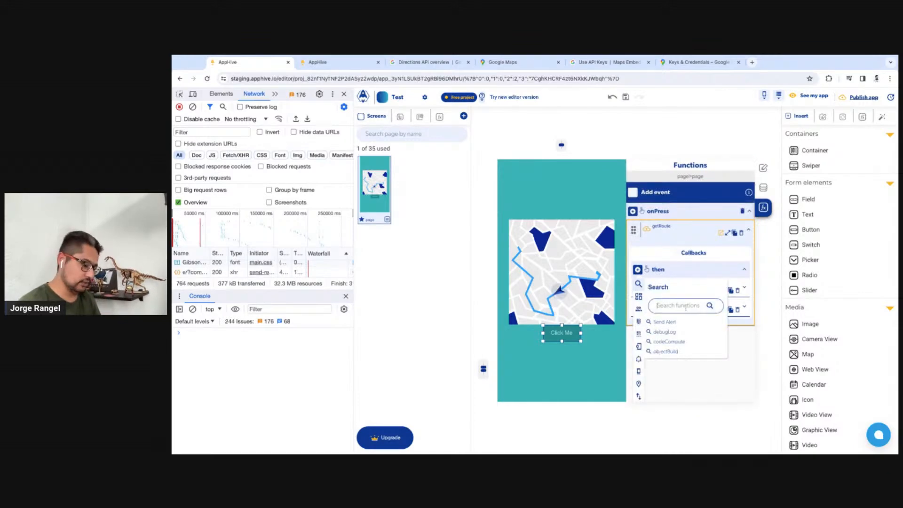
{"action": "type", "text": "modify"}
{"action": "left_click", "coordinate": [672, 325]}
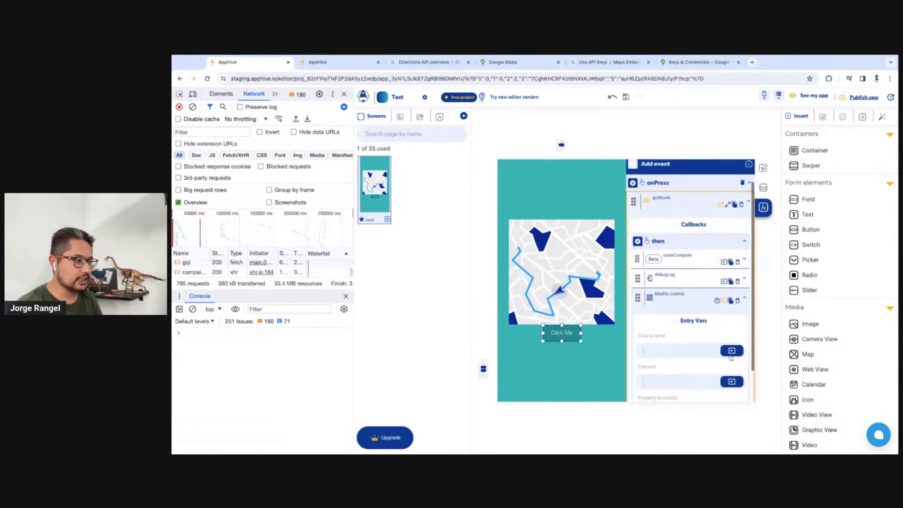
{"action": "left_click", "coordinate": [730, 354]}
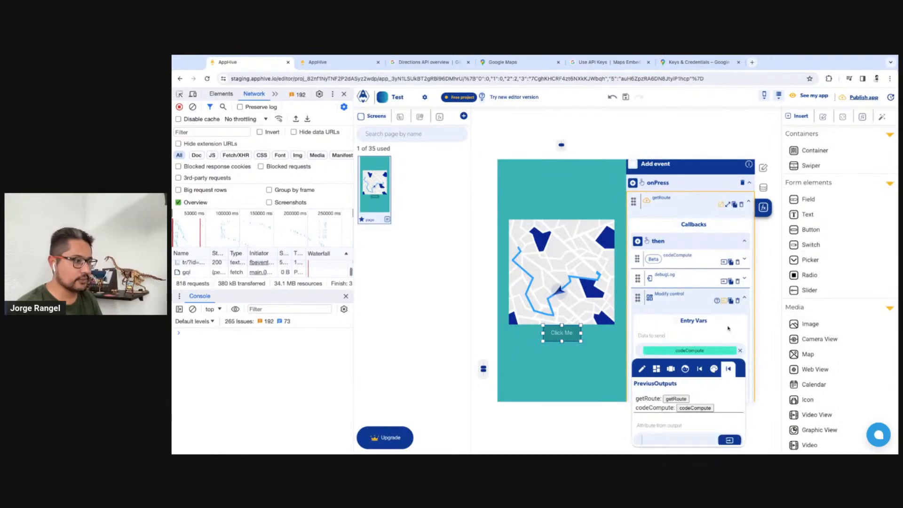
{"action": "left_click", "coordinate": [695, 408]}
Rename the codeCompute function in the then callback as getRouteArrayFromRequest
{"action": "left_click", "coordinate": [701, 259]}
{"action": "left_click", "coordinate": [697, 256]}
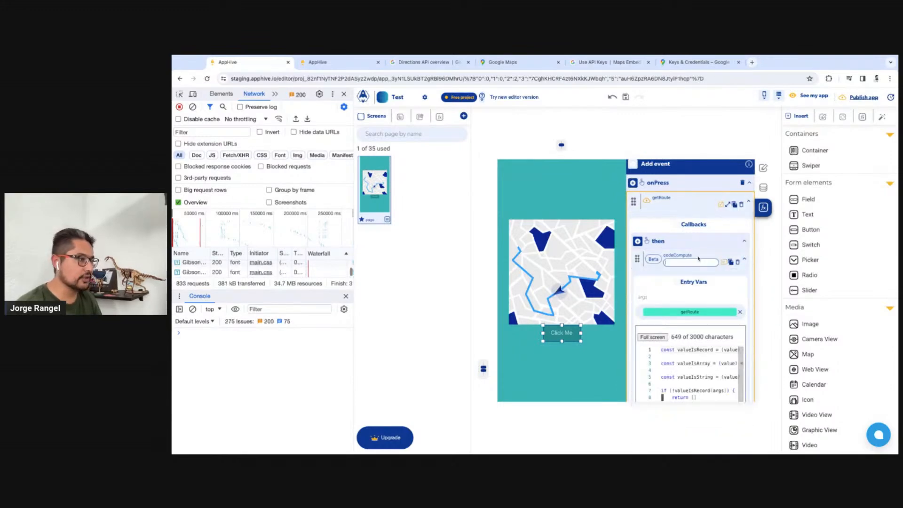
{"action": "type", "text": "getRouteArra"}
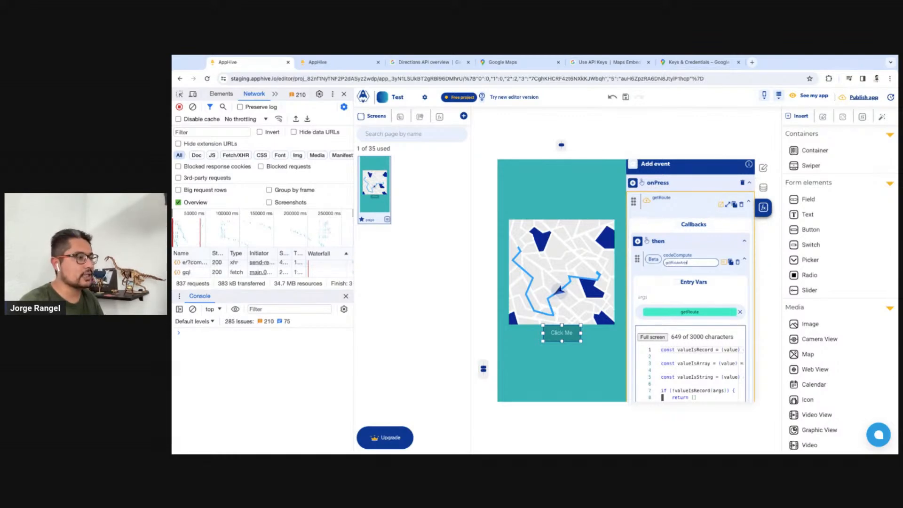
{"action": "type", "text": "yFromReque"}
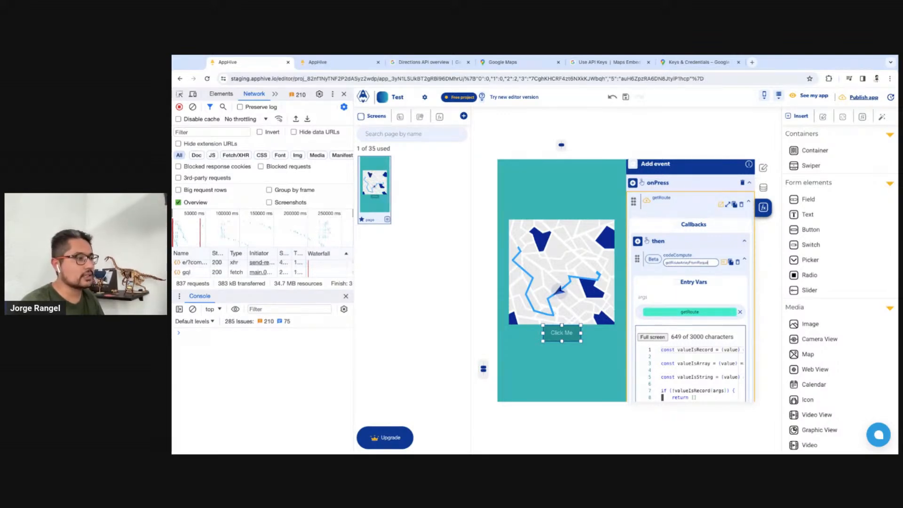
{"action": "type", "text": "st"}
{"action": "key", "text": "Return"}
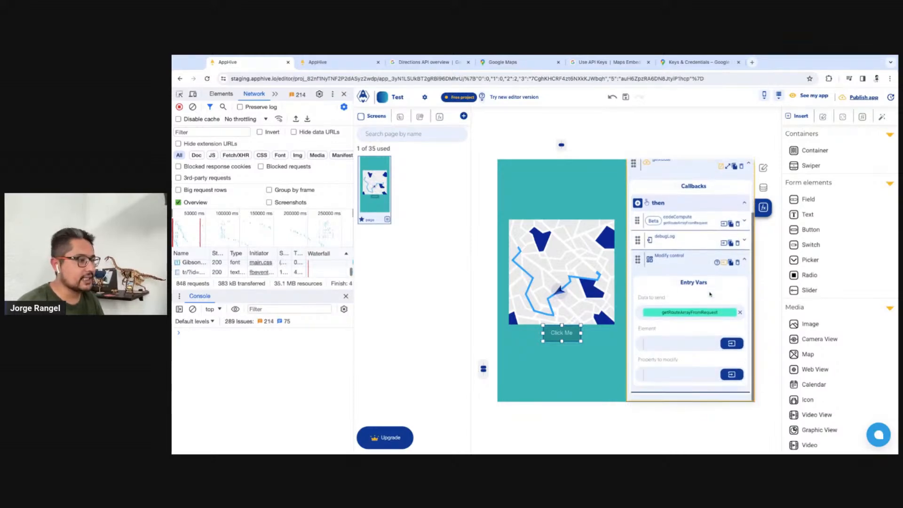
Set the Modify control function's element to Map and its property to linearRoutes, and fill in the additional property field
{"action": "left_click", "coordinate": [731, 344]}
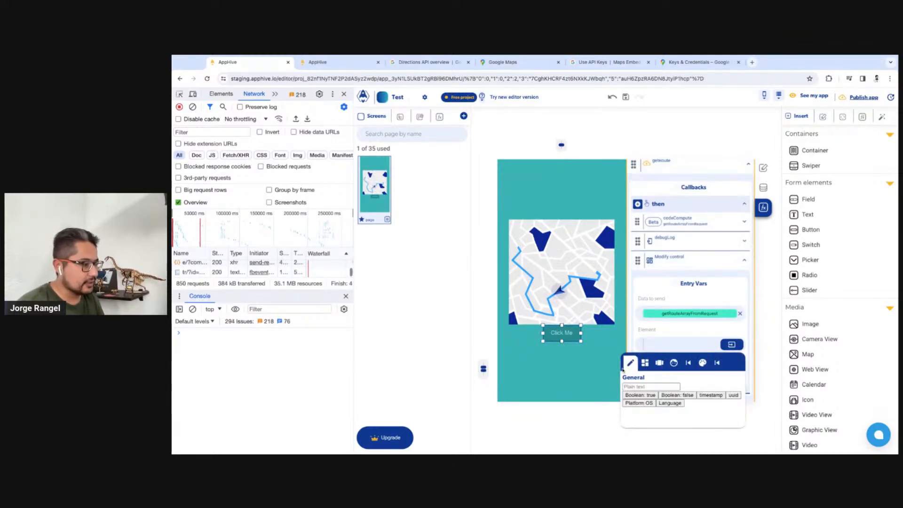
{"action": "left_click", "coordinate": [644, 365]}
{"action": "left_click", "coordinate": [673, 421]}
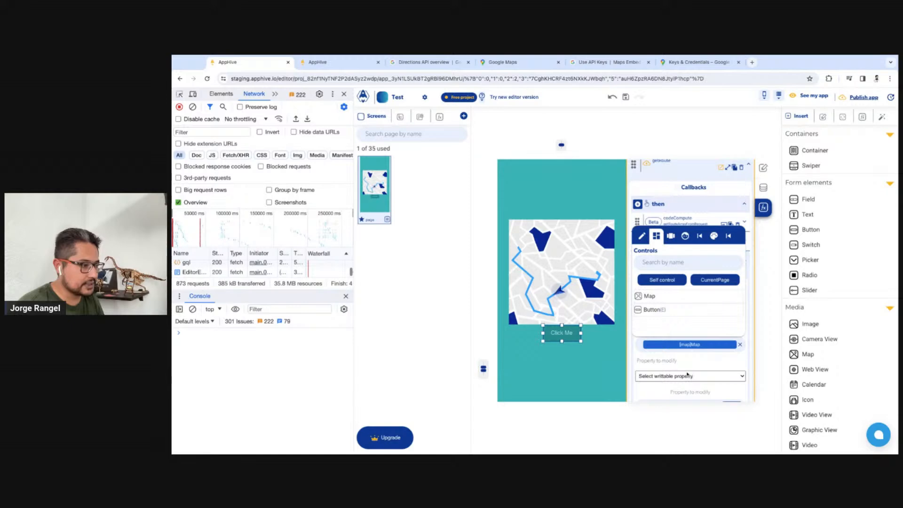
{"action": "scroll", "coordinate": [682, 378], "scroll_direction": "down", "scroll_amount": 1}
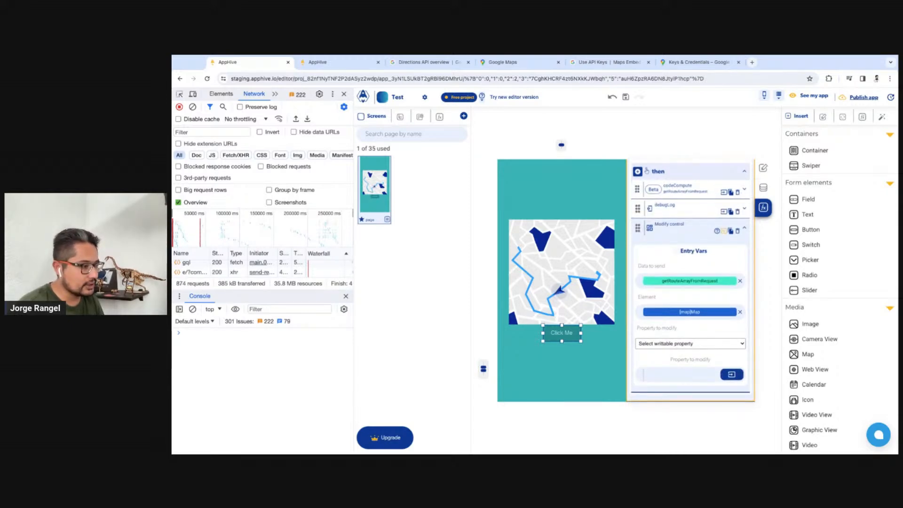
{"action": "left_click", "coordinate": [666, 374]}
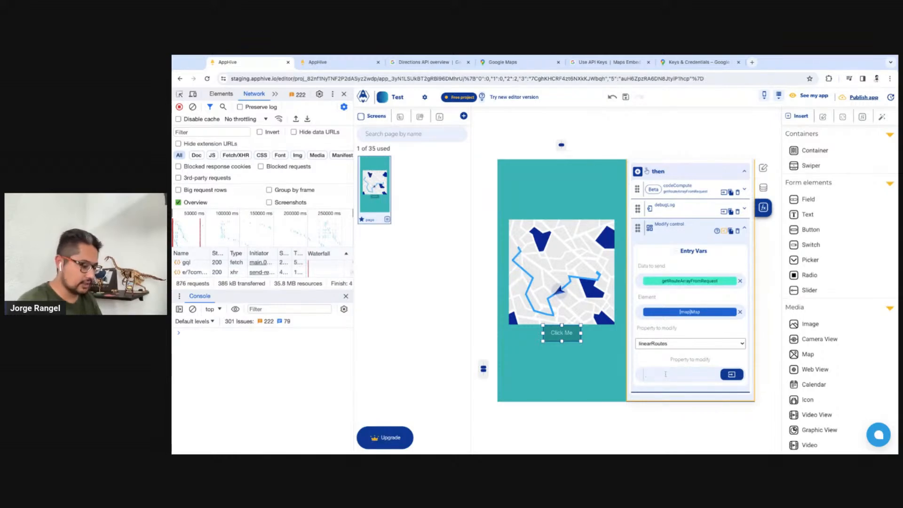
{"action": "left_click", "coordinate": [670, 365]}
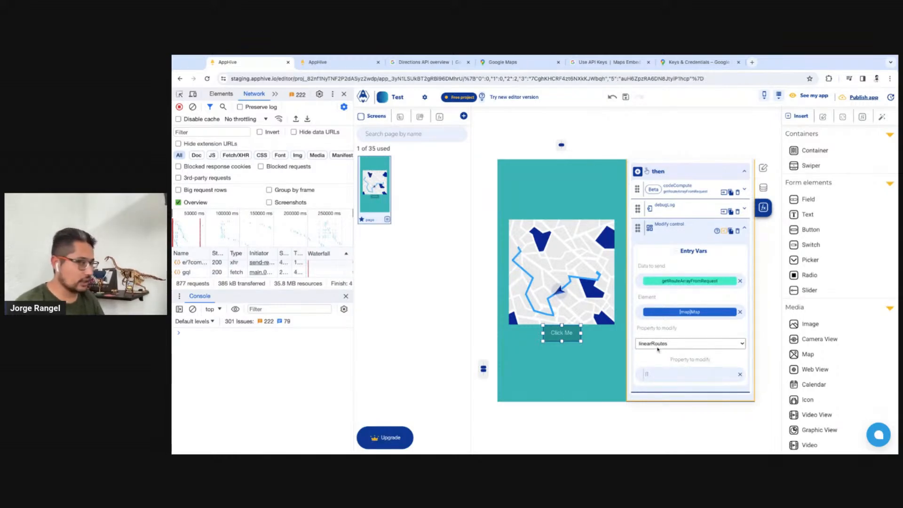
Switch to the app preview, restart it and run the Click Me action
{"action": "left_click", "coordinate": [339, 61]}
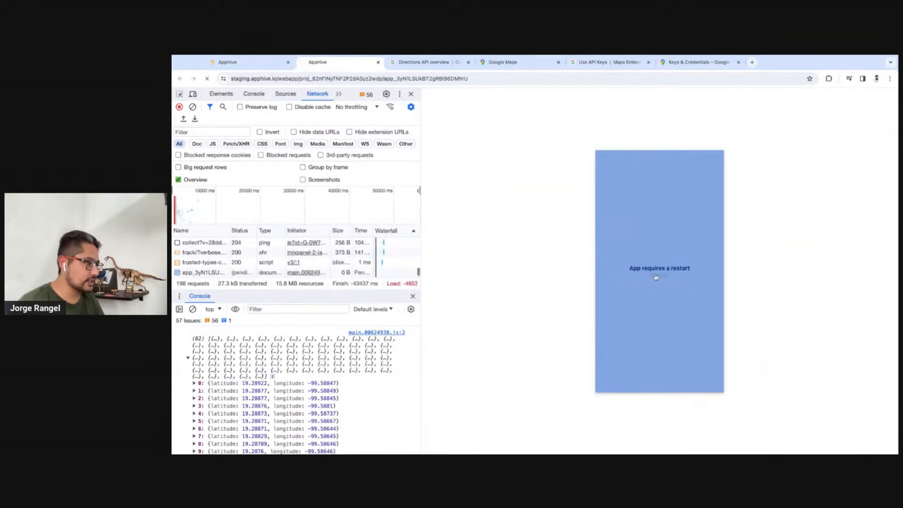
{"action": "left_click", "coordinate": [658, 275]}
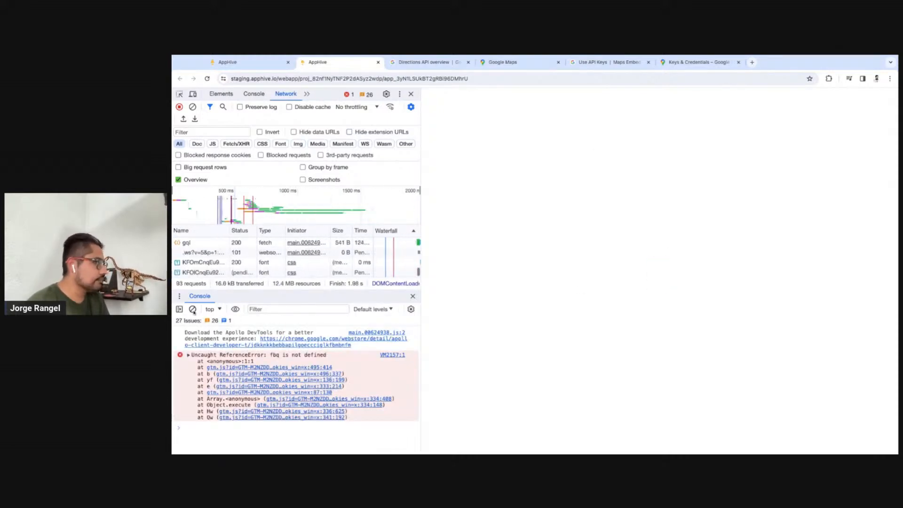
{"action": "left_click", "coordinate": [675, 327]}
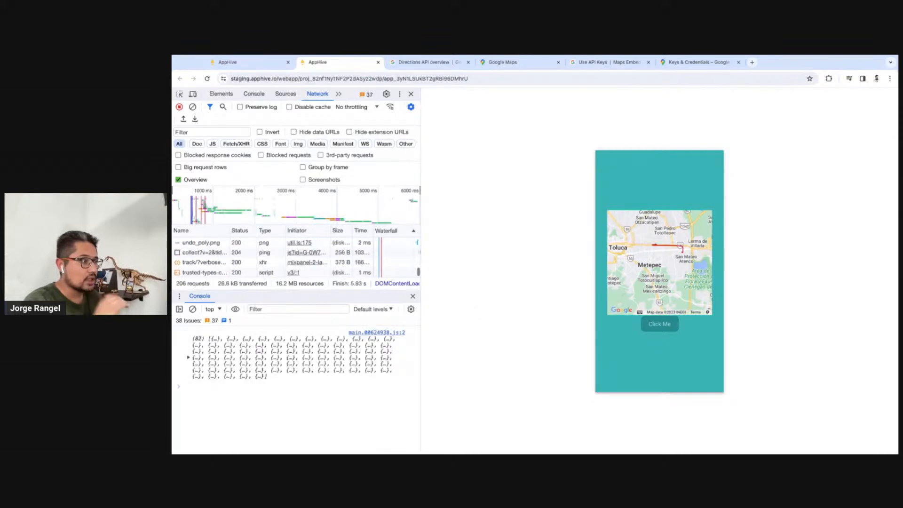
Examine the route drawn on the preview map at several zoom levels and clear the console
{"action": "scroll", "coordinate": [675, 264], "scroll_direction": "up", "scroll_amount": 6}
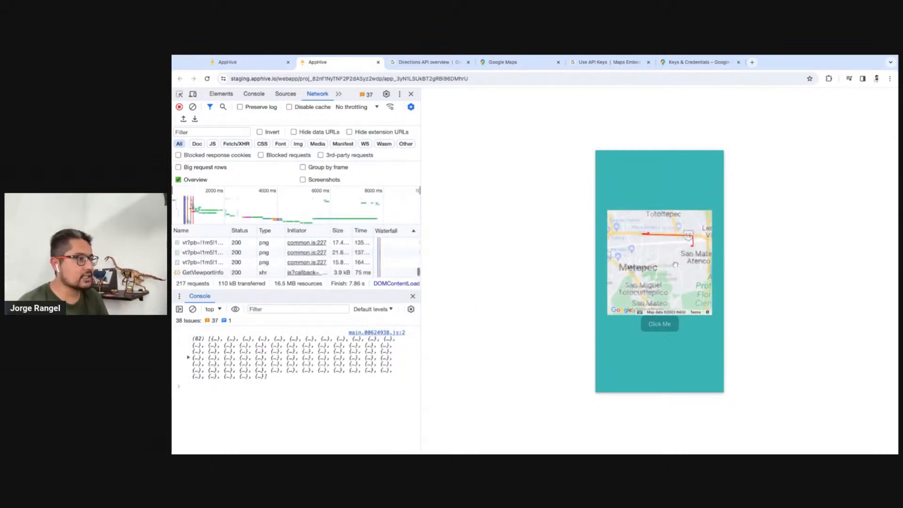
{"action": "scroll", "coordinate": [675, 257], "scroll_direction": "up", "scroll_amount": 4}
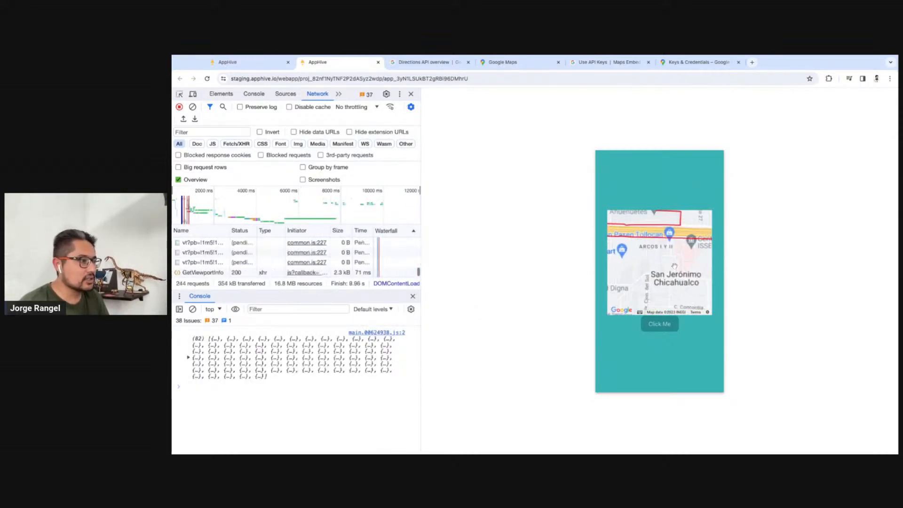
{"action": "left_click_drag", "start_coordinate": [696, 260], "coordinate": [643, 273]}
{"action": "scroll", "coordinate": [642, 273], "scroll_direction": "down", "scroll_amount": 2}
{"action": "mouse_move", "coordinate": [706, 287]}
{"action": "left_mouse_down"}
{"action": "mouse_move", "coordinate": [642, 280]}
{"action": "mouse_move", "coordinate": [692, 270]}
{"action": "left_mouse_up"}
{"action": "scroll", "coordinate": [671, 281], "scroll_direction": "down", "scroll_amount": 2}
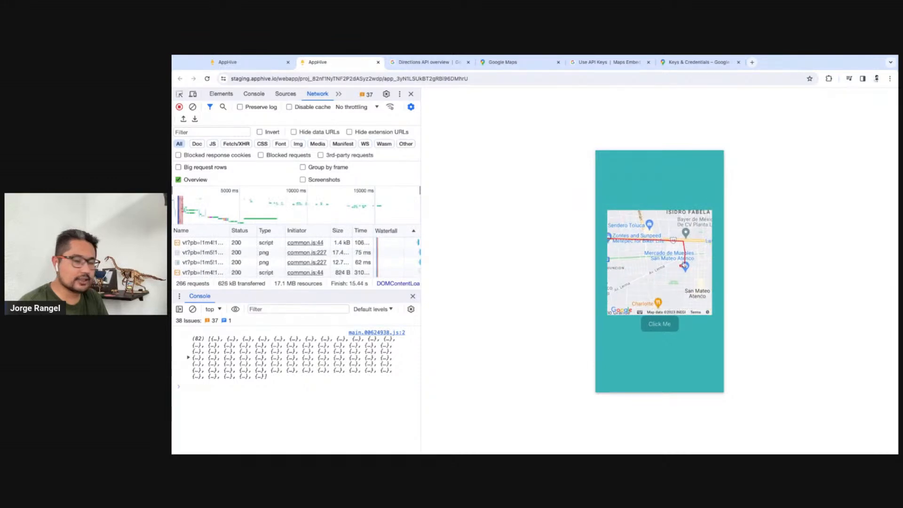
{"action": "left_click", "coordinate": [189, 358]}
{"action": "left_click", "coordinate": [192, 309]}
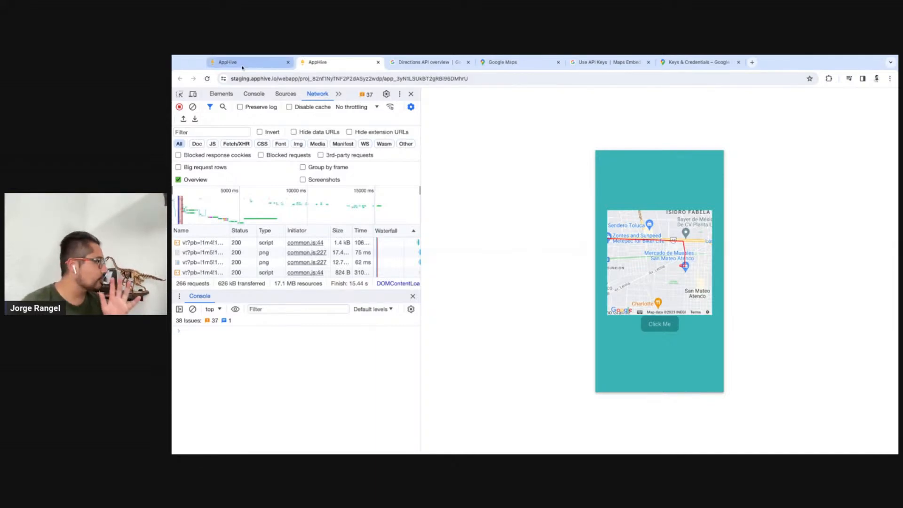
Switch to the Google Maps Platform console and examine the Metrics filtered to Directions API only, over 1 hour and 6 hours
{"action": "left_click", "coordinate": [226, 62]}
{"action": "left_click", "coordinate": [696, 62]}
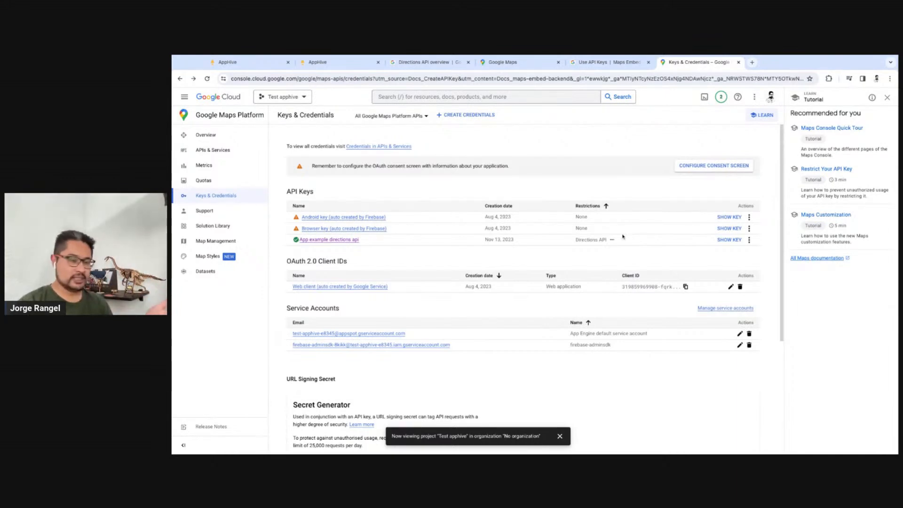
{"action": "left_click", "coordinate": [204, 180]}
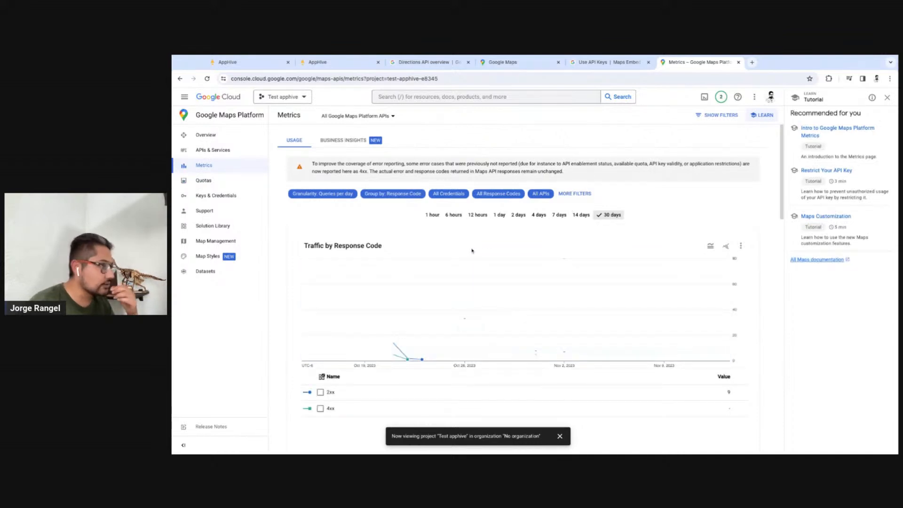
{"action": "left_click", "coordinate": [572, 195]}
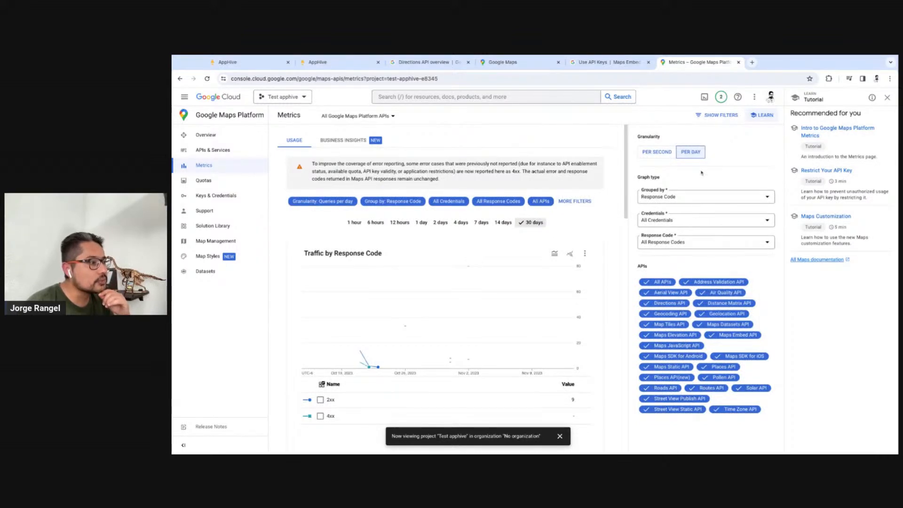
{"action": "left_click", "coordinate": [670, 285]}
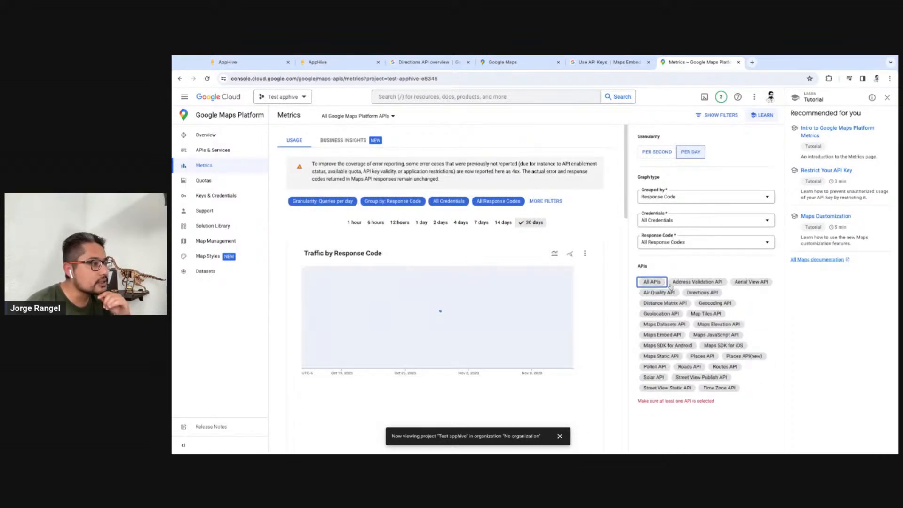
{"action": "left_click", "coordinate": [664, 285]}
{"action": "left_click", "coordinate": [665, 285]}
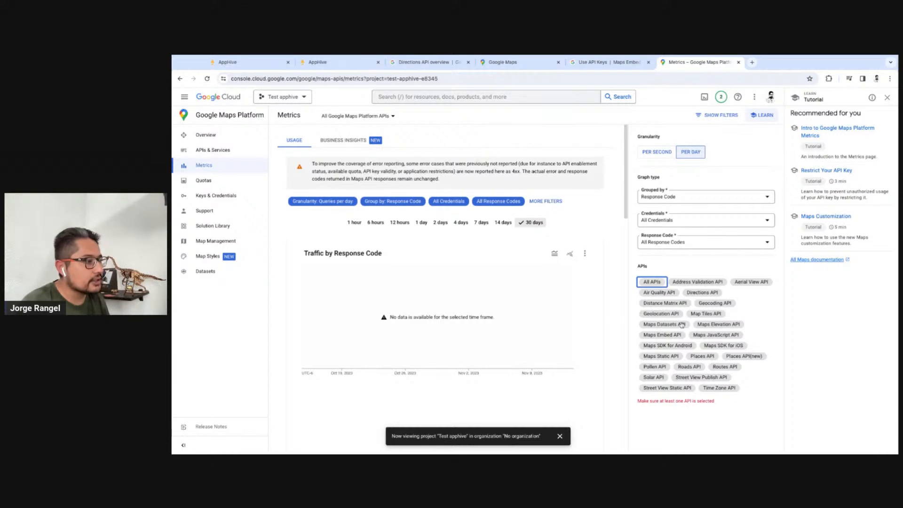
{"action": "left_click", "coordinate": [710, 295]}
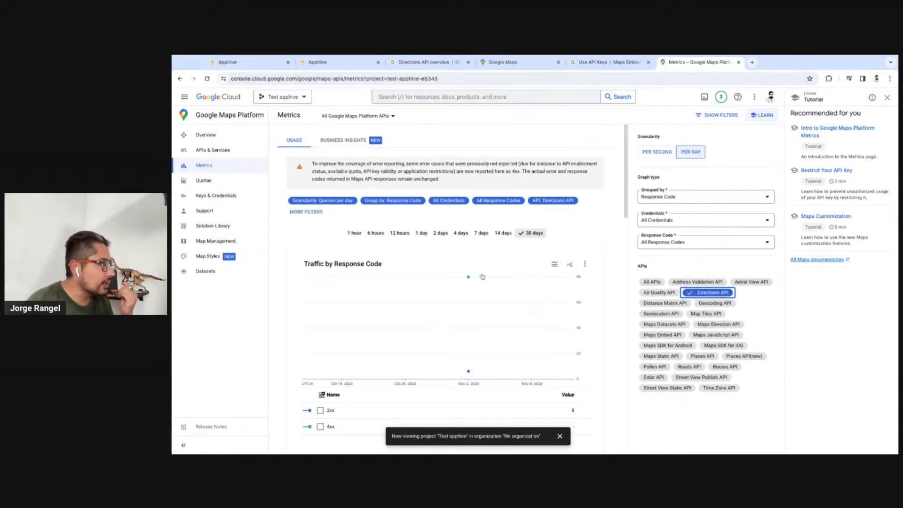
{"action": "left_click", "coordinate": [355, 233]}
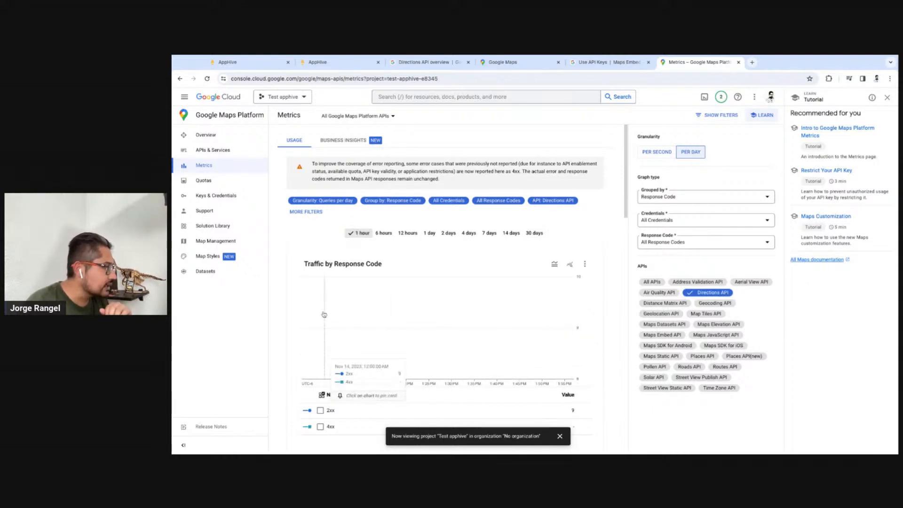
{"action": "left_click", "coordinate": [384, 233]}
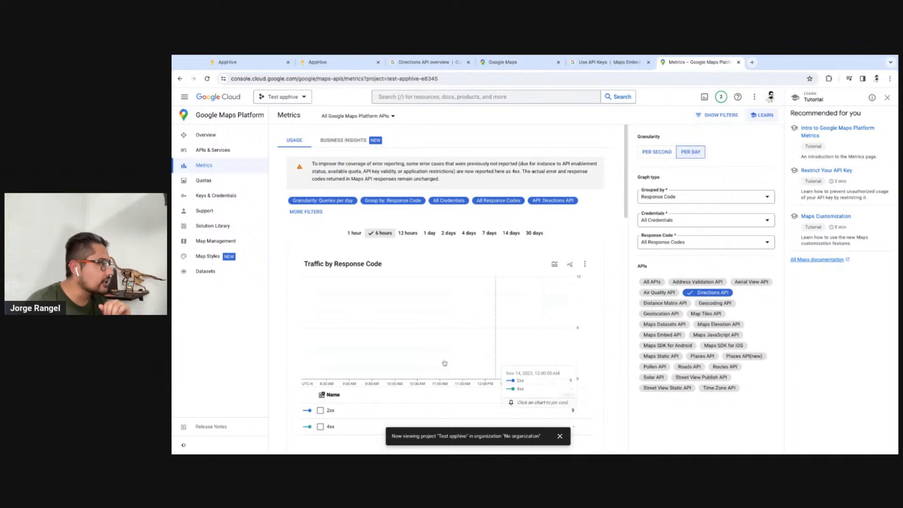
Open the Directions API quotas and examine the Requests per day chart and its daily values
{"action": "left_click", "coordinate": [228, 183]}
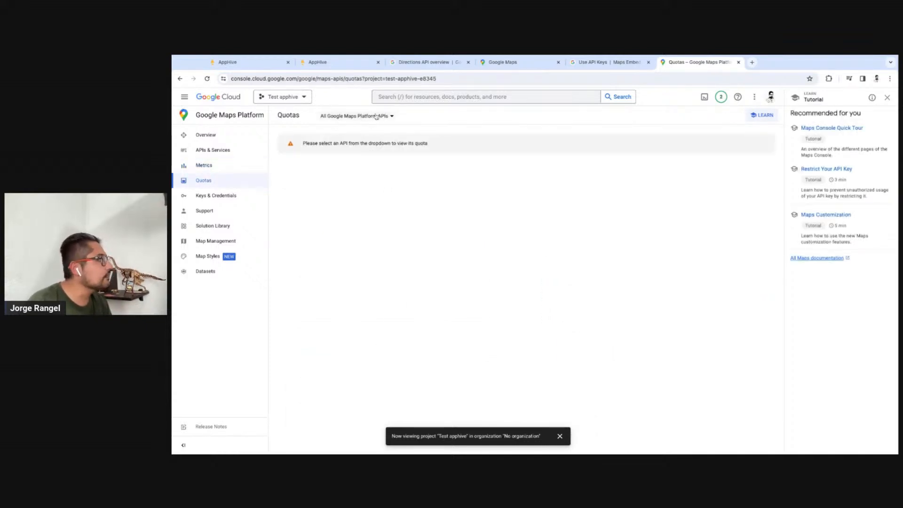
{"action": "left_click", "coordinate": [376, 117]}
{"action": "left_click", "coordinate": [363, 133]}
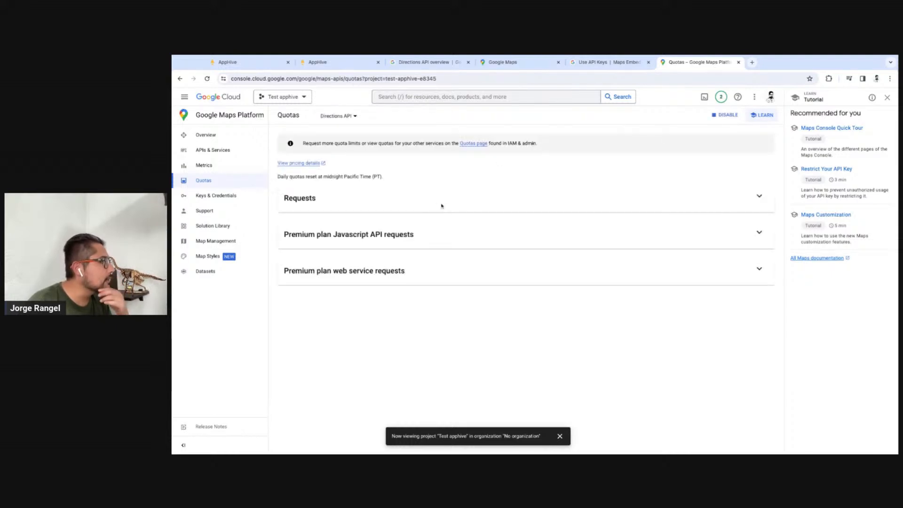
{"action": "left_click", "coordinate": [758, 196]}
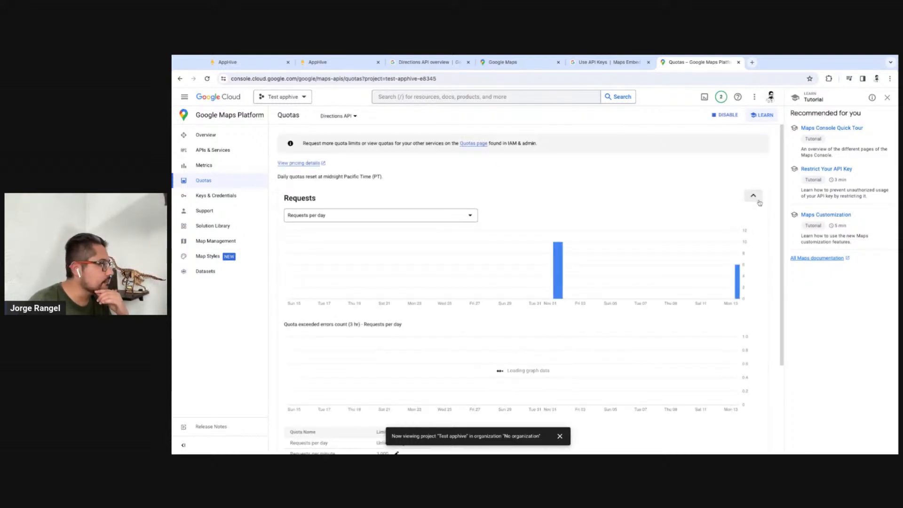
{"action": "mouse_move", "coordinate": [563, 284]}
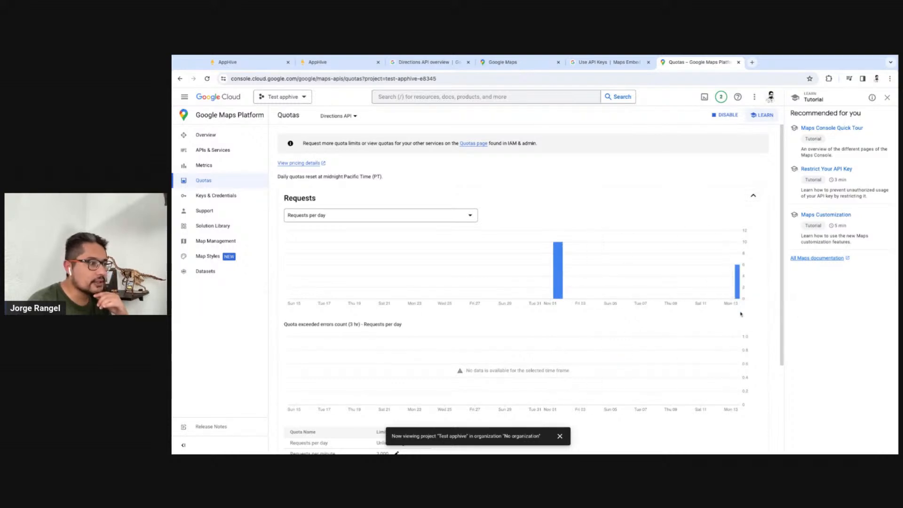
{"action": "mouse_move", "coordinate": [738, 291]}
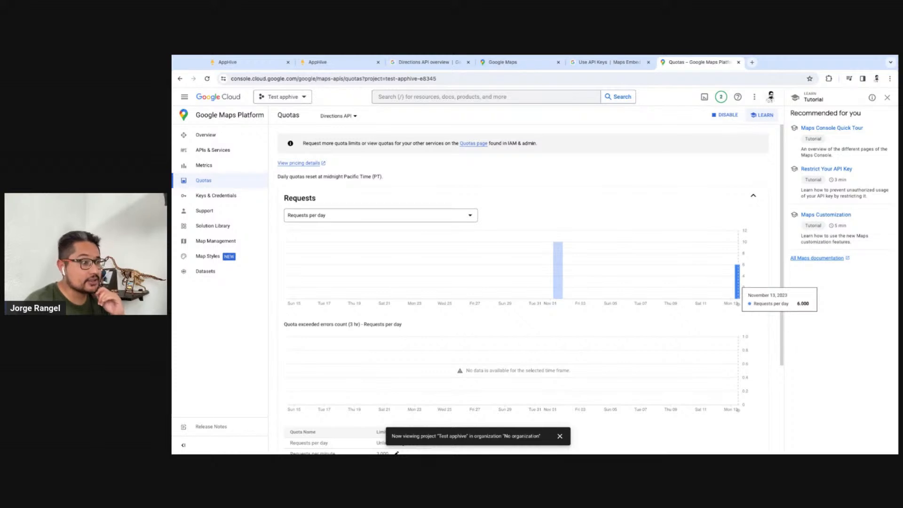
{"action": "scroll", "coordinate": [412, 250], "scroll_direction": "down", "scroll_amount": 1}
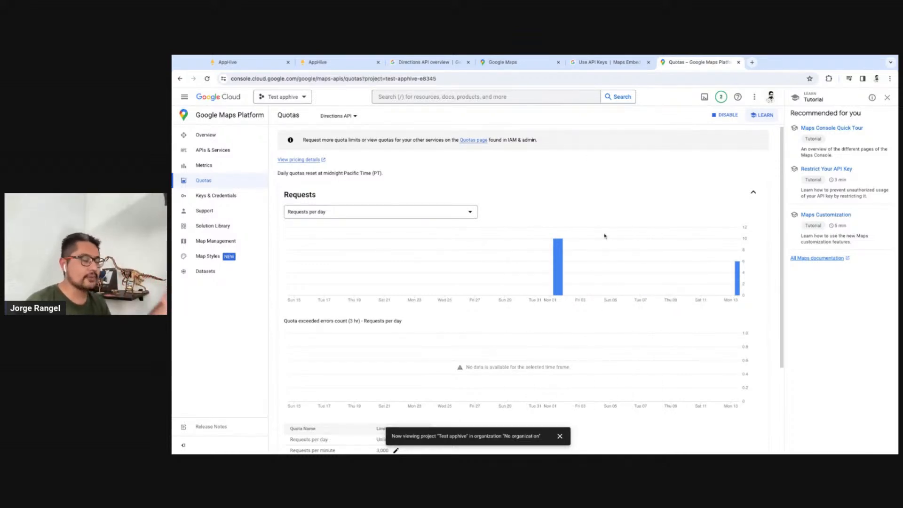
Return to AppHive, open the project's environment variables and check DIRECTIONS_API_KEY for both Production and Development
{"action": "left_click", "coordinate": [329, 62]}
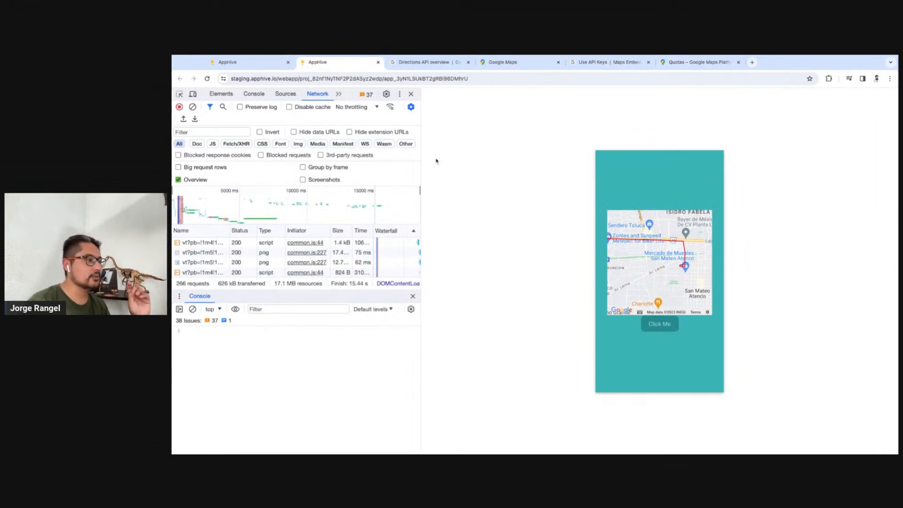
{"action": "left_click", "coordinate": [242, 63]}
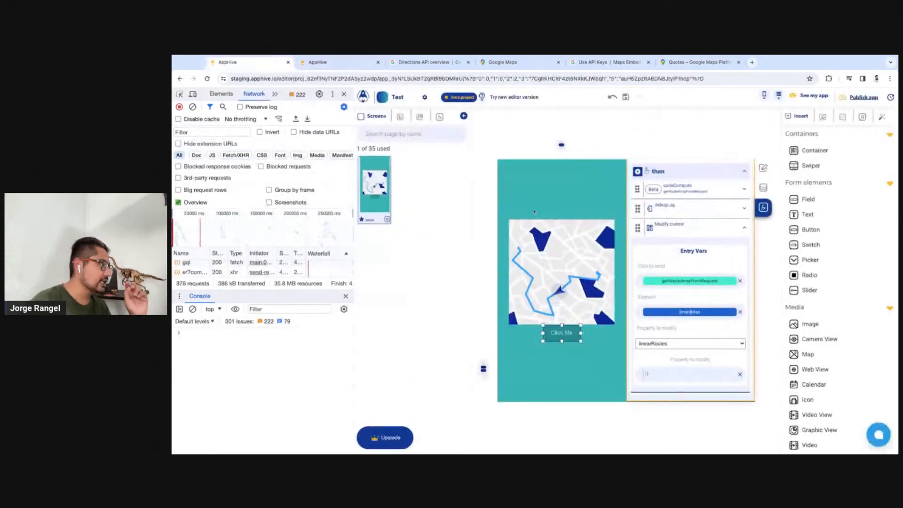
{"action": "left_click", "coordinate": [425, 99]}
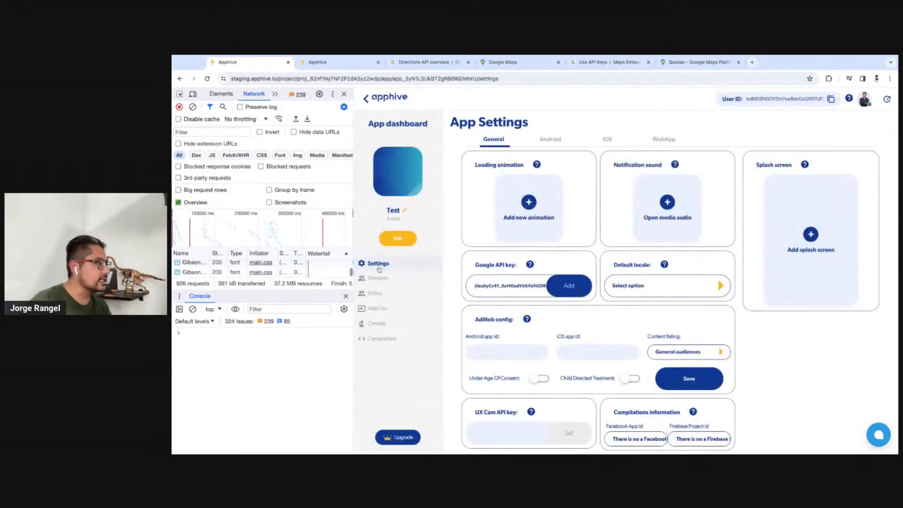
{"action": "left_click", "coordinate": [366, 98]}
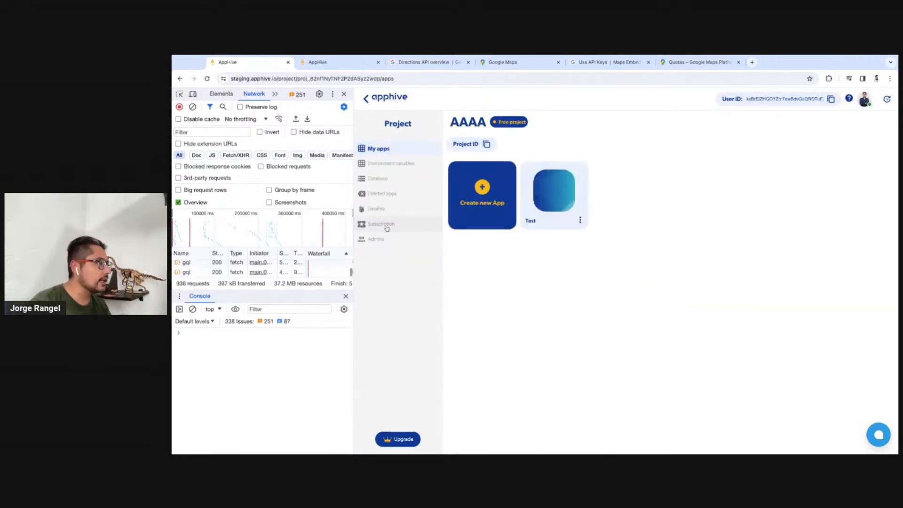
{"action": "left_click", "coordinate": [396, 164]}
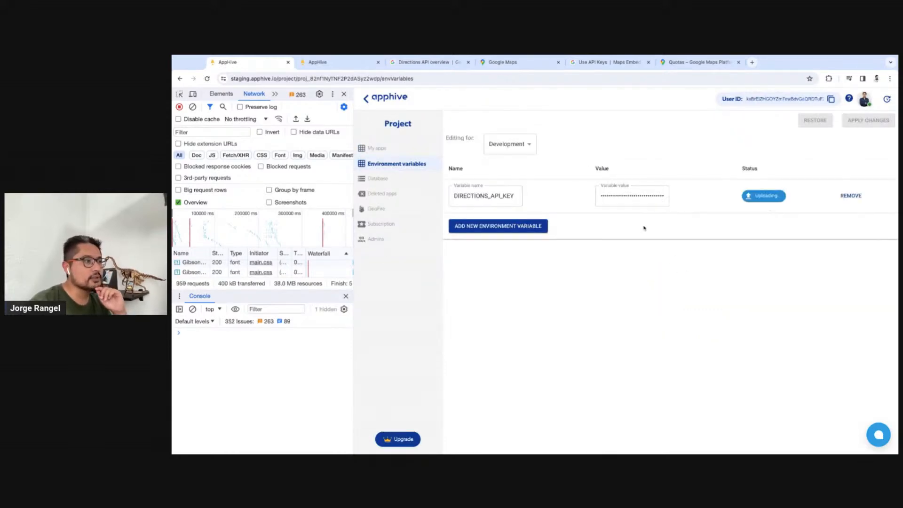
{"action": "left_click", "coordinate": [510, 144]}
{"action": "left_click", "coordinate": [520, 189]}
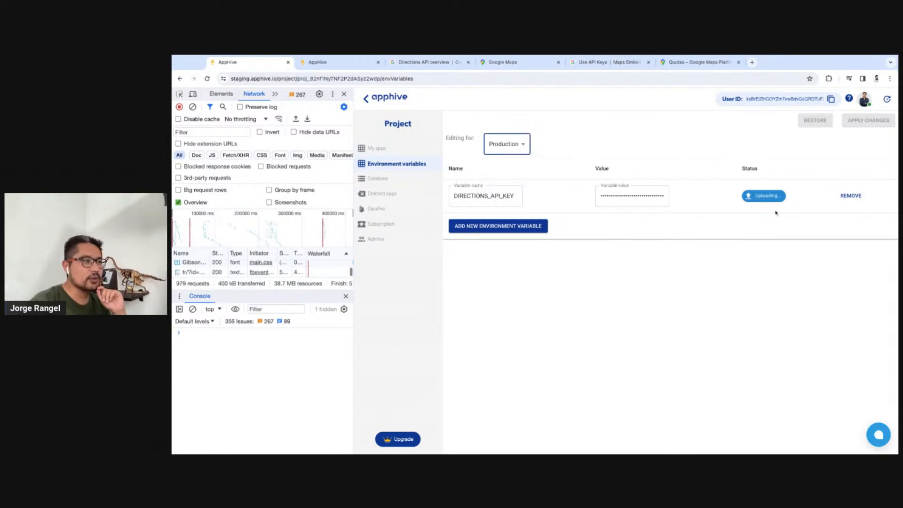
{"action": "left_click", "coordinate": [516, 151]}
{"action": "left_click", "coordinate": [505, 169]}
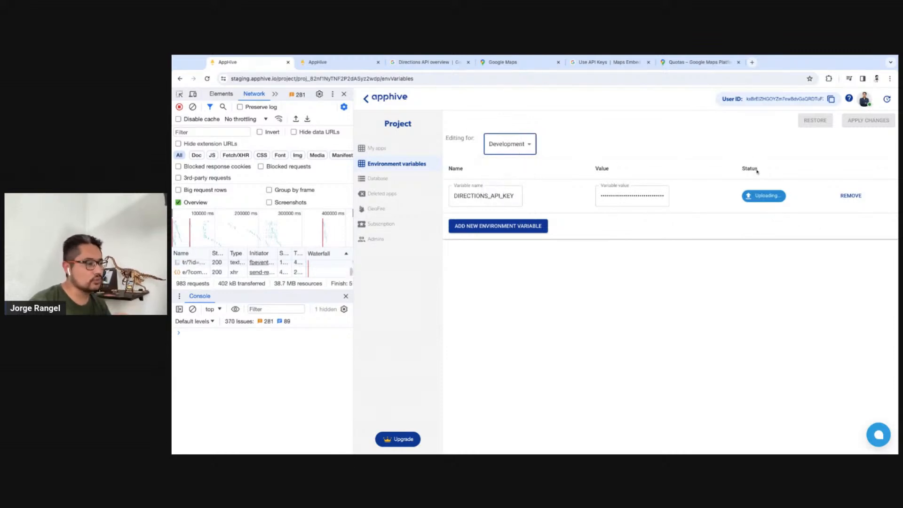
Reopen the Test app from the project's apps in the editor and select the Click Me button
{"action": "left_click", "coordinate": [403, 148]}
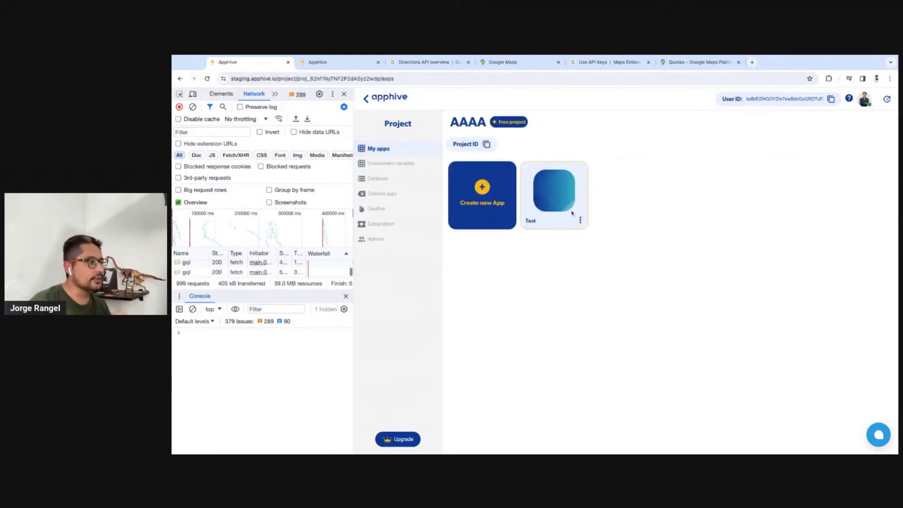
{"action": "left_click", "coordinate": [551, 214]}
{"action": "left_click", "coordinate": [631, 337]}
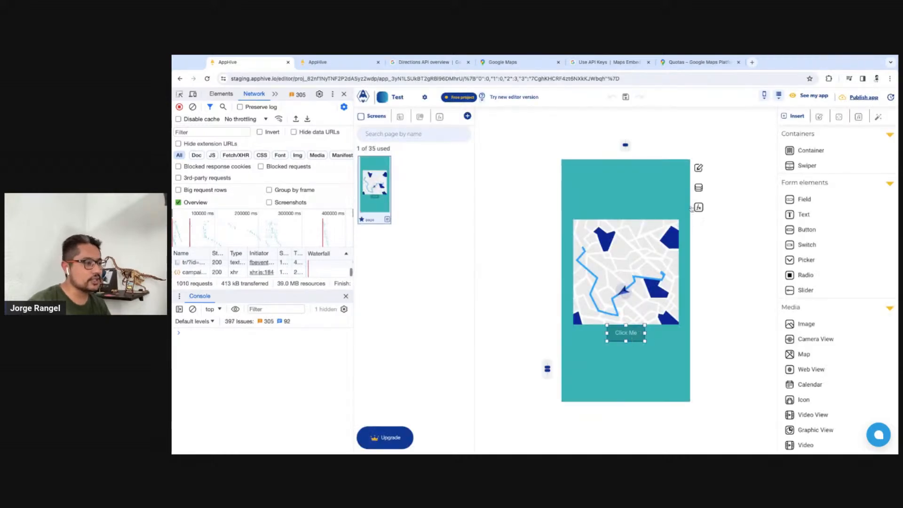
Open the Click Me button's functions, then switch to the app preview and examine the drawn route on the map at several zoom levels
{"action": "left_click", "coordinate": [699, 208]}
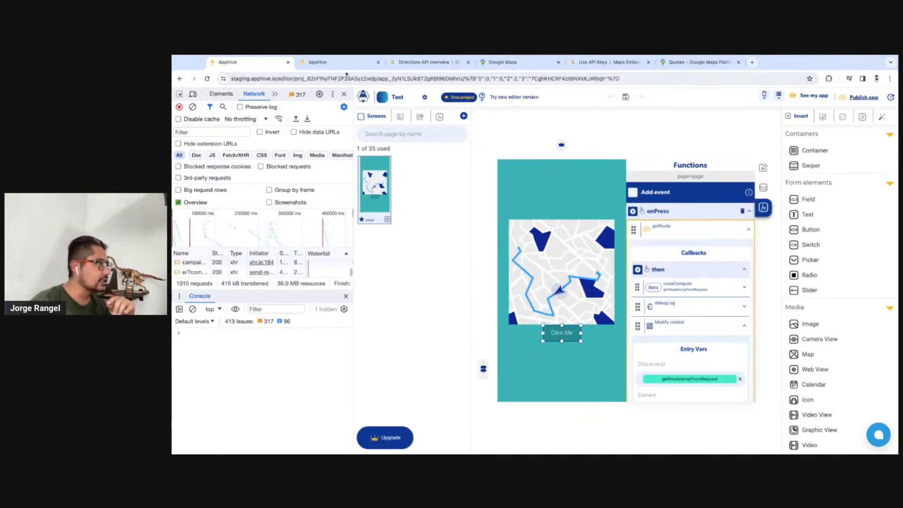
{"action": "left_click", "coordinate": [350, 65]}
{"action": "left_click_drag", "start_coordinate": [636, 271], "coordinate": [669, 294]}
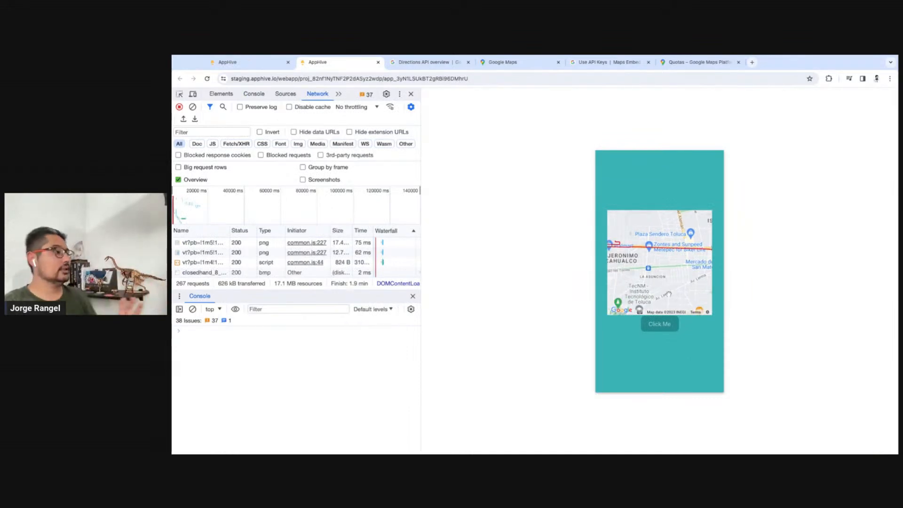
{"action": "scroll", "coordinate": [650, 260], "scroll_direction": "down", "scroll_amount": 3}
{"action": "scroll", "coordinate": [641, 252], "scroll_direction": "up", "scroll_amount": 4}
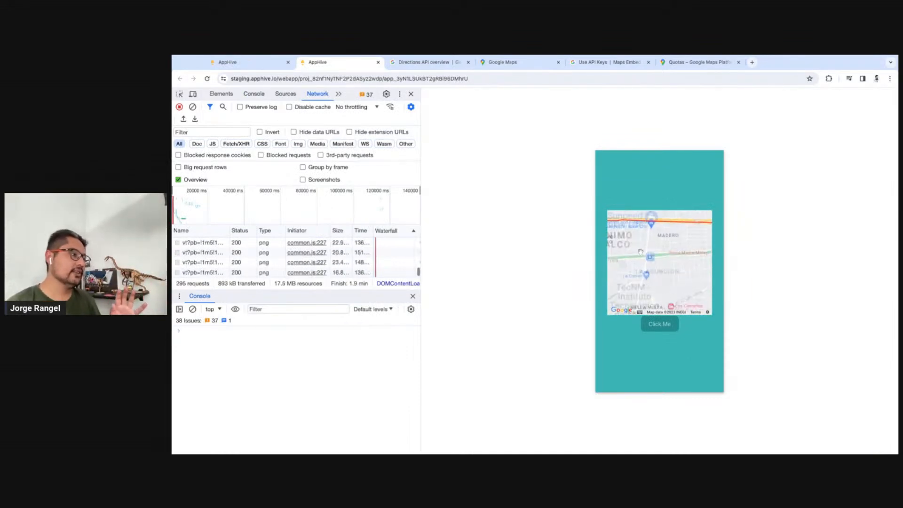
{"action": "scroll", "coordinate": [651, 246], "scroll_direction": "up", "scroll_amount": 2}
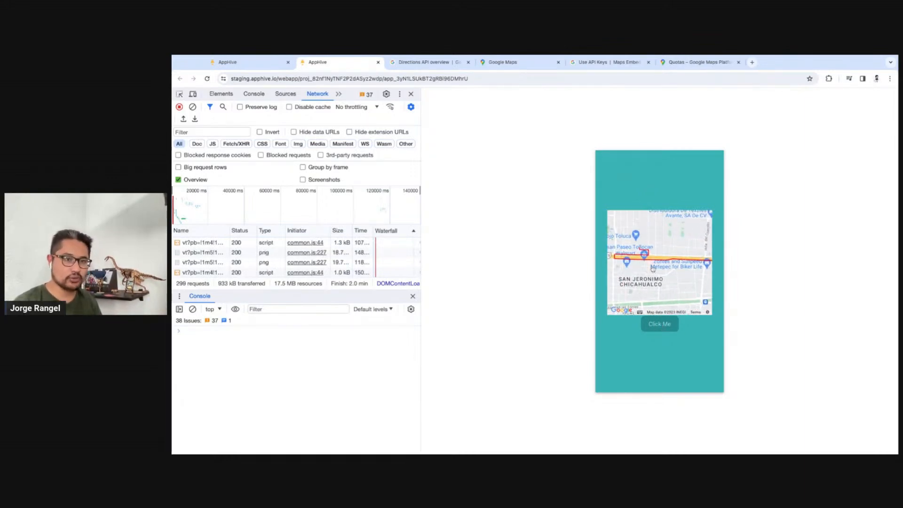
{"action": "left_click_drag", "start_coordinate": [652, 269], "coordinate": [625, 308]}
{"action": "scroll", "coordinate": [683, 284], "scroll_direction": "down", "scroll_amount": 1}
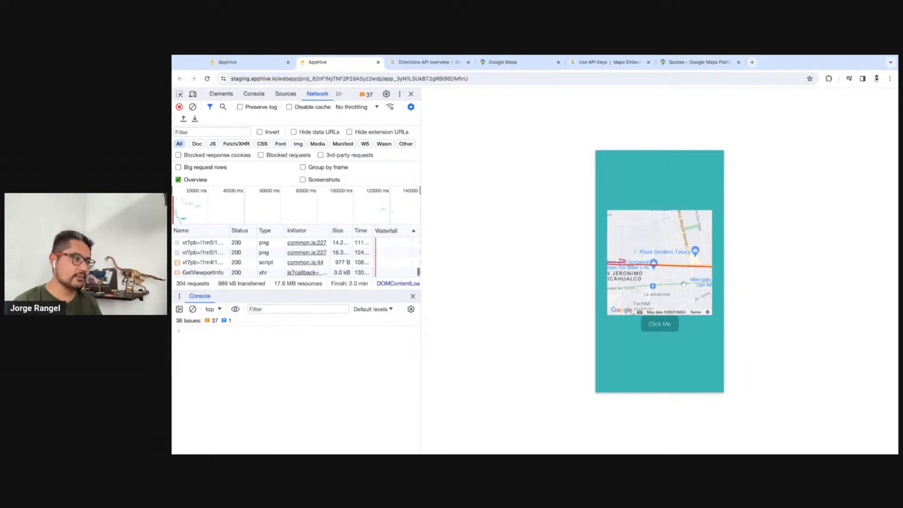
{"action": "scroll", "coordinate": [658, 264], "scroll_direction": "down", "scroll_amount": 2}
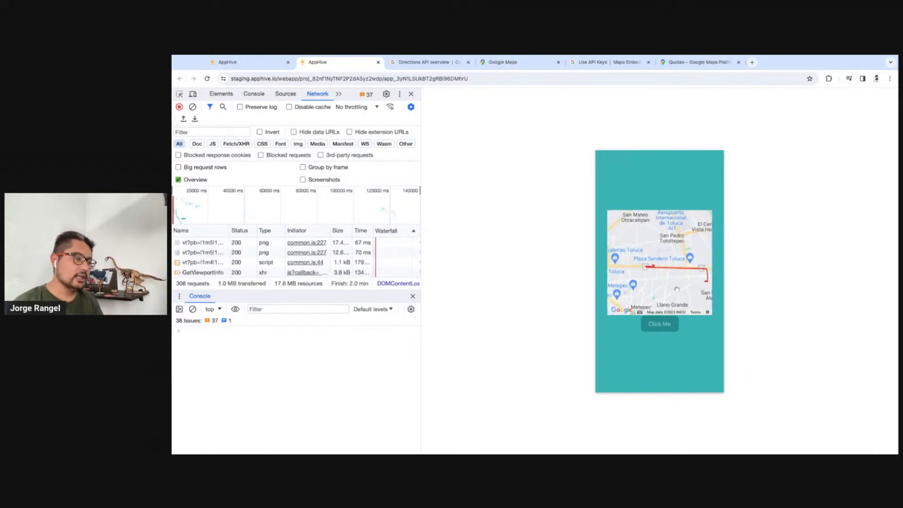
{"action": "left_click_drag", "start_coordinate": [677, 290], "coordinate": [660, 286]}
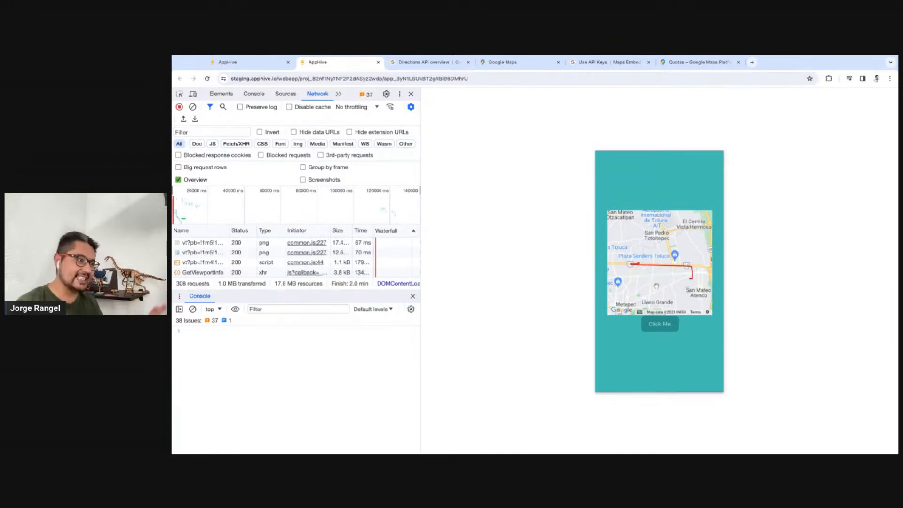
{"action": "scroll", "coordinate": [656, 285], "scroll_direction": "up", "scroll_amount": 3}
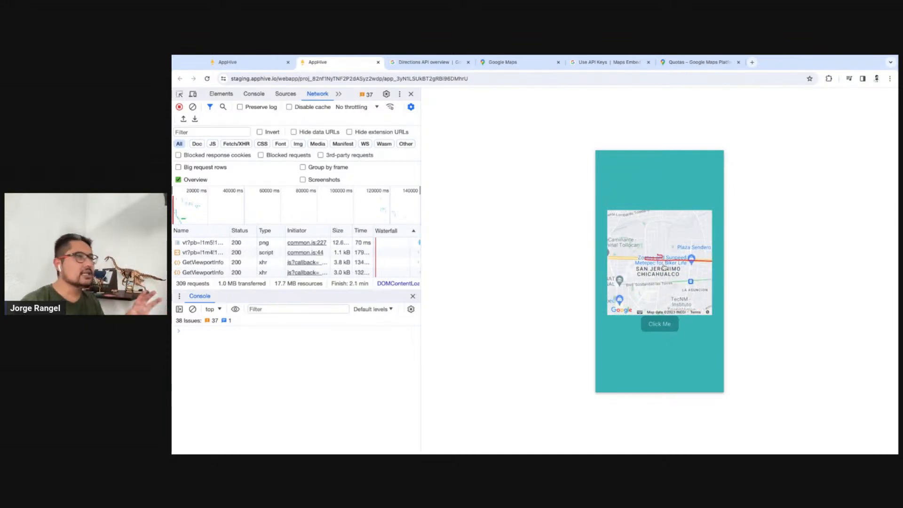
Return to the editor and change the Click Me button's label to "Set origin"
{"action": "left_click", "coordinate": [241, 63]}
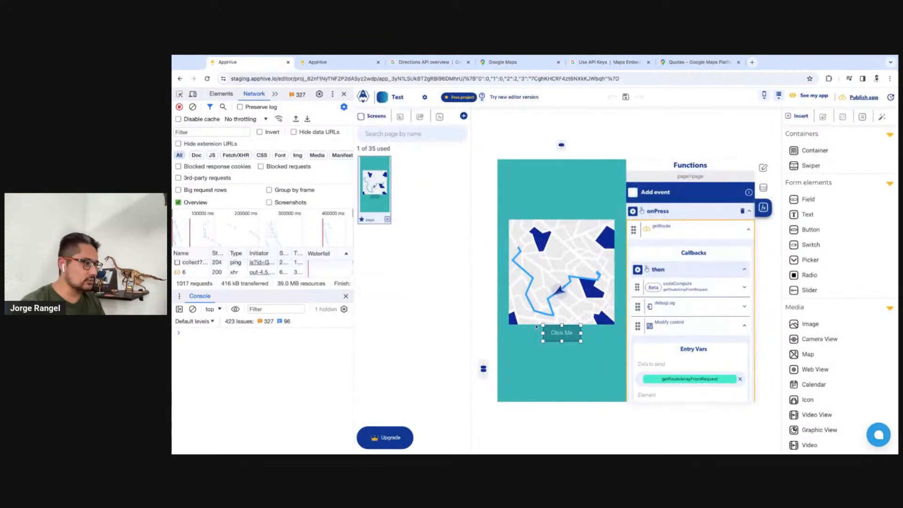
{"action": "double_click", "coordinate": [573, 339]}
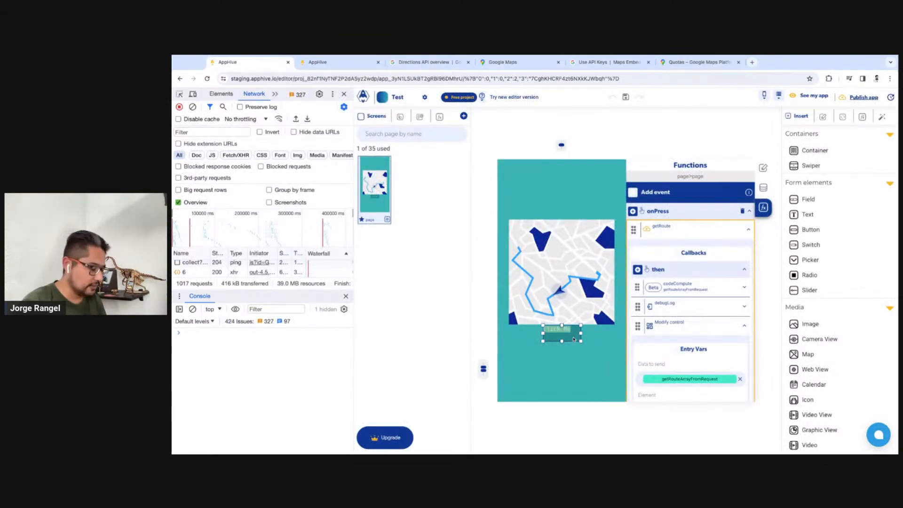
{"action": "key", "text": "BackSpace"}
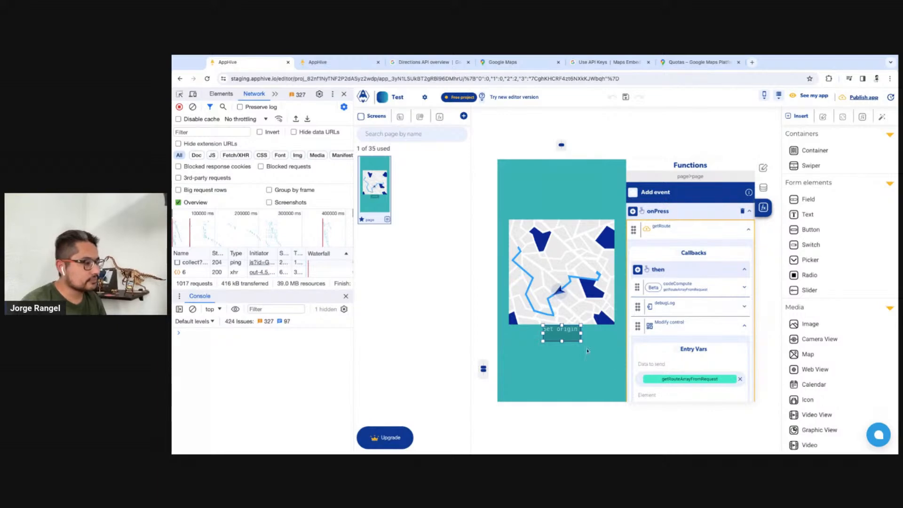
{"action": "left_click", "coordinate": [570, 362]}
Duplicate the Set origin button with its functions and label the lower copy "Send"
{"action": "left_click", "coordinate": [567, 334]}
{"action": "left_click", "coordinate": [721, 233]}
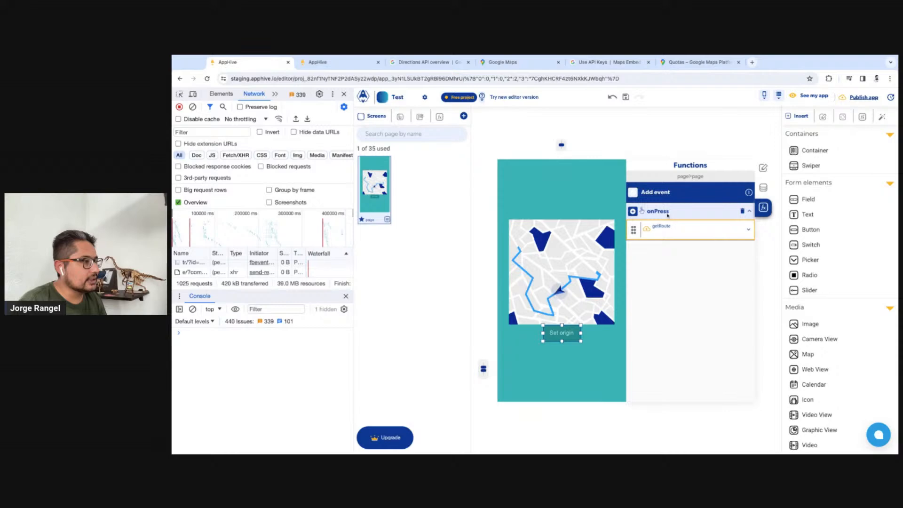
{"action": "key", "text": "super+v"}
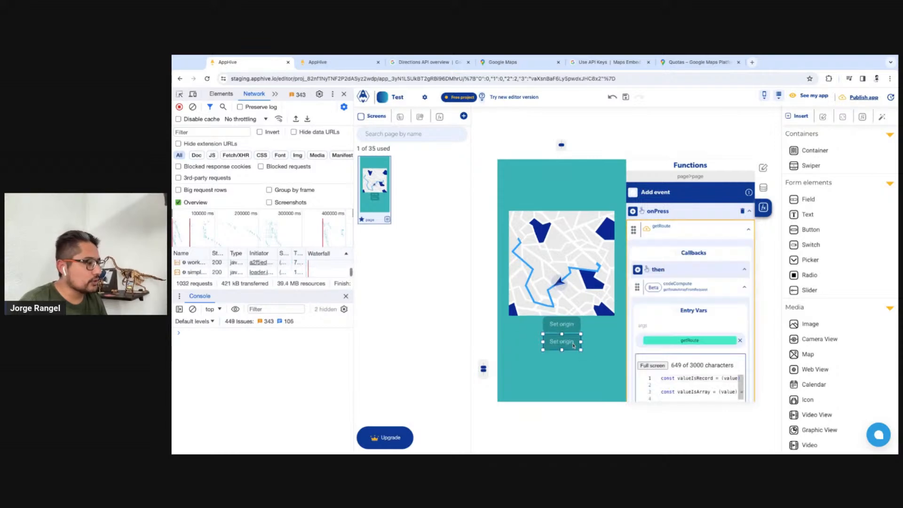
{"action": "double_click", "coordinate": [572, 343]}
{"action": "type", "text": "Send"}
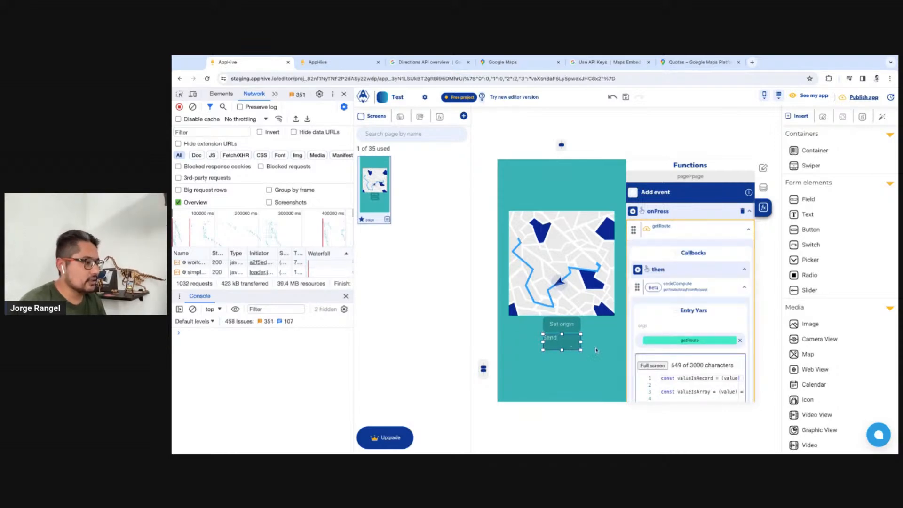
Remove getRoute from the Set origin button's onPress event and add a Modify control function in its place
{"action": "left_click", "coordinate": [568, 325]}
{"action": "left_click", "coordinate": [740, 234]}
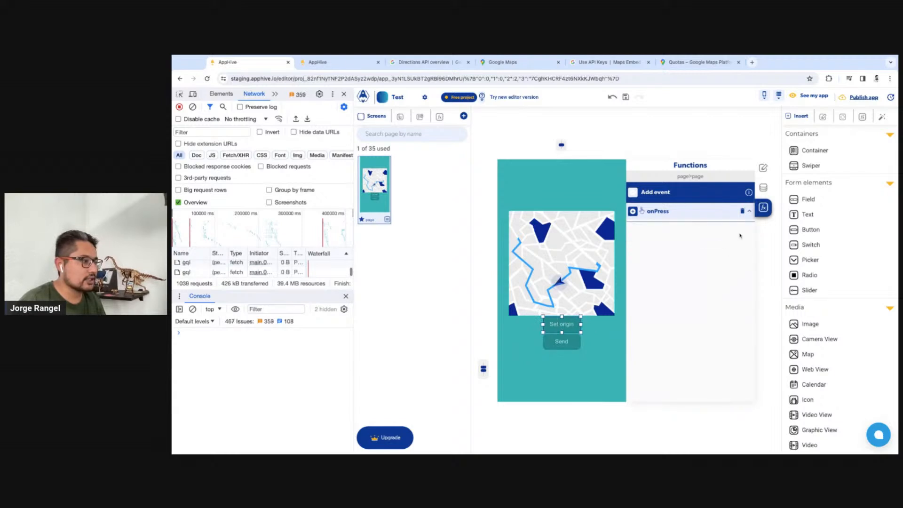
{"action": "left_click", "coordinate": [632, 211]}
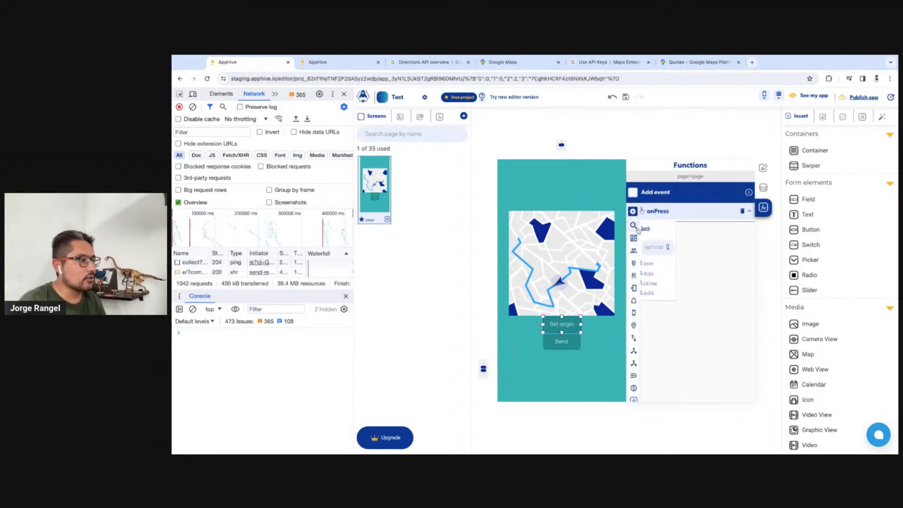
{"action": "left_click", "coordinate": [661, 247]}
{"action": "type", "text": "modi"}
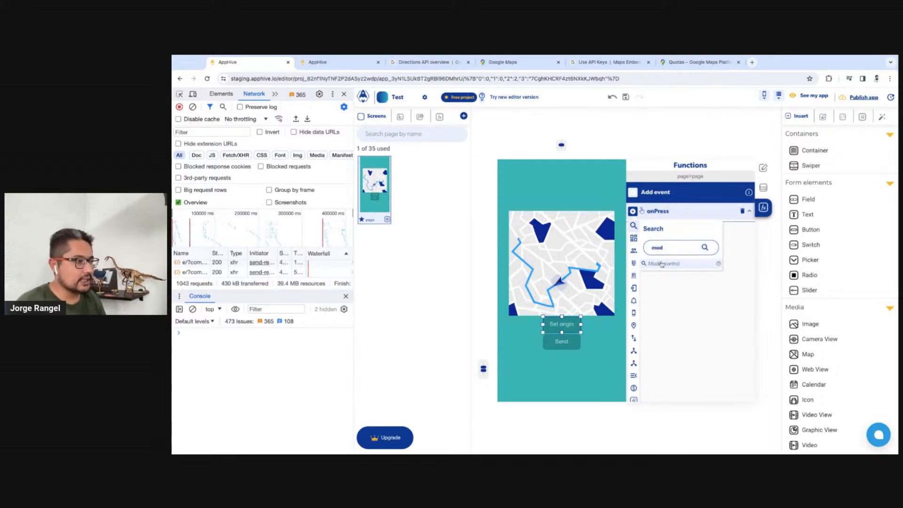
{"action": "left_click", "coordinate": [664, 263]}
Set the Modify control's data to send to the Map control's region property
{"action": "left_click", "coordinate": [737, 282]}
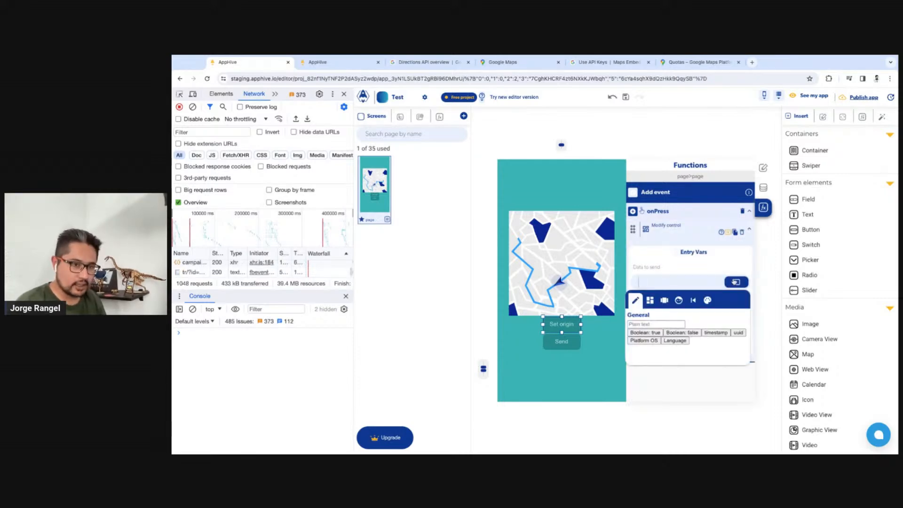
{"action": "left_click", "coordinate": [653, 302]}
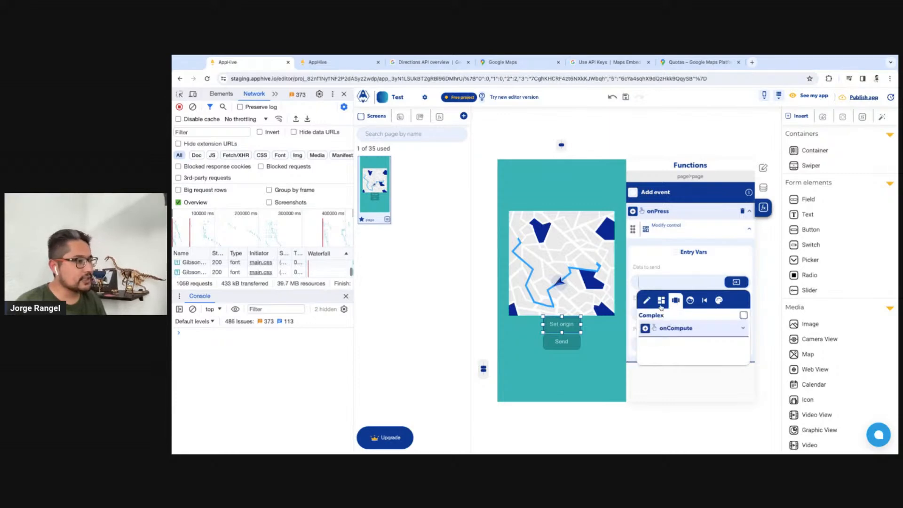
{"action": "left_click", "coordinate": [684, 360]}
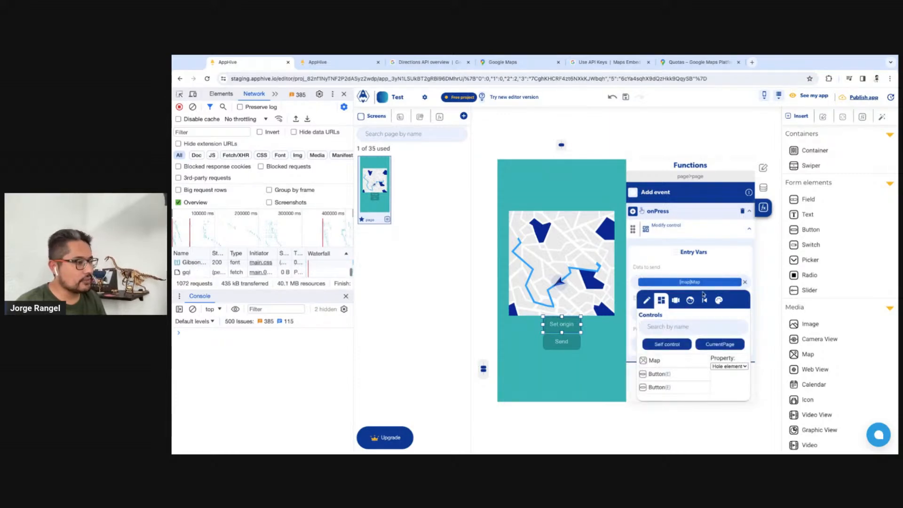
{"action": "left_click", "coordinate": [726, 368]}
{"action": "left_click", "coordinate": [720, 267]}
Target the Map element in Modify control, choosing markers as the property to modify with the sub-property "origin"
{"action": "left_click", "coordinate": [733, 314]}
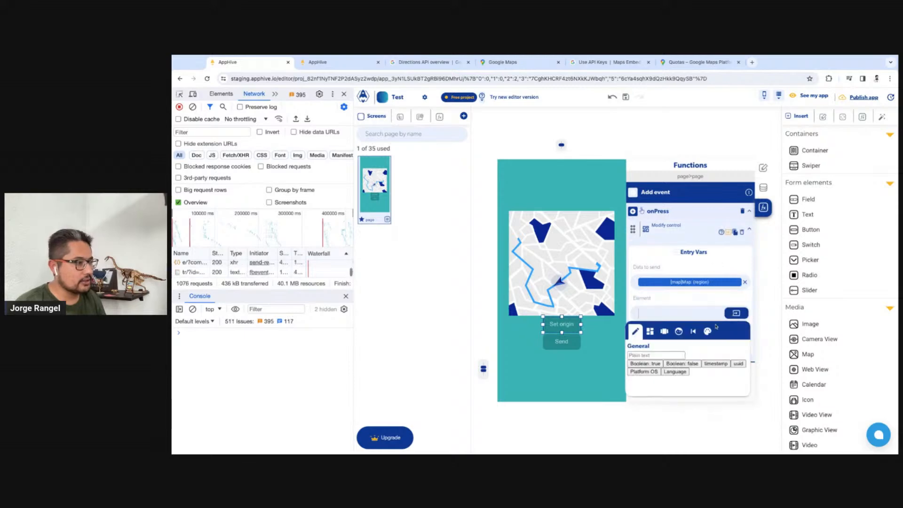
{"action": "left_click", "coordinate": [650, 331]}
{"action": "left_click", "coordinate": [658, 389]}
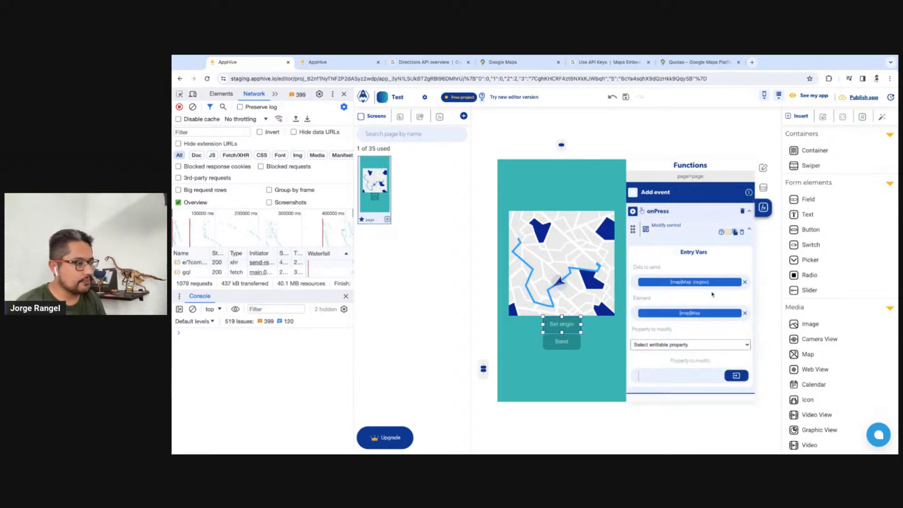
{"action": "left_click", "coordinate": [673, 353]}
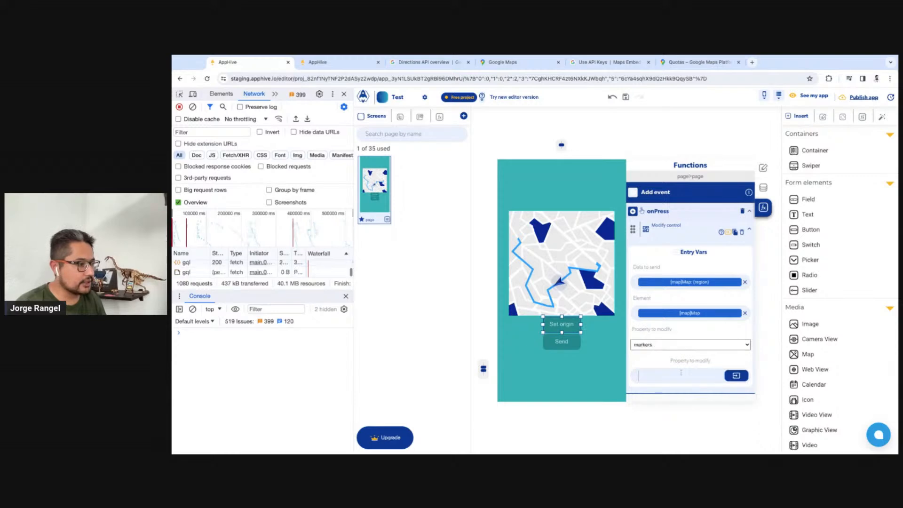
{"action": "left_click", "coordinate": [681, 373]}
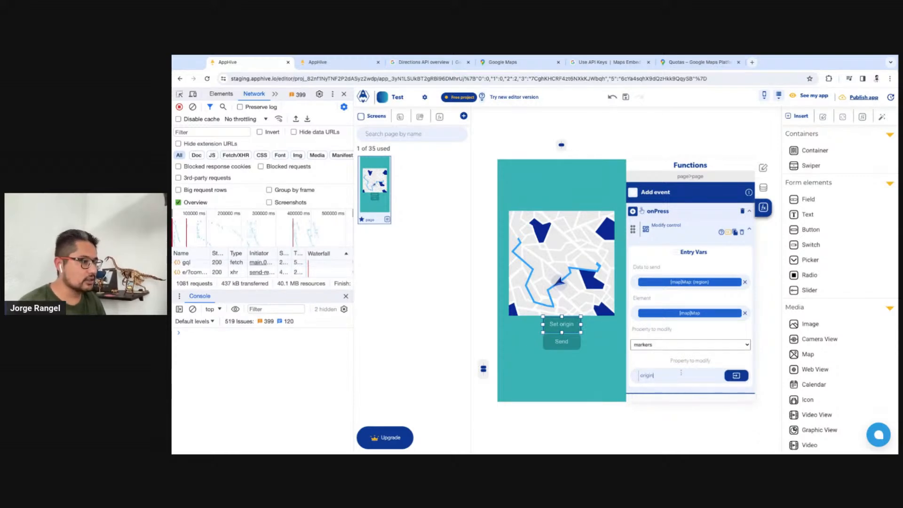
Switch to the app preview, restart the app and clear its console
{"action": "left_click", "coordinate": [340, 62]}
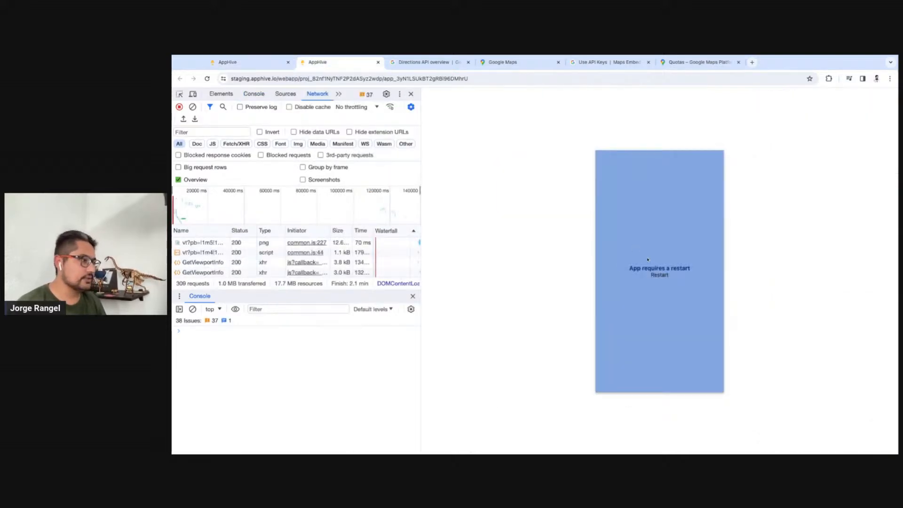
{"action": "left_click", "coordinate": [660, 275]}
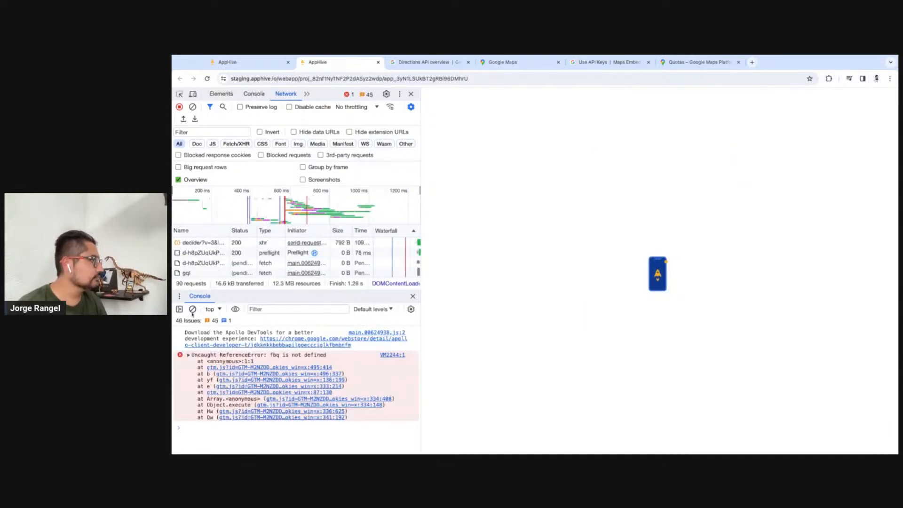
{"action": "left_click", "coordinate": [193, 310]}
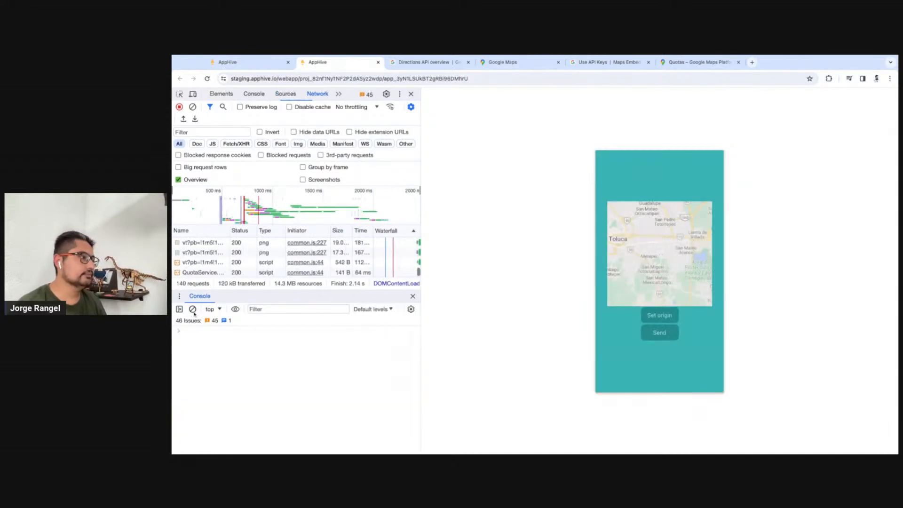
Test Set origin in the preview by placing the origin marker at several different map positions
{"action": "left_click", "coordinate": [667, 320]}
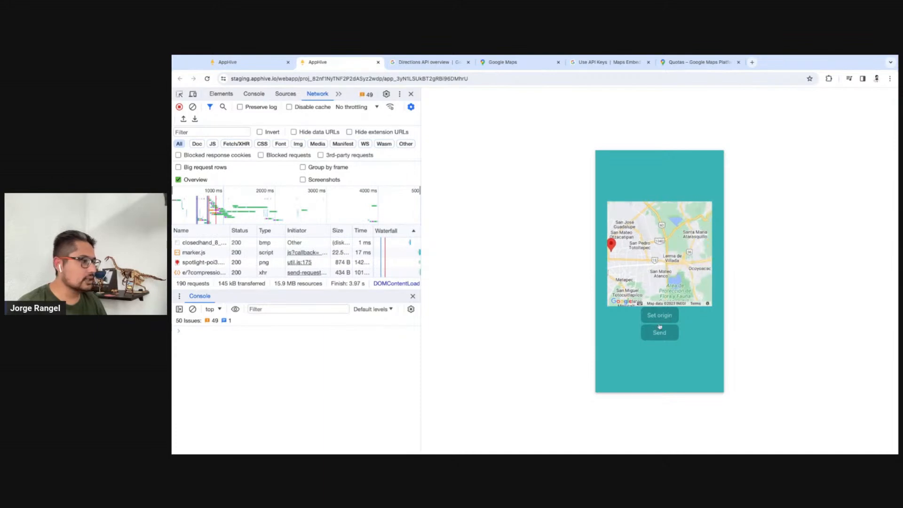
{"action": "left_click", "coordinate": [661, 318]}
{"action": "left_click", "coordinate": [671, 316]}
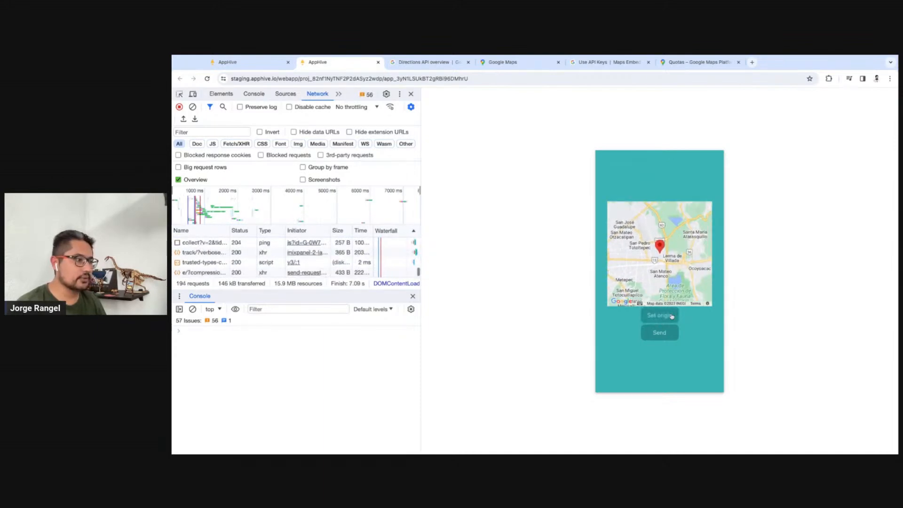
{"action": "left_click_drag", "start_coordinate": [629, 266], "coordinate": [679, 298]}
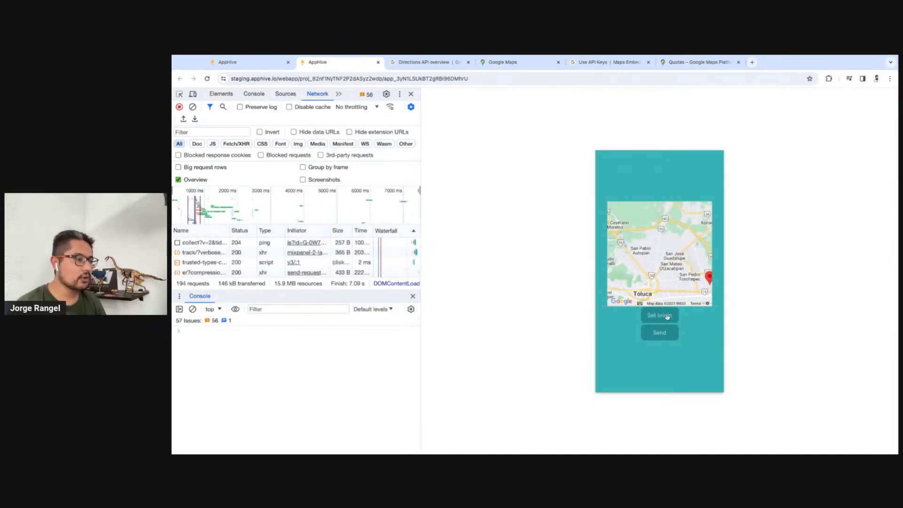
{"action": "left_click", "coordinate": [667, 318]}
{"action": "left_click", "coordinate": [669, 316]}
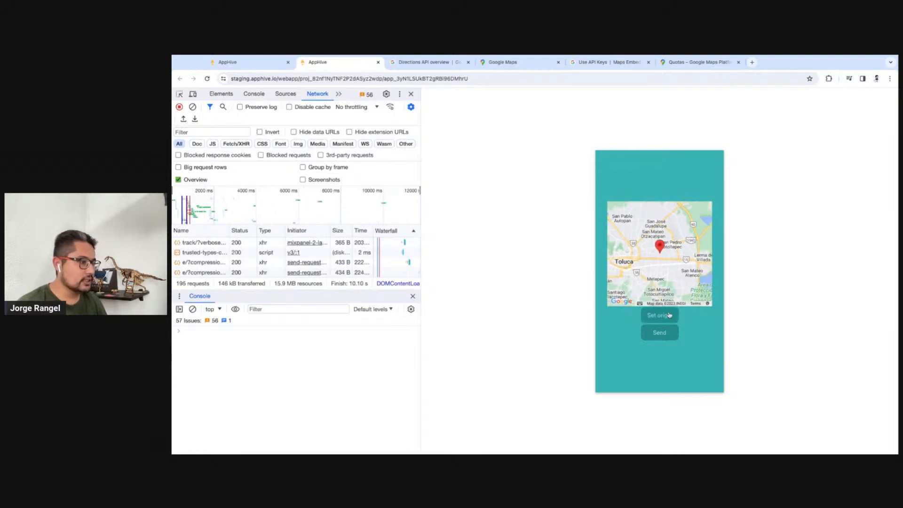
Return to the app editor and duplicate the Set origin button beneath the map
{"action": "left_click", "coordinate": [258, 69]}
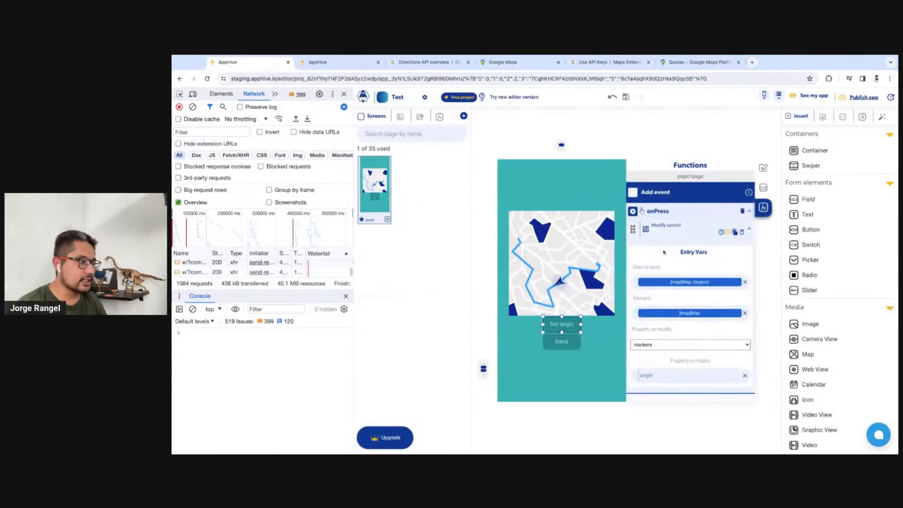
{"action": "left_click", "coordinate": [800, 231]}
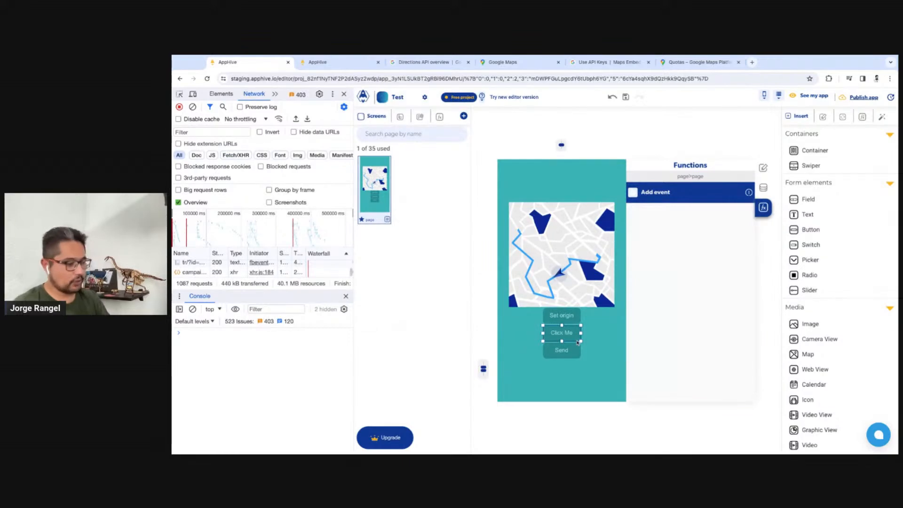
{"action": "key", "text": "BackSpace"}
{"action": "left_click", "coordinate": [564, 324]}
{"action": "key", "text": "super+c"}
{"action": "key", "text": "super+v"}
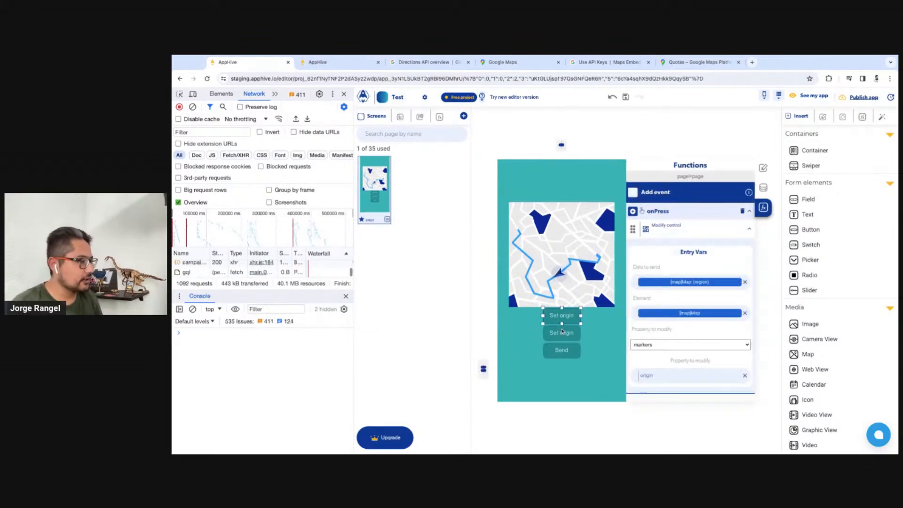
Relabel the duplicated button "Set destination"
{"action": "left_click", "coordinate": [559, 335]}
{"action": "double_click", "coordinate": [558, 336]}
{"action": "type", "text": "Set"}
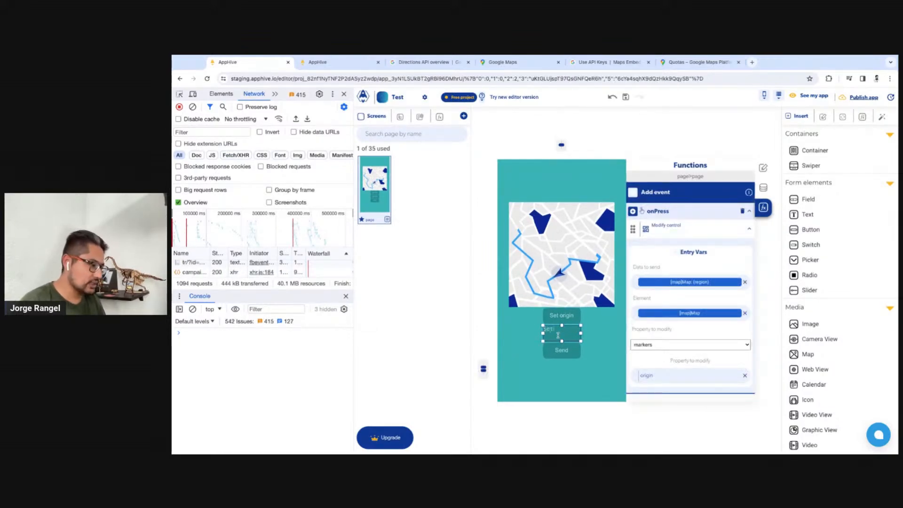
{"action": "type", "text": " destination"}
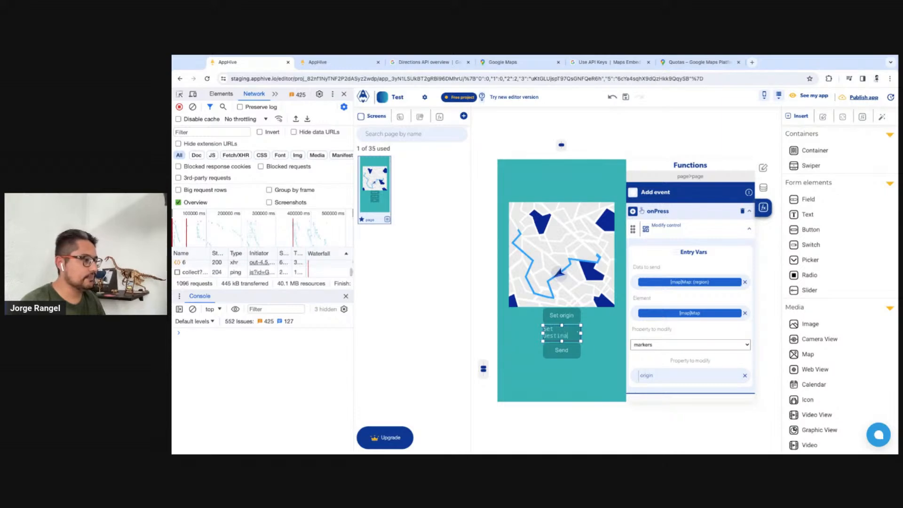
{"action": "left_click", "coordinate": [592, 336]}
Set the markers sub-property in the Set destination button's Modify control to "destination"
{"action": "left_click", "coordinate": [571, 334]}
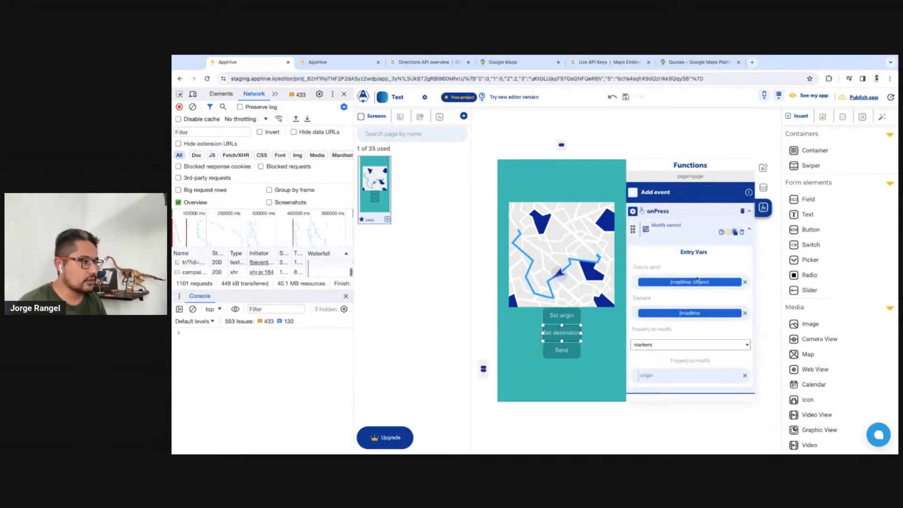
{"action": "left_click", "coordinate": [653, 381]}
{"action": "type", "text": "destination"}
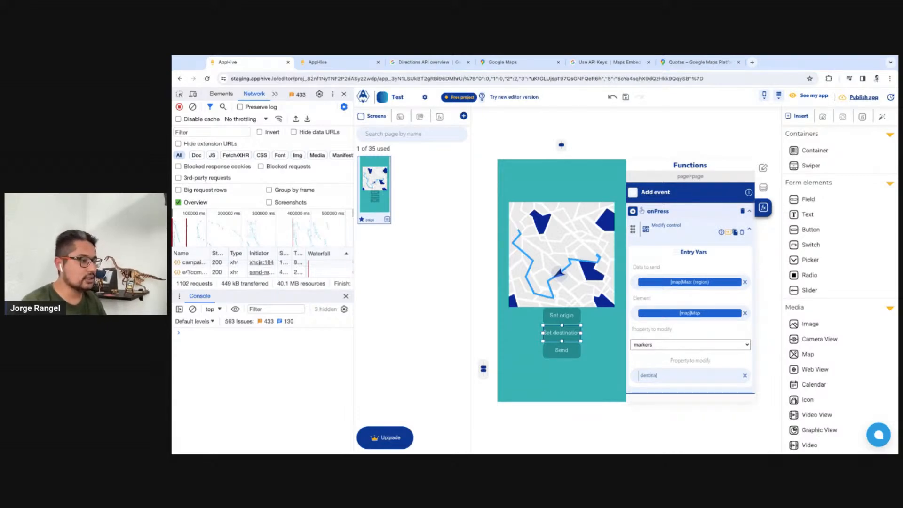
Restart the app preview with a cleared console and place an origin and a destination marker at different map positions
{"action": "left_click", "coordinate": [334, 63]}
{"action": "left_click", "coordinate": [663, 277]}
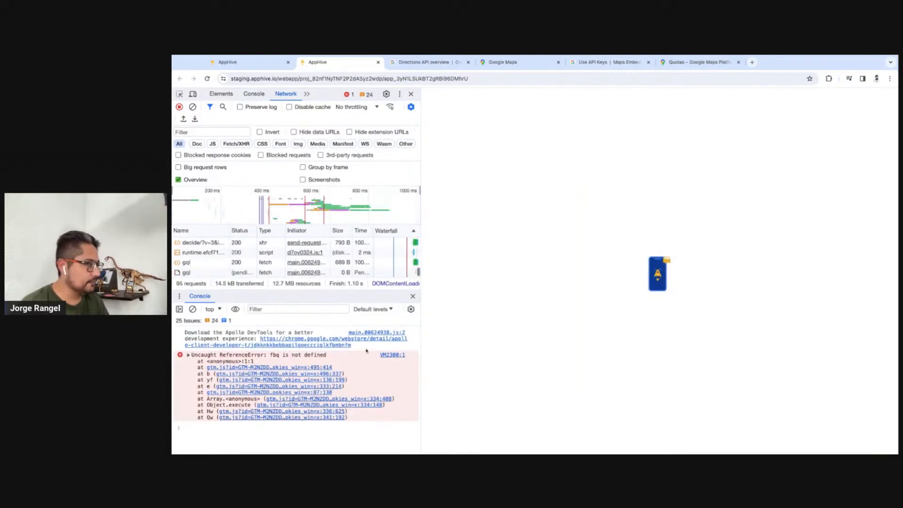
{"action": "left_click", "coordinate": [193, 309]}
{"action": "left_click", "coordinate": [671, 307]}
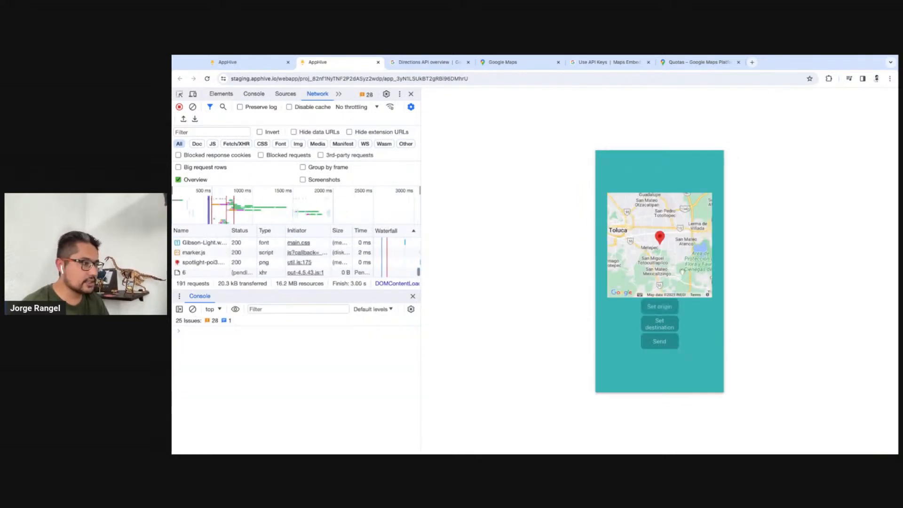
{"action": "left_click_drag", "start_coordinate": [692, 281], "coordinate": [652, 287]}
{"action": "left_click", "coordinate": [664, 329]}
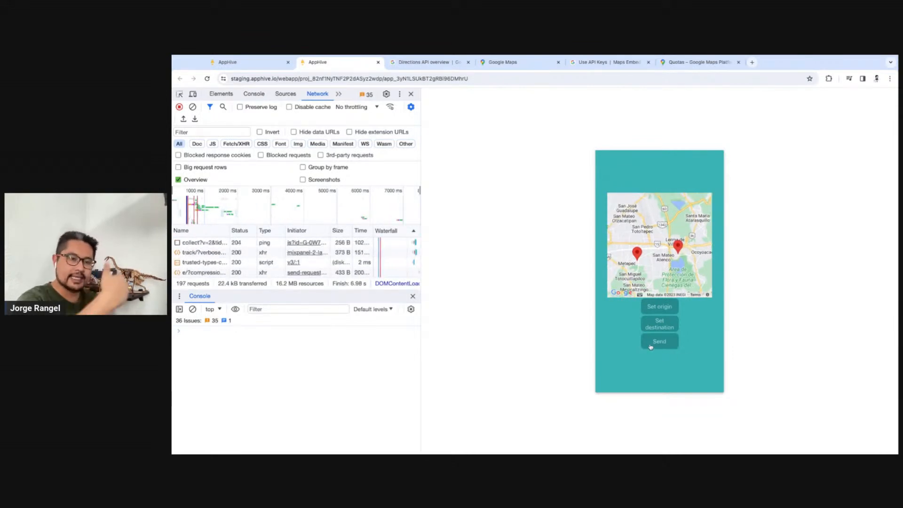
Back in the editor, add a stringInterpolation function to the Send button's onPress event, ahead of getRoute
{"action": "key", "text": "ctrl+shift+Tab"}
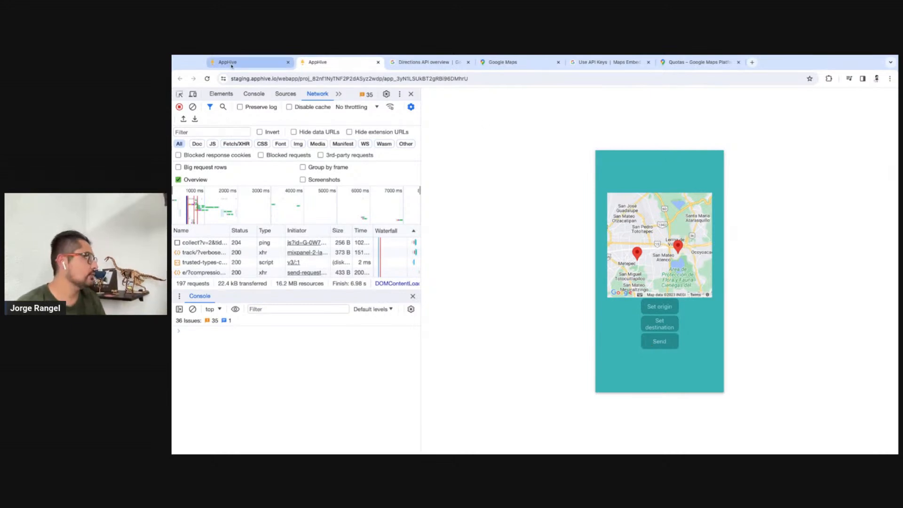
{"action": "left_click", "coordinate": [560, 354]}
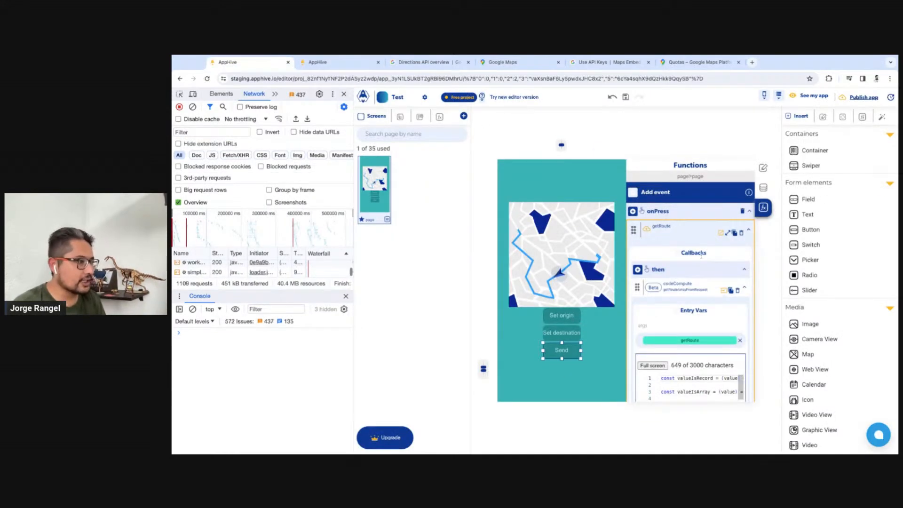
{"action": "left_click", "coordinate": [683, 237]}
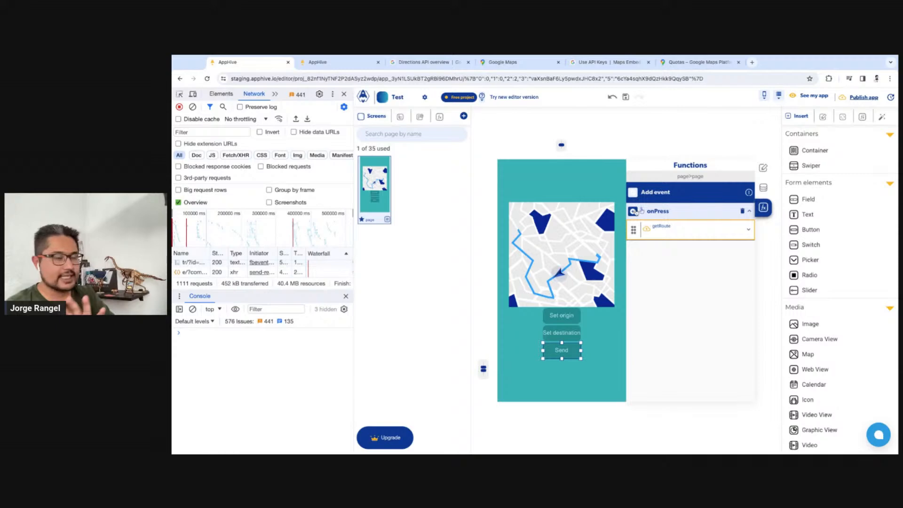
{"action": "left_click", "coordinate": [633, 211]}
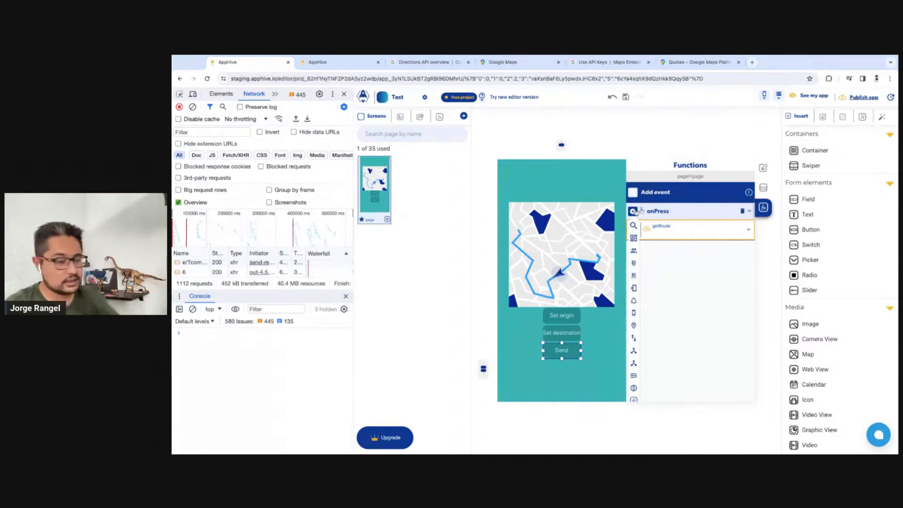
{"action": "left_click", "coordinate": [633, 226]}
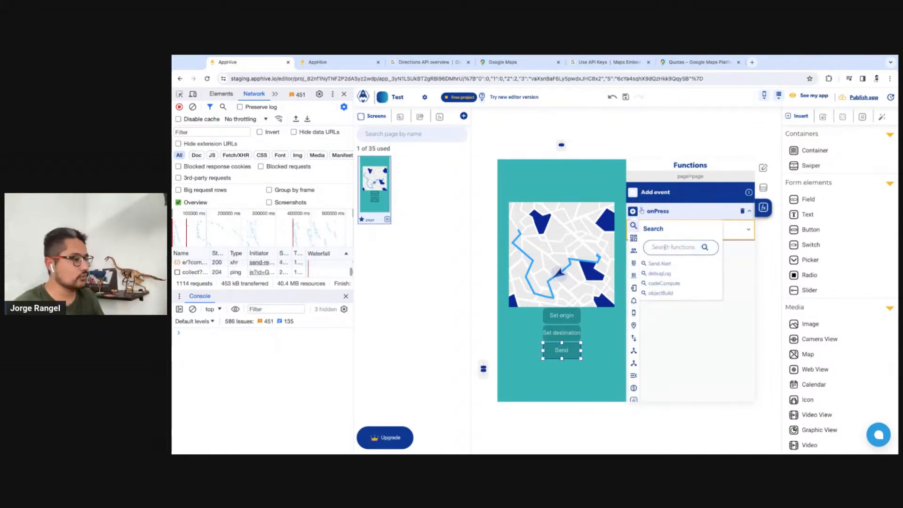
{"action": "type", "text": "str"}
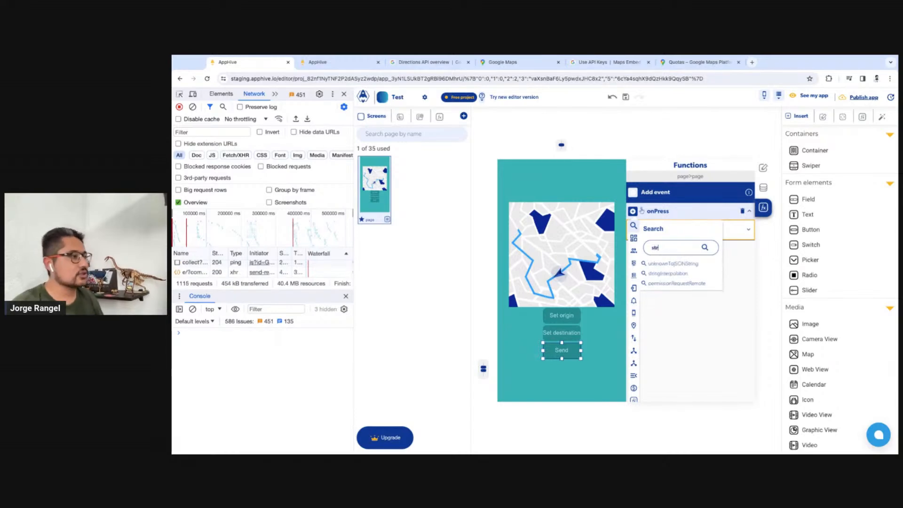
{"action": "left_click", "coordinate": [668, 274]}
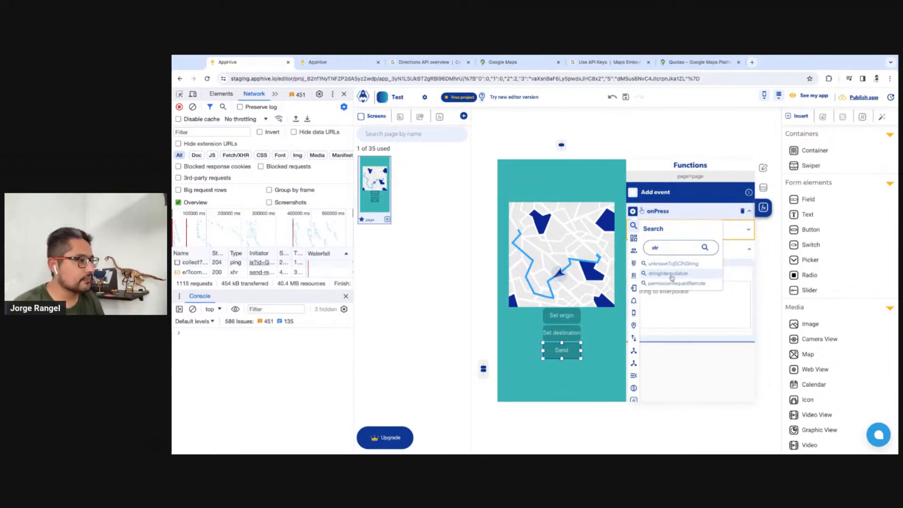
{"action": "left_click_drag", "start_coordinate": [633, 250], "coordinate": [633, 226]}
Name the stringInterpolation output "originString" and set its string to interpolate to "${lat},${long}"
{"action": "left_click", "coordinate": [693, 226]}
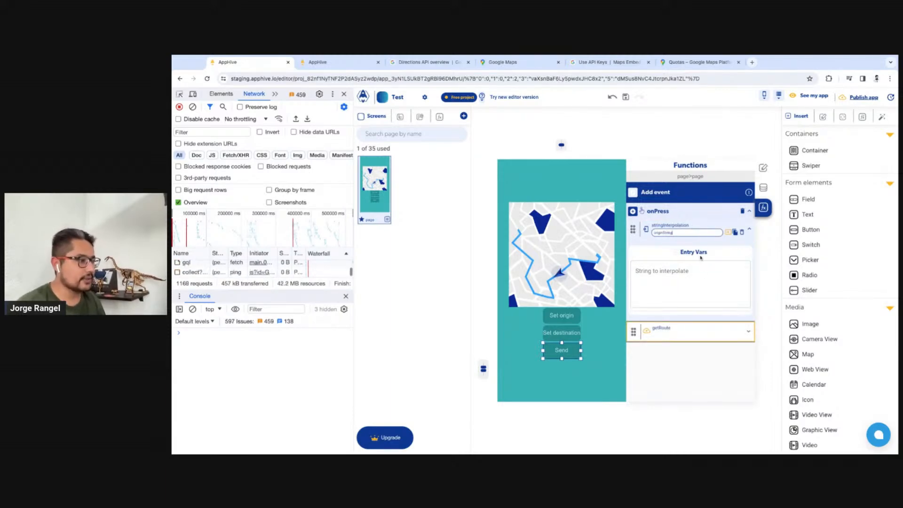
{"action": "left_click", "coordinate": [705, 276]}
{"action": "type", "text": "${lat},$"}
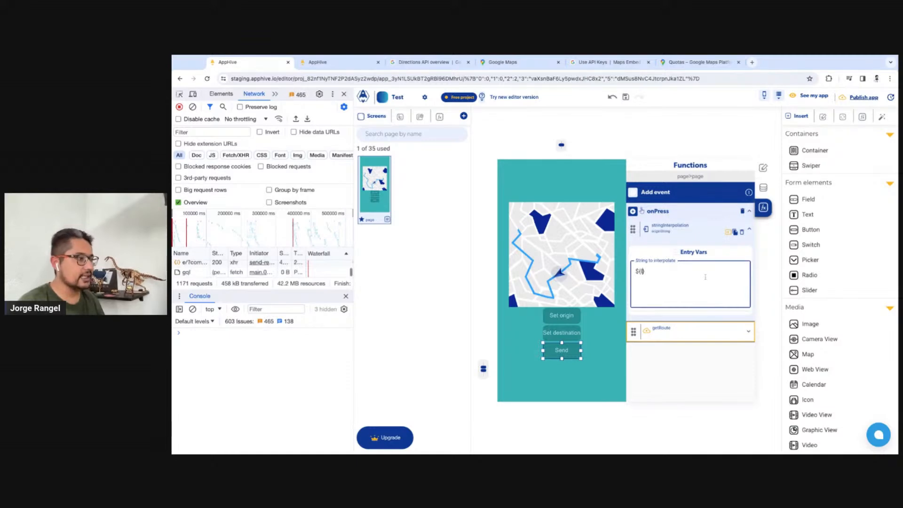
{"action": "type", "text": "{long"}
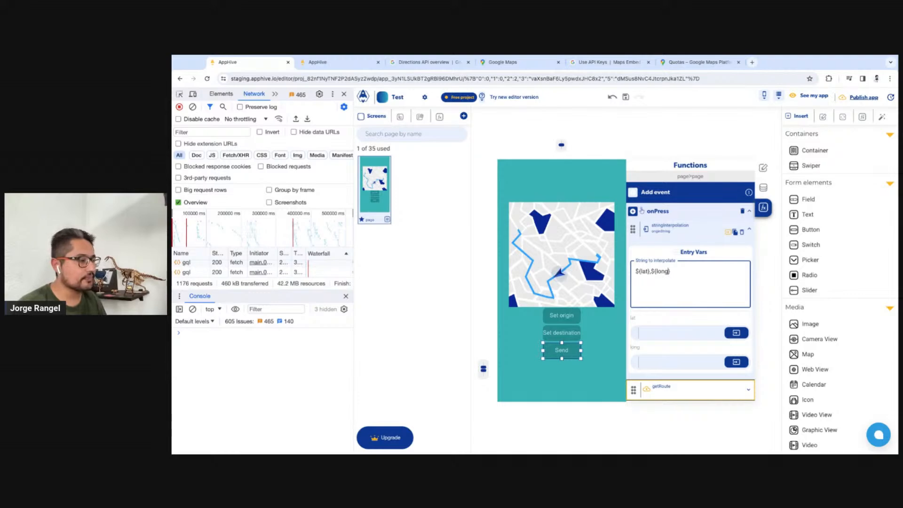
Bind the lat variable to the Map control's markers property with the attribute "origin.latitude"
{"action": "left_click", "coordinate": [736, 332]}
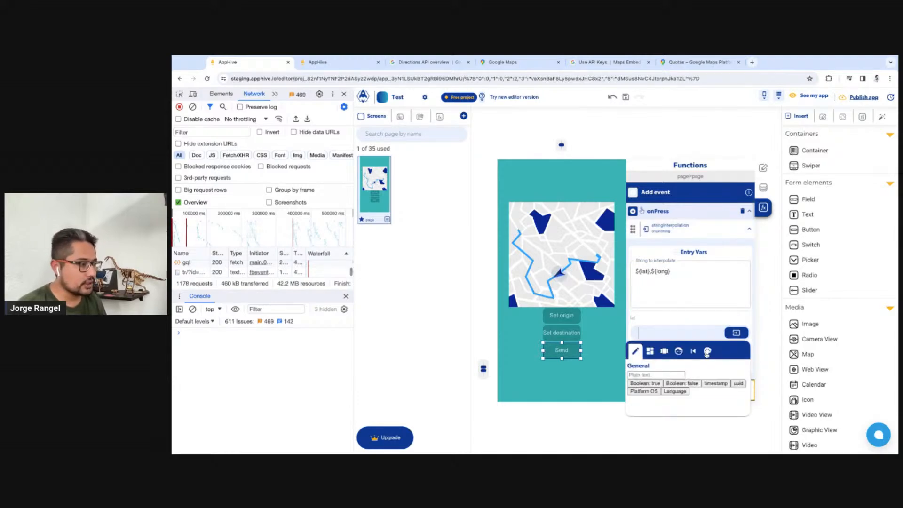
{"action": "left_click", "coordinate": [662, 352]}
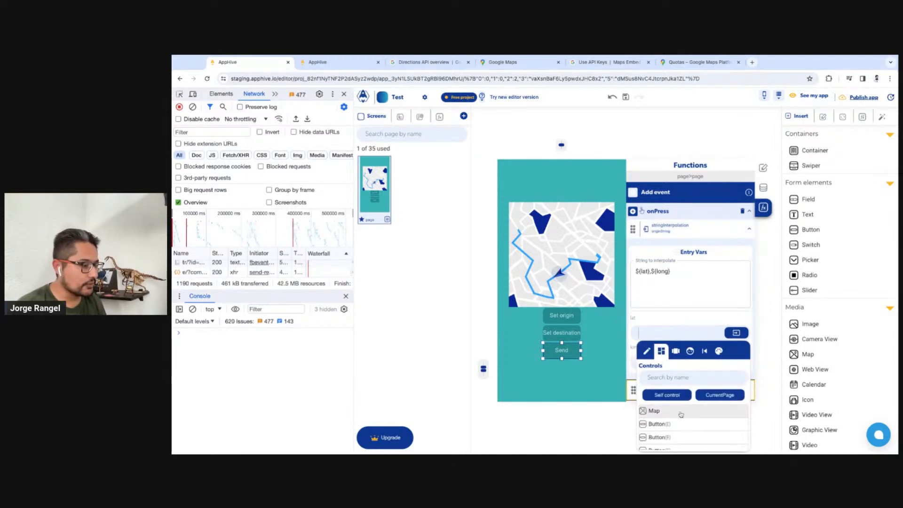
{"action": "left_click", "coordinate": [680, 413]}
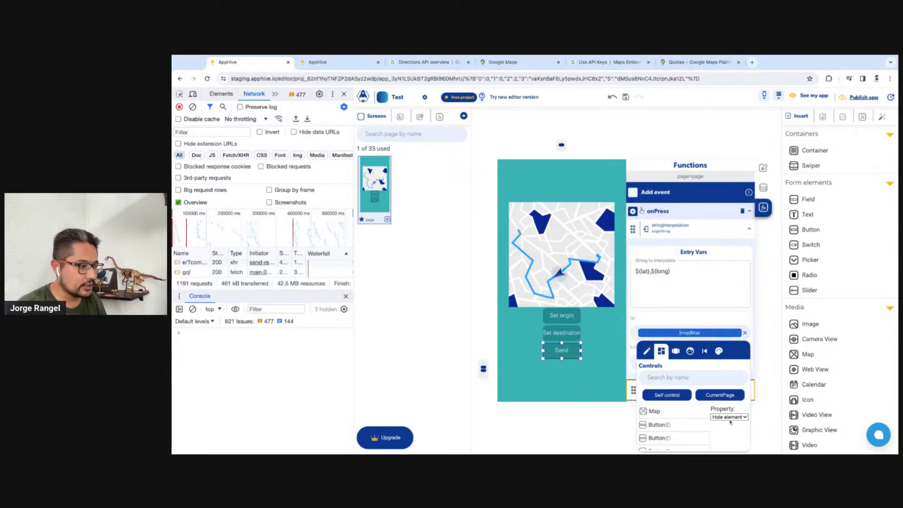
{"action": "left_click", "coordinate": [732, 429]}
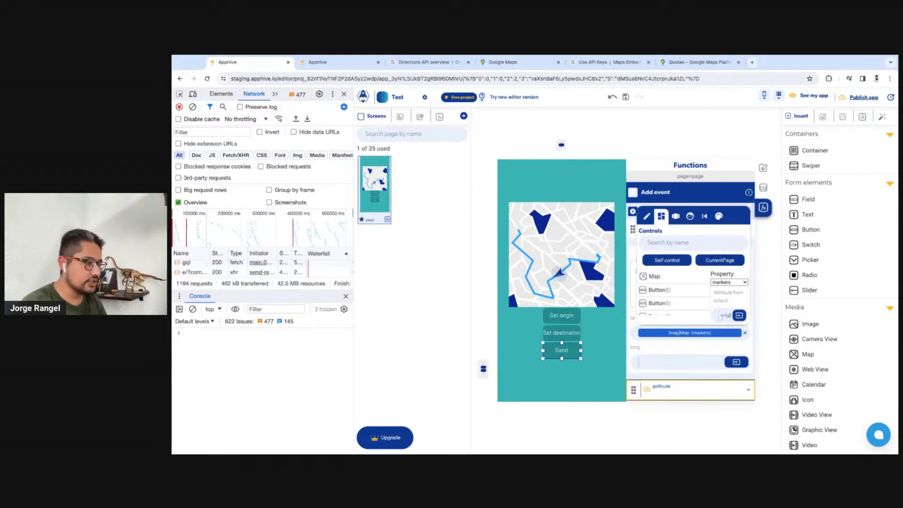
{"action": "left_click", "coordinate": [739, 315]}
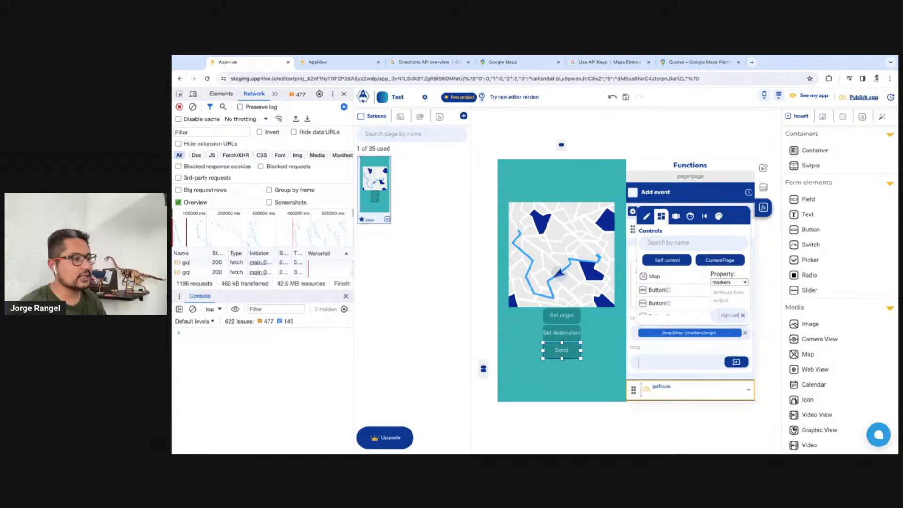
{"action": "type", "text": "origin.latit"}
{"action": "type", "text": "ude"}
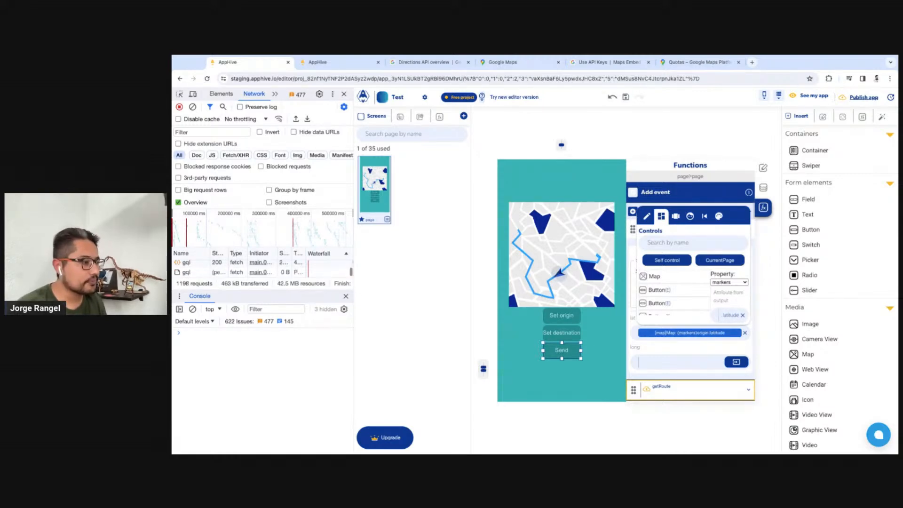
{"action": "left_click", "coordinate": [712, 343]}
Bind the long variable to the Map control's markers property with the attribute "origin.longitude"
{"action": "left_click", "coordinate": [736, 361]}
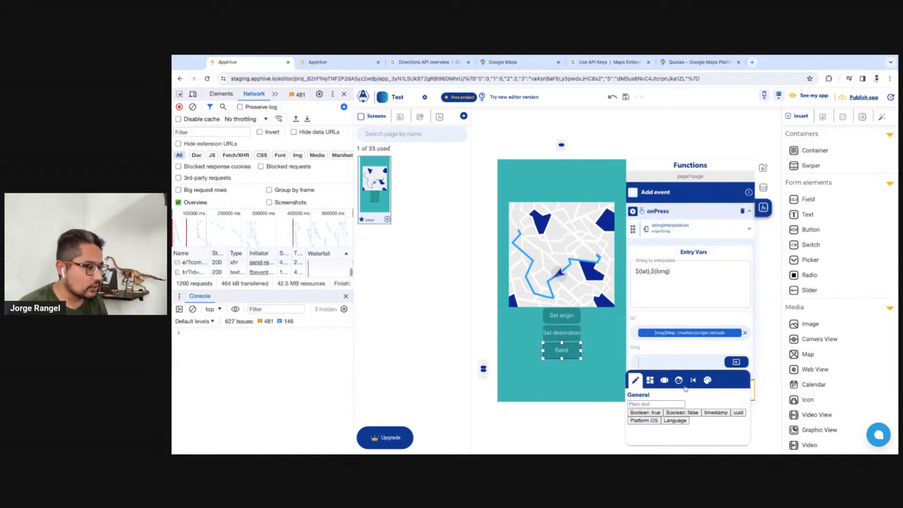
{"action": "left_click", "coordinate": [650, 381]}
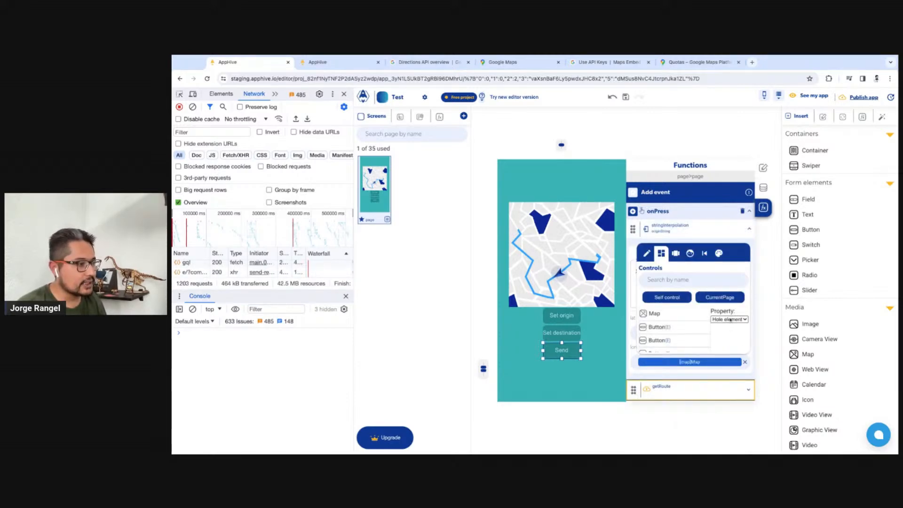
{"action": "left_click", "coordinate": [727, 335]}
{"action": "left_click", "coordinate": [724, 343]}
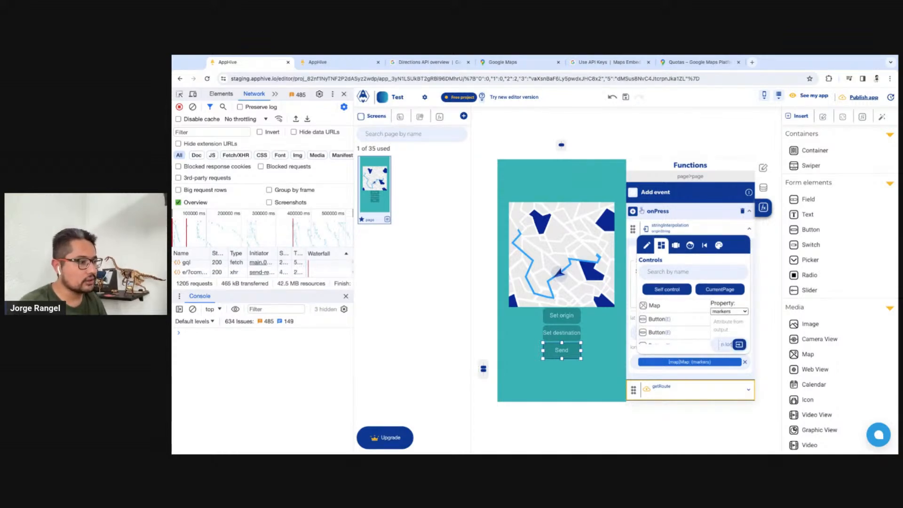
{"action": "left_click", "coordinate": [739, 344]}
{"action": "left_click", "coordinate": [739, 344]}
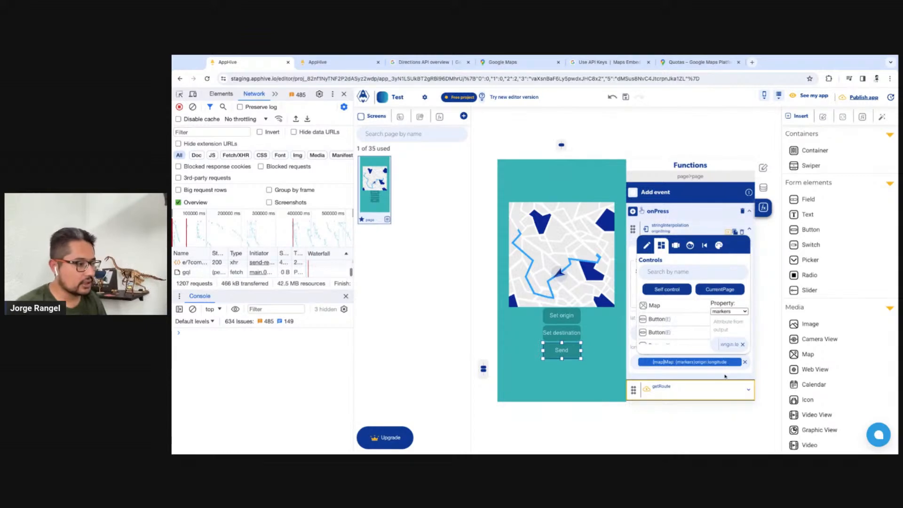
{"action": "left_click", "coordinate": [725, 375]}
Add a debugLog function to the Send button's onPress event and place it between stringInterpolation and getRoute
{"action": "left_click", "coordinate": [633, 212]}
{"action": "type", "text": "str"}
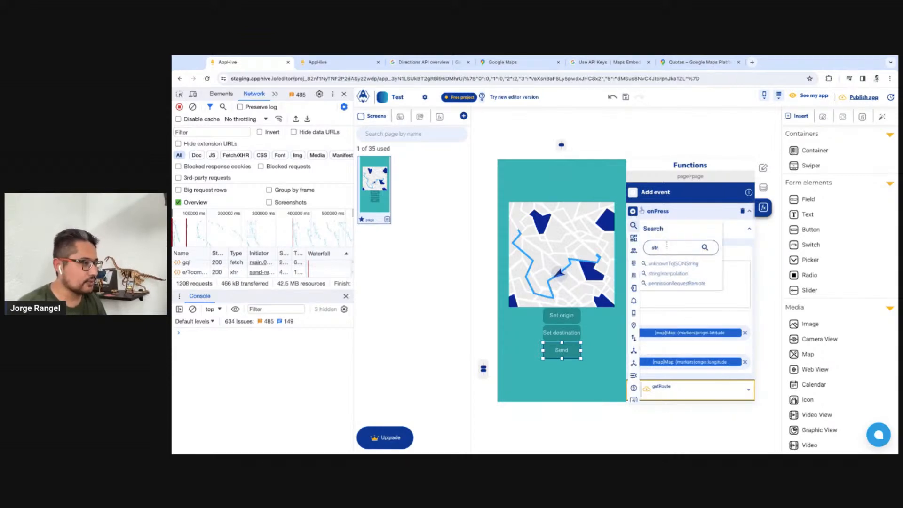
{"action": "type", "text": "deb"}
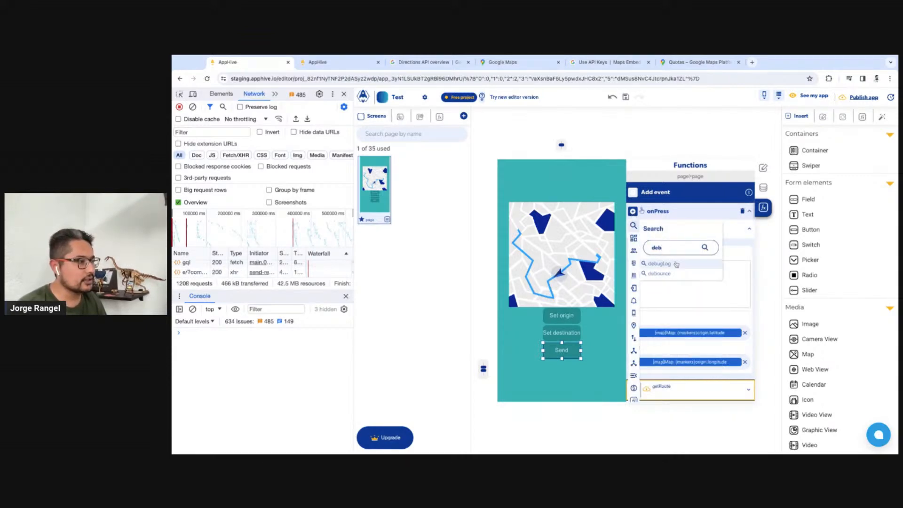
{"action": "left_click", "coordinate": [676, 264]}
{"action": "scroll", "coordinate": [668, 347], "scroll_direction": "down", "scroll_amount": 1}
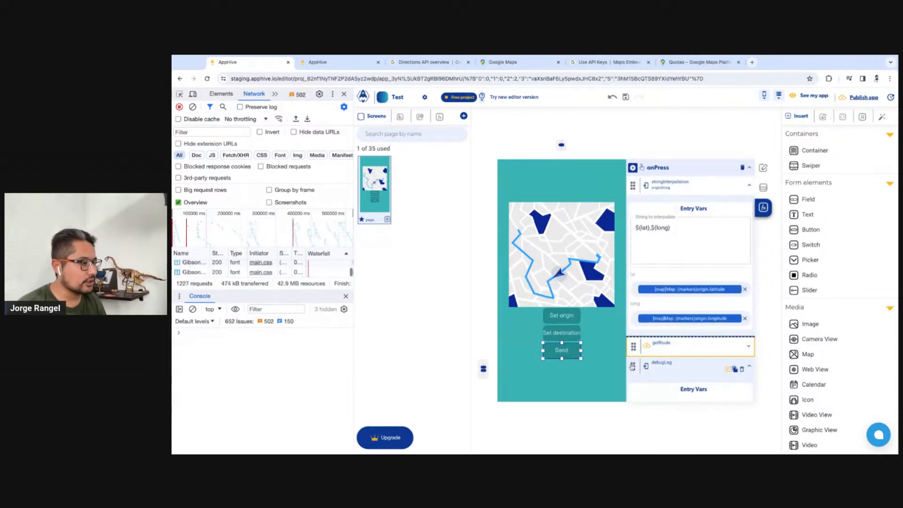
{"action": "left_click", "coordinate": [741, 350]}
Set the debugLog function's entry value to the previous output originString
{"action": "left_click", "coordinate": [738, 398]}
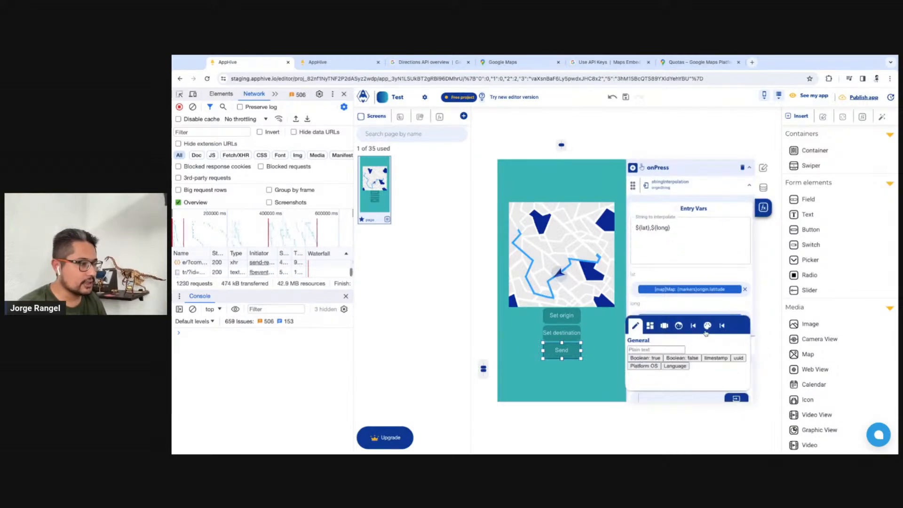
{"action": "left_click", "coordinate": [722, 325]}
{"action": "left_click", "coordinate": [694, 358]}
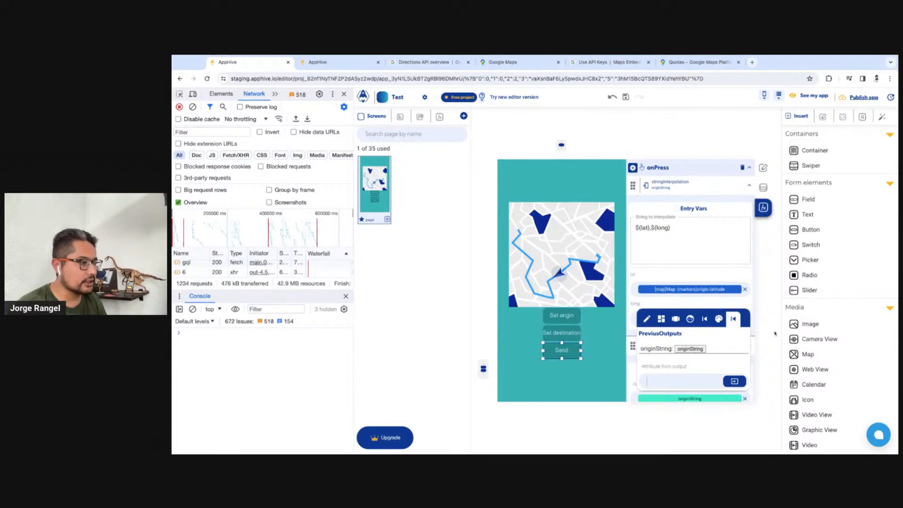
Restart the app preview, set a destination marker at Toluca, and send the request to check the debugLog output in the console
{"action": "left_click", "coordinate": [329, 62]}
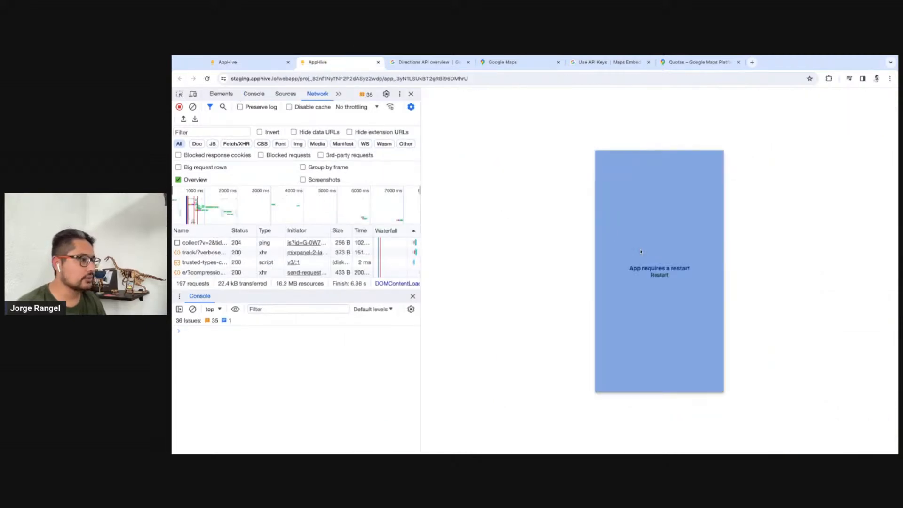
{"action": "left_click", "coordinate": [660, 279]}
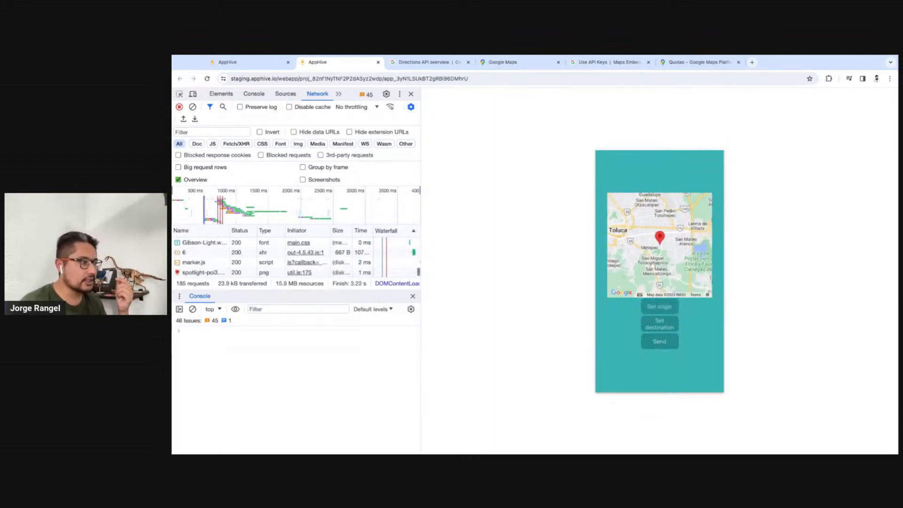
{"action": "left_click", "coordinate": [671, 326]}
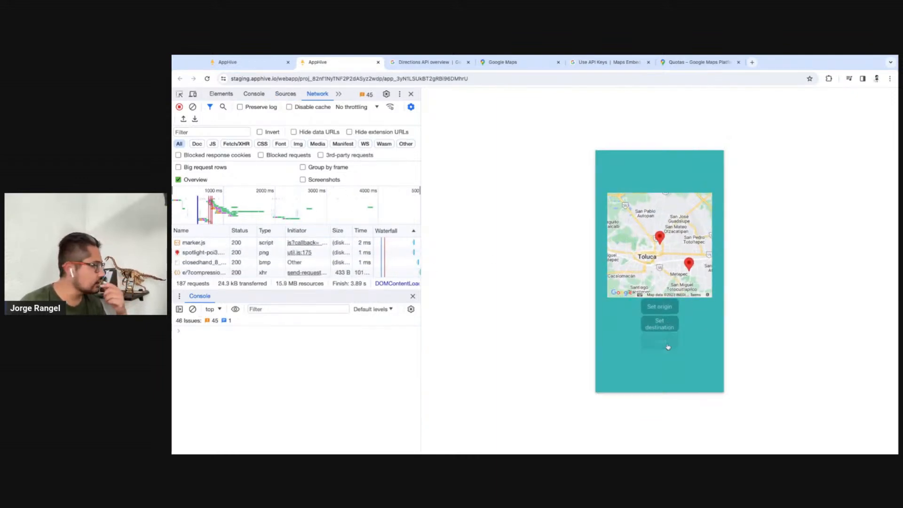
{"action": "left_click", "coordinate": [667, 346]}
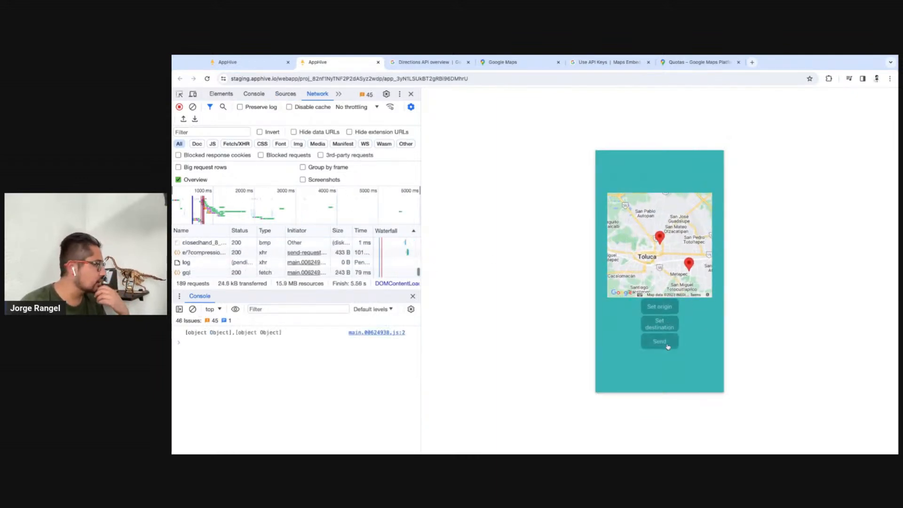
{"action": "left_click", "coordinate": [227, 335]}
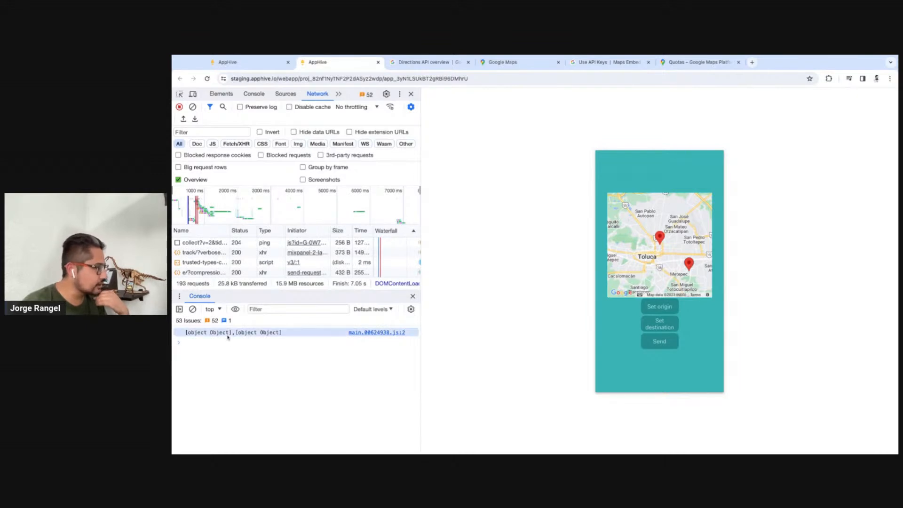
In the editor, review the interpolation string and the marker bindings of its lat and long variables
{"action": "left_click", "coordinate": [254, 63]}
{"action": "left_click", "coordinate": [704, 258]}
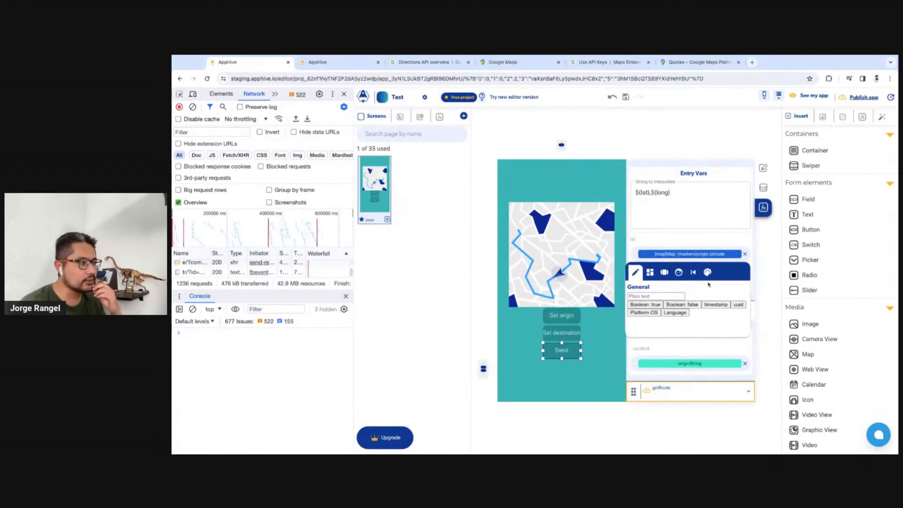
{"action": "left_click", "coordinate": [692, 275]}
{"action": "left_click", "coordinate": [648, 274]}
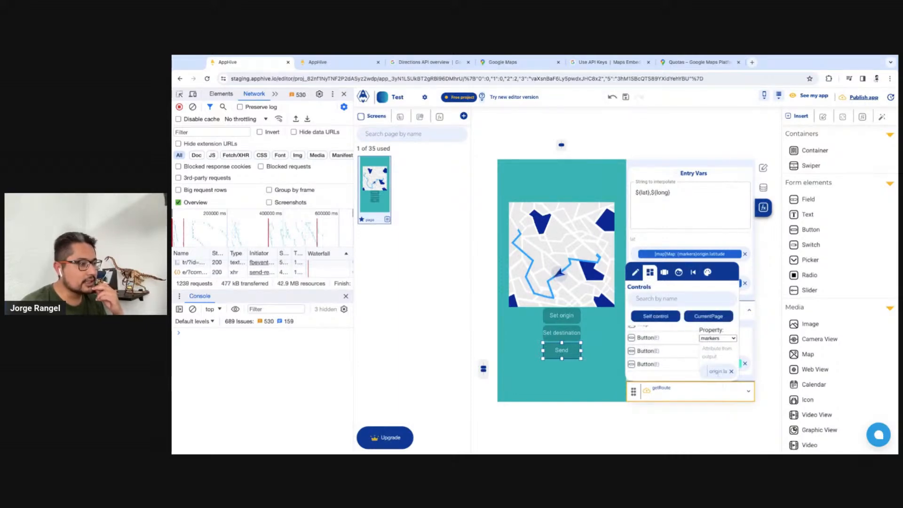
{"action": "left_click", "coordinate": [732, 377]}
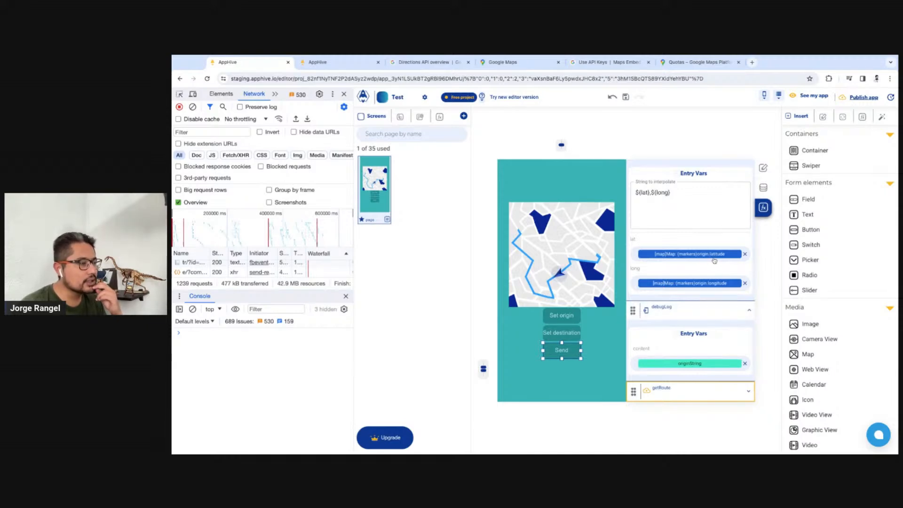
{"action": "left_click", "coordinate": [644, 196]}
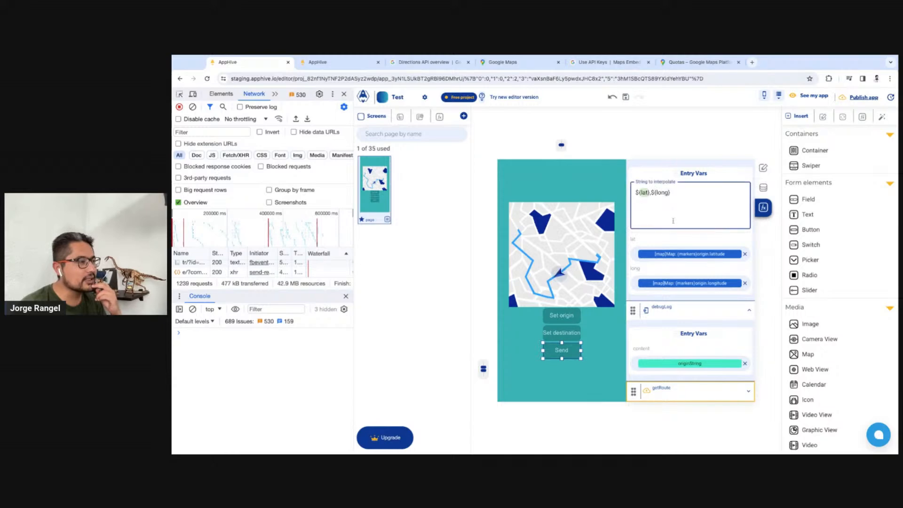
{"action": "left_click", "coordinate": [695, 282]}
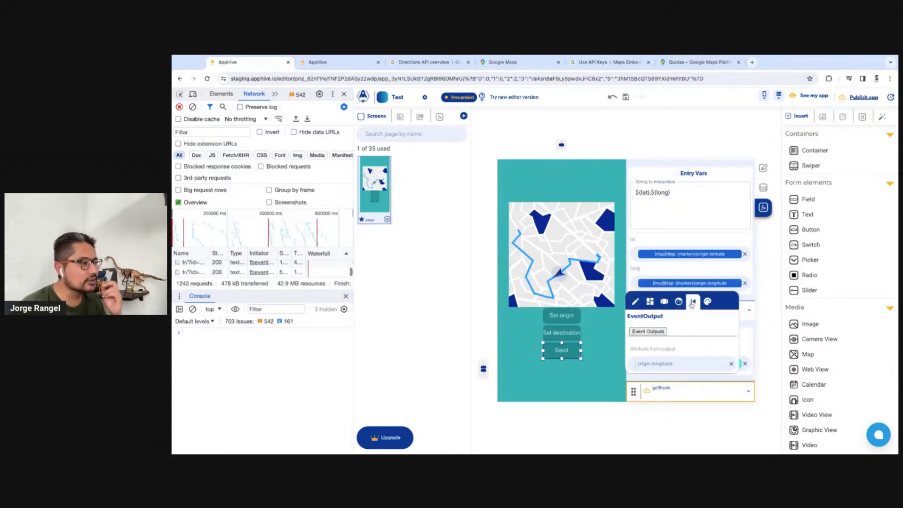
{"action": "left_click", "coordinate": [696, 254]}
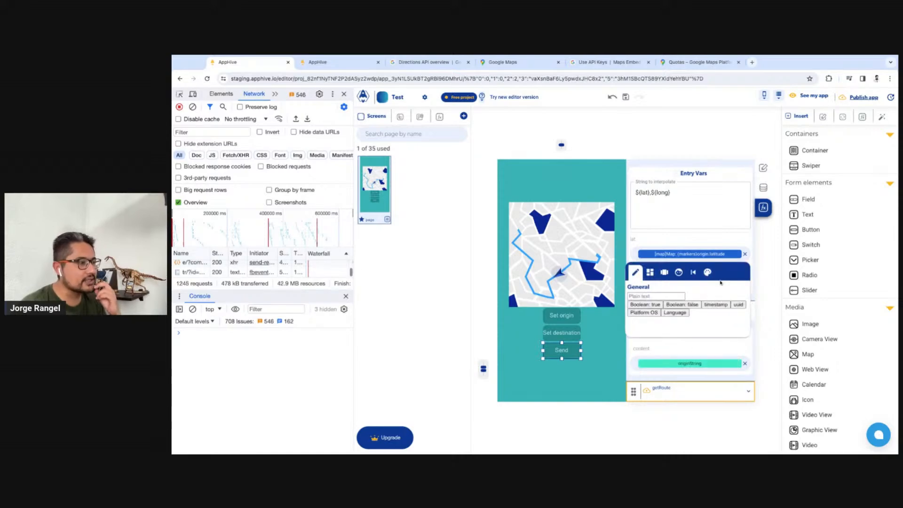
{"action": "left_click", "coordinate": [693, 273]}
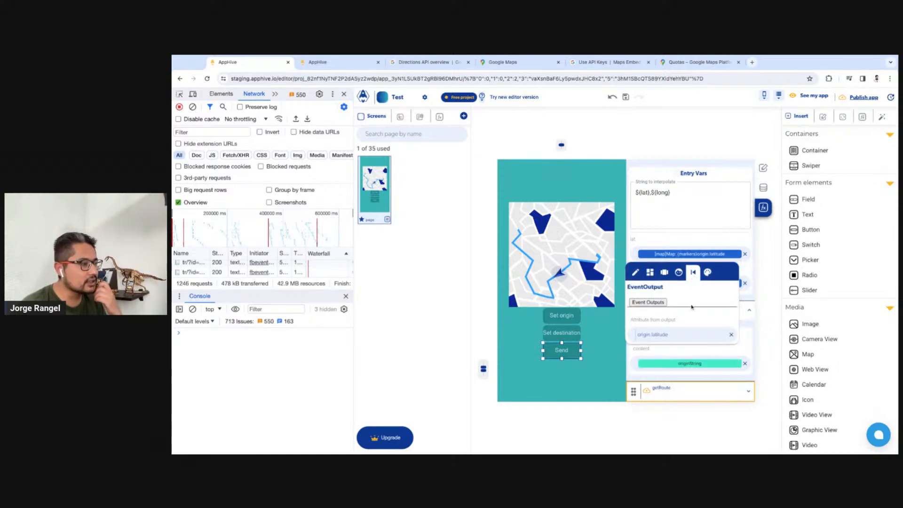
{"action": "left_click", "coordinate": [717, 241]}
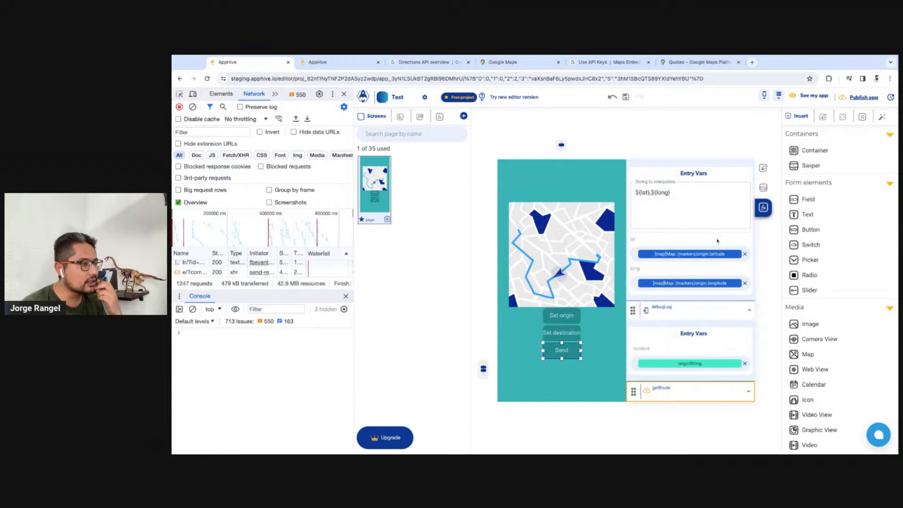
Add a codeCompute function to the Send button's onPress event and place it above stringInterpolation
{"action": "scroll", "coordinate": [673, 235], "scroll_direction": "up", "scroll_amount": 1}
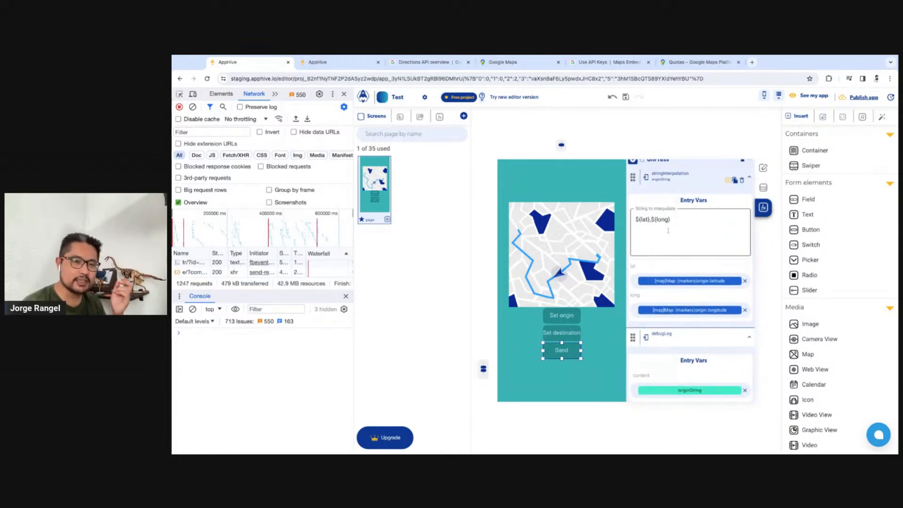
{"action": "scroll", "coordinate": [668, 230], "scroll_direction": "up", "scroll_amount": 1}
{"action": "left_click", "coordinate": [633, 188]}
{"action": "type", "text": "deb"}
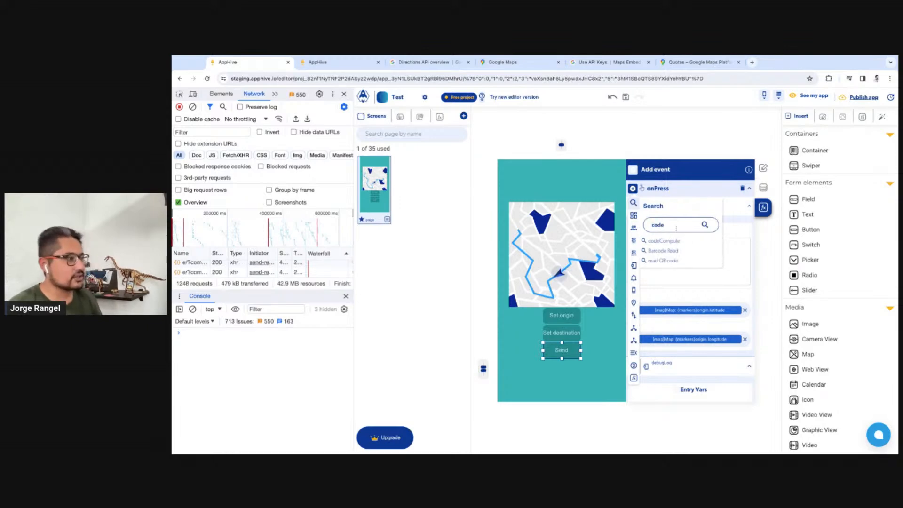
{"action": "left_click", "coordinate": [677, 242]}
{"action": "scroll", "coordinate": [677, 282], "scroll_direction": "down", "scroll_amount": 2}
{"action": "scroll", "coordinate": [636, 348], "scroll_direction": "down", "scroll_amount": 2}
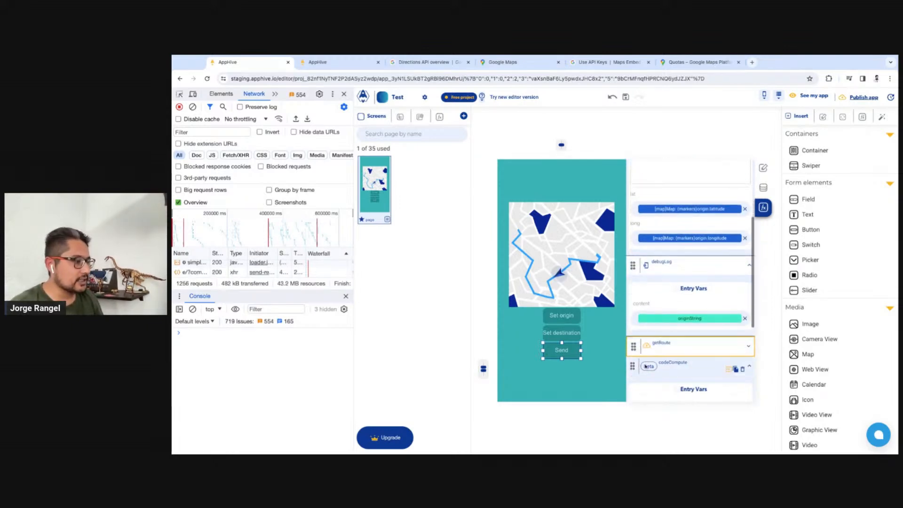
{"action": "left_click_drag", "start_coordinate": [634, 336], "coordinate": [695, 209]}
Name the codeCompute output computeStrings and bind its args to the Map control's markers property
{"action": "left_click", "coordinate": [691, 207]}
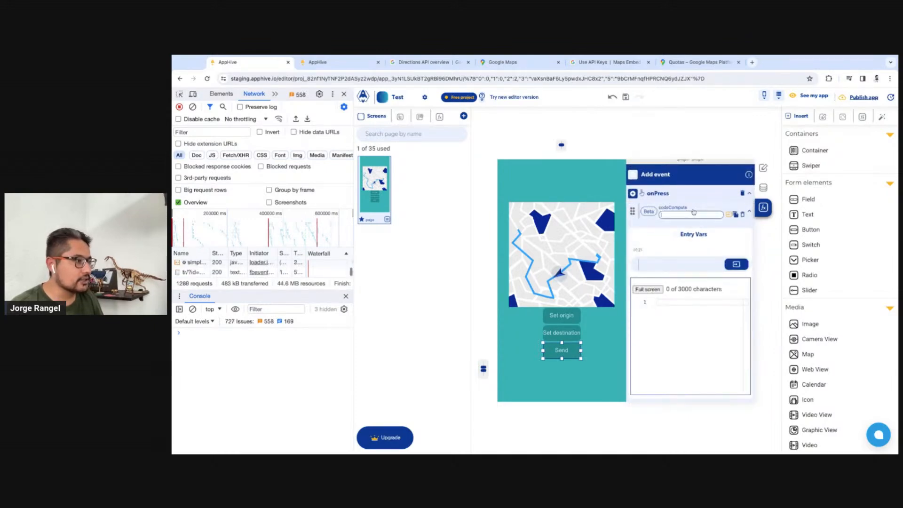
{"action": "type", "text": "jsonute"}
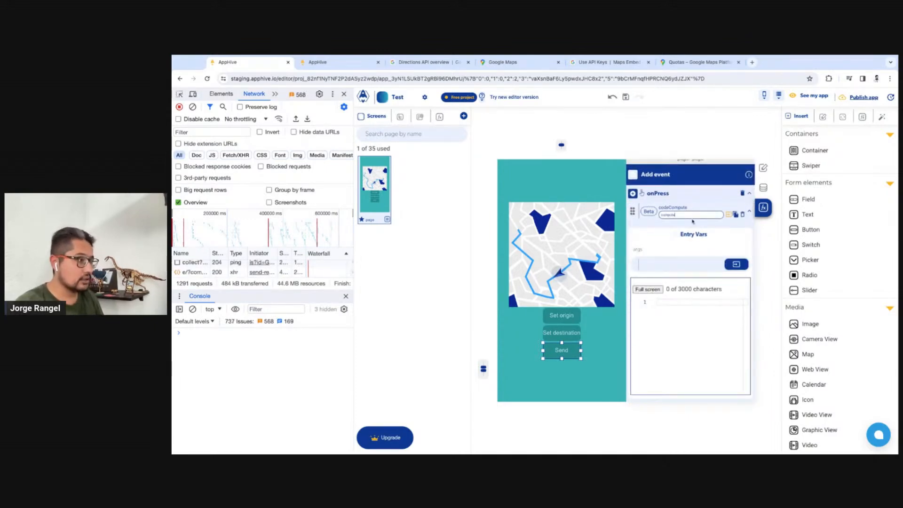
{"action": "type", "text": "Btn"}
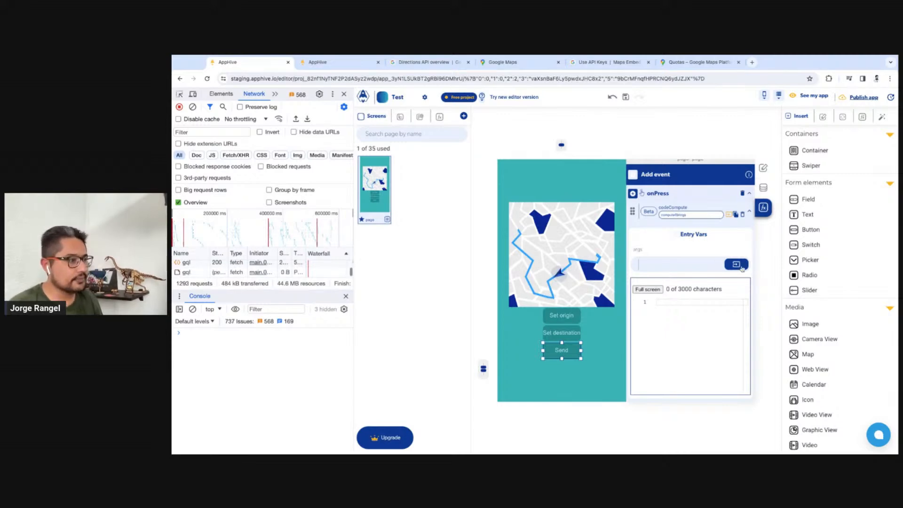
{"action": "left_click", "coordinate": [736, 264]}
{"action": "left_click", "coordinate": [661, 283]}
{"action": "left_click", "coordinate": [687, 342]}
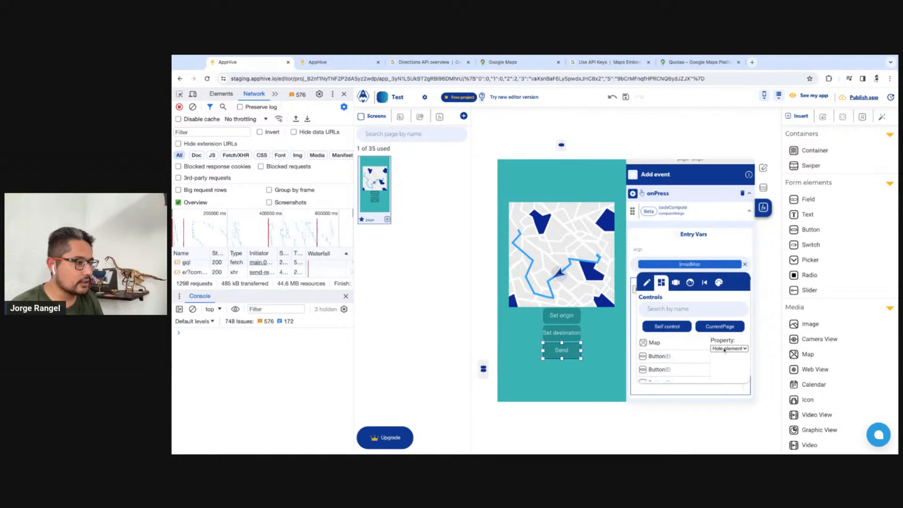
{"action": "left_click", "coordinate": [724, 349]}
Enter "return args" as the codeCompute function's code
{"action": "scroll", "coordinate": [673, 290], "scroll_direction": "down", "scroll_amount": 1}
{"action": "left_click", "coordinate": [673, 291]}
{"action": "type", "text": "retu"}
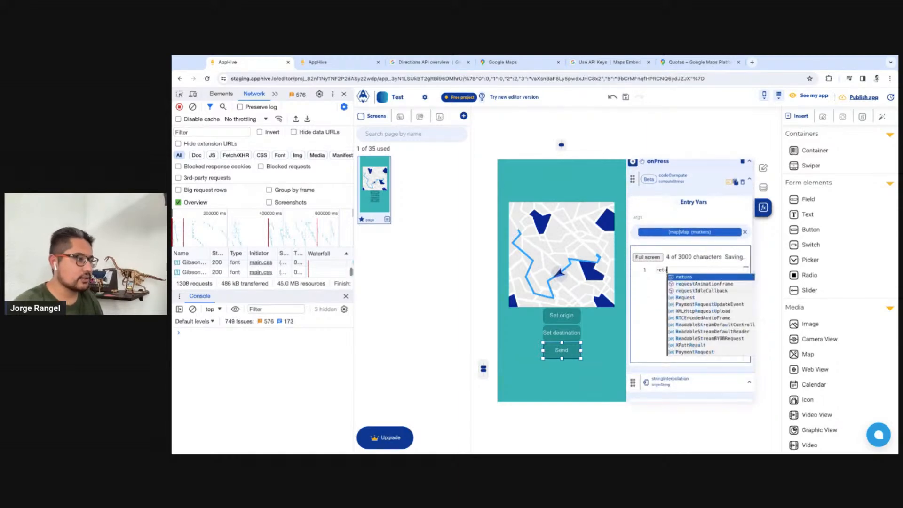
{"action": "type", "text": "rn args"}
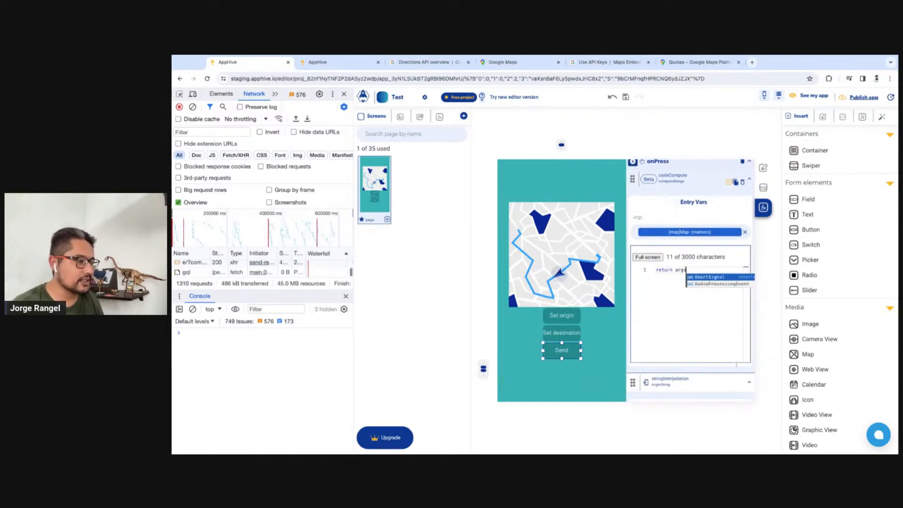
Remove the stringInterpolation function and set debugLog's content to the previous output computeStrings
{"action": "scroll", "coordinate": [706, 371], "scroll_direction": "down", "scroll_amount": 1}
{"action": "scroll", "coordinate": [706, 372], "scroll_direction": "down", "scroll_amount": 1}
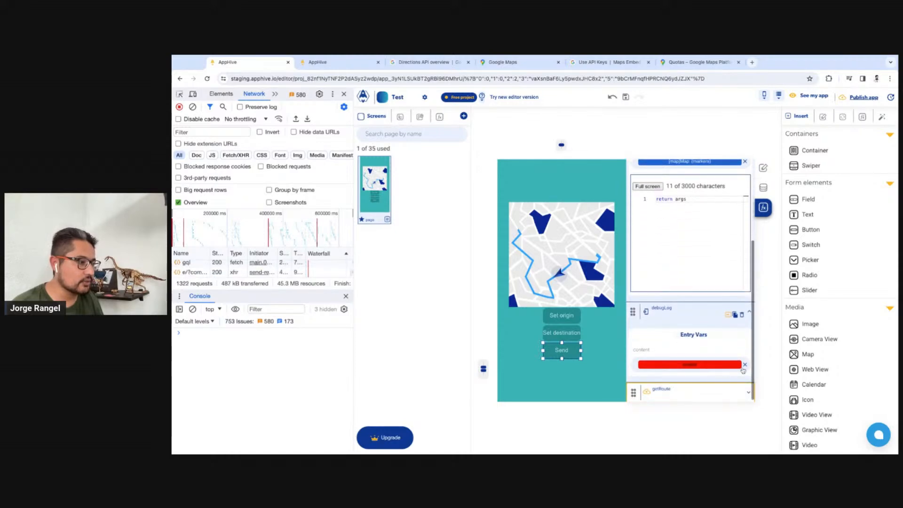
{"action": "left_click", "coordinate": [745, 365]}
{"action": "left_click", "coordinate": [737, 365]}
{"action": "left_click", "coordinate": [723, 384]}
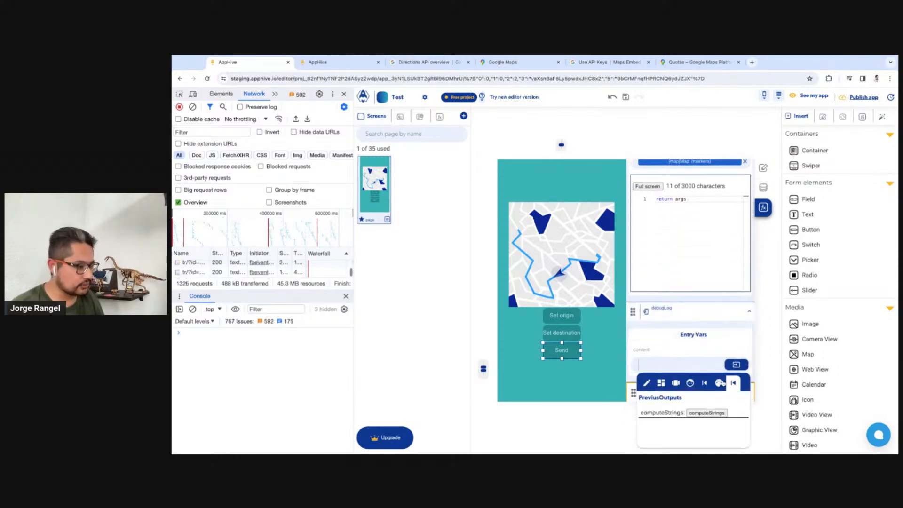
{"action": "left_click", "coordinate": [710, 413]}
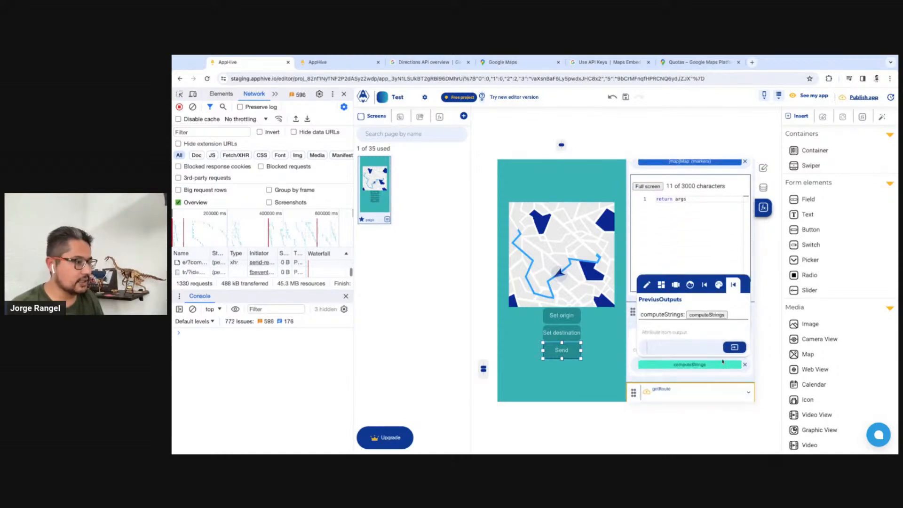
Test the reloaded preview with a destination east of the origin, send it, and inspect the logged origin and destination objects
{"action": "left_click", "coordinate": [357, 62]}
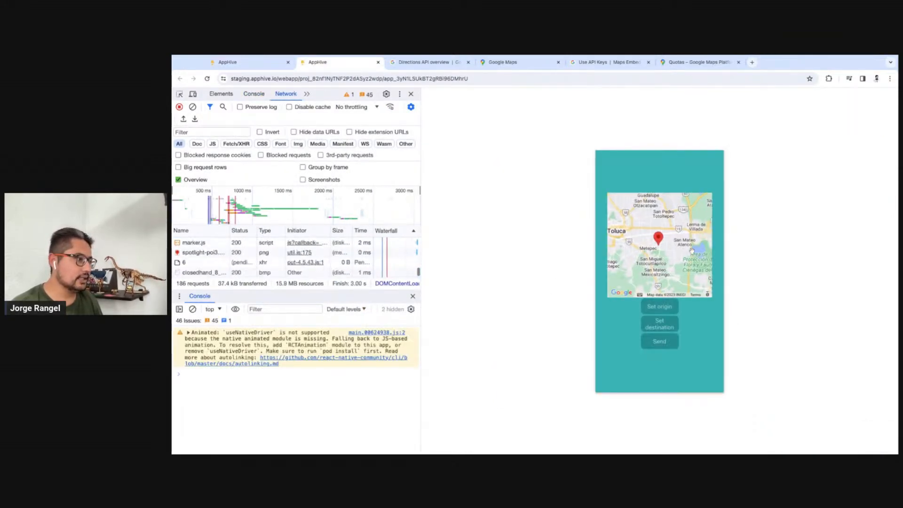
{"action": "left_click_drag", "start_coordinate": [691, 251], "coordinate": [666, 258]}
{"action": "left_click", "coordinate": [667, 330]}
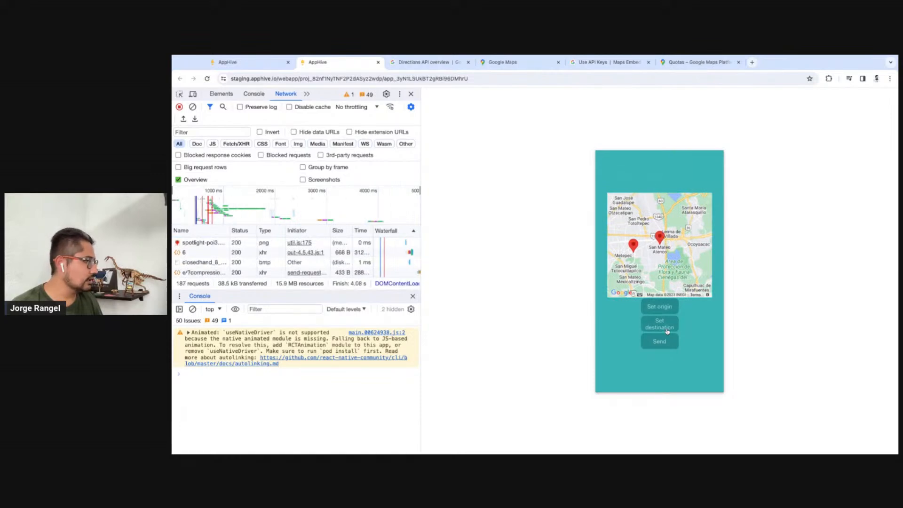
{"action": "left_click", "coordinate": [660, 341]}
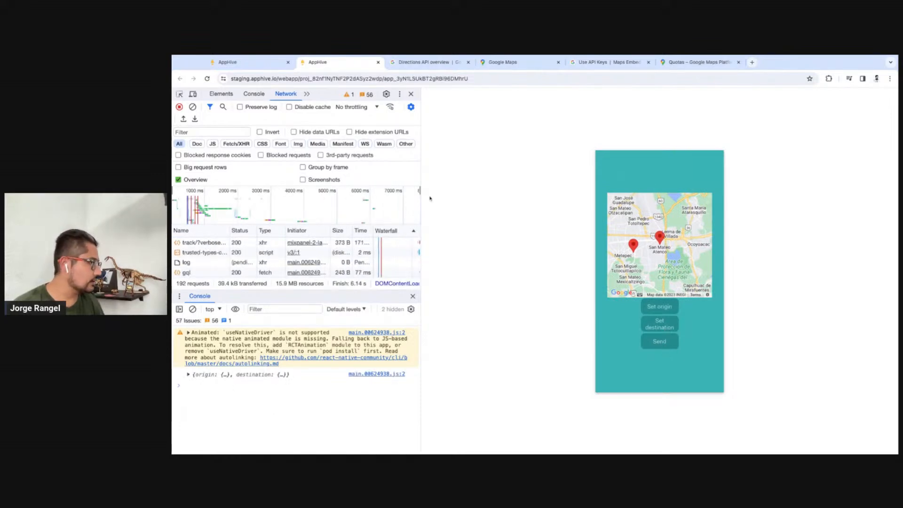
{"action": "left_click", "coordinate": [189, 374]}
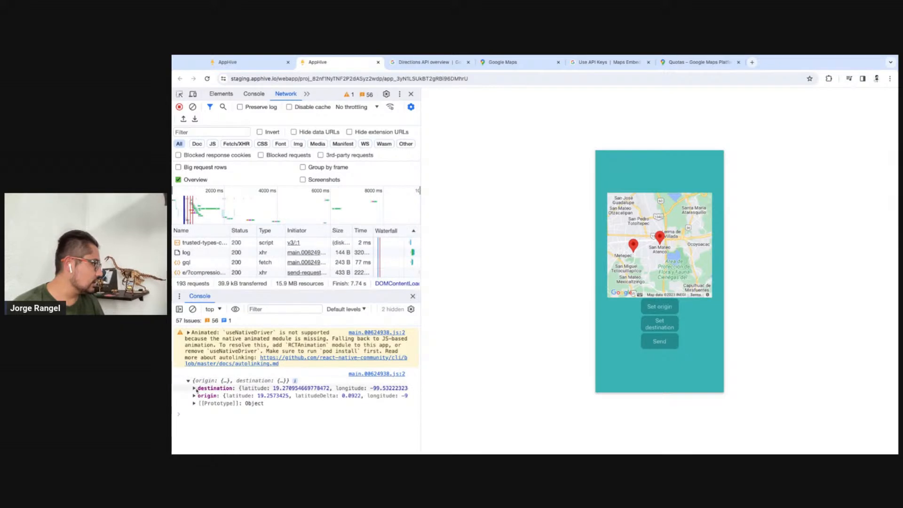
{"action": "left_click", "coordinate": [194, 396]}
{"action": "left_click", "coordinate": [193, 388]}
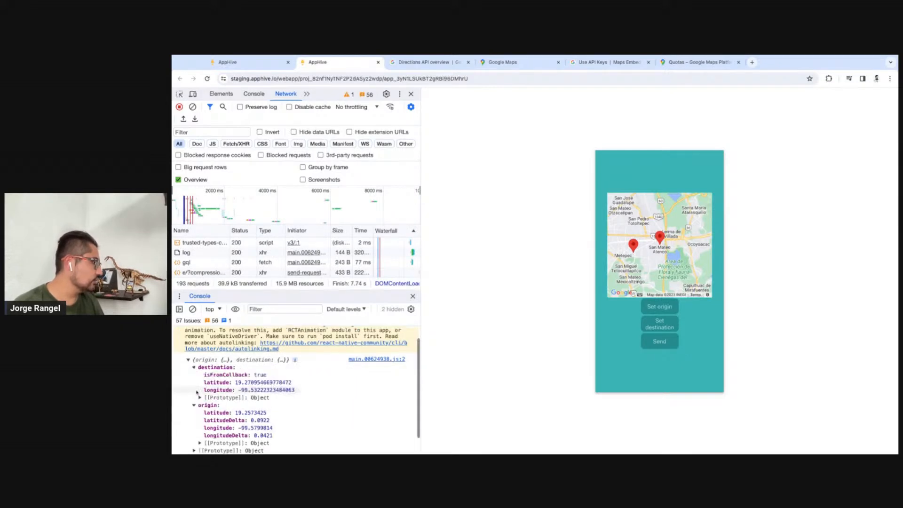
Rewrite the codeCompute function in the AppHive editor to return an object containing origin and destination keys
{"action": "left_click", "coordinate": [235, 62]}
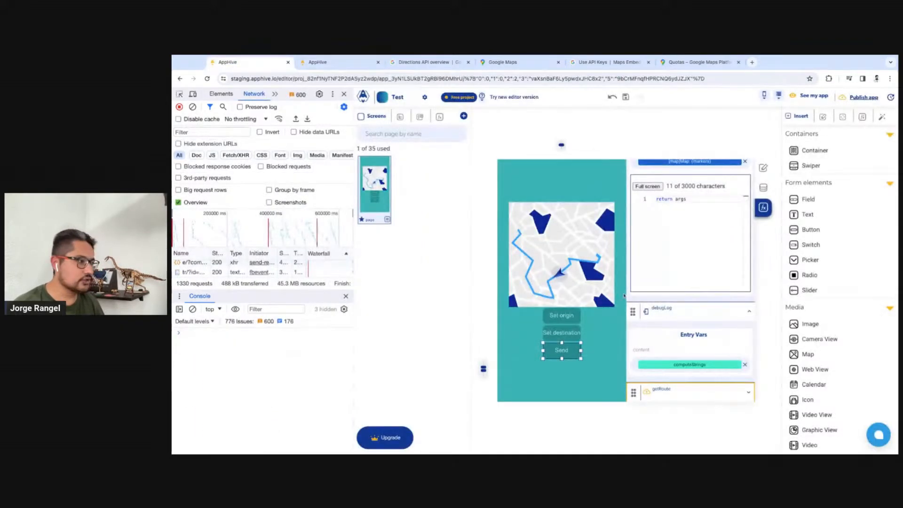
{"action": "type", "text": "{"}
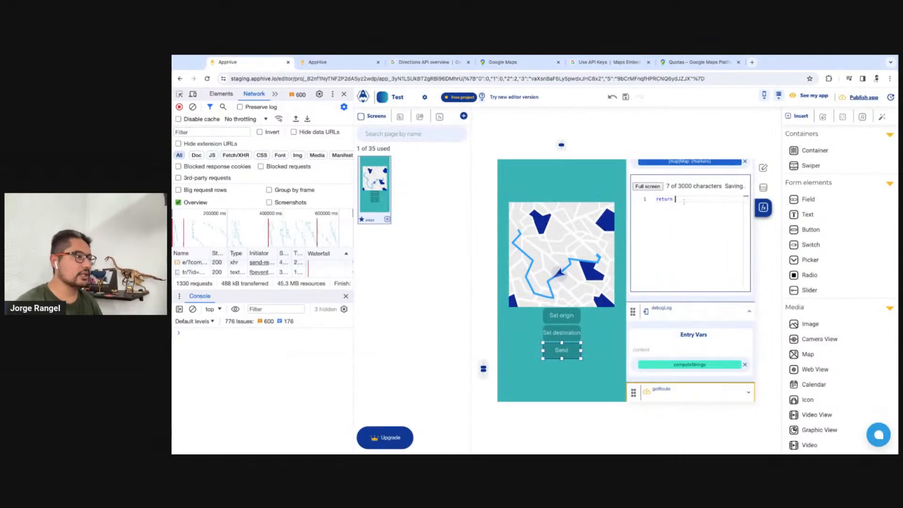
{"action": "key", "text": "Return"}
{"action": "type", "text": "origin,"}
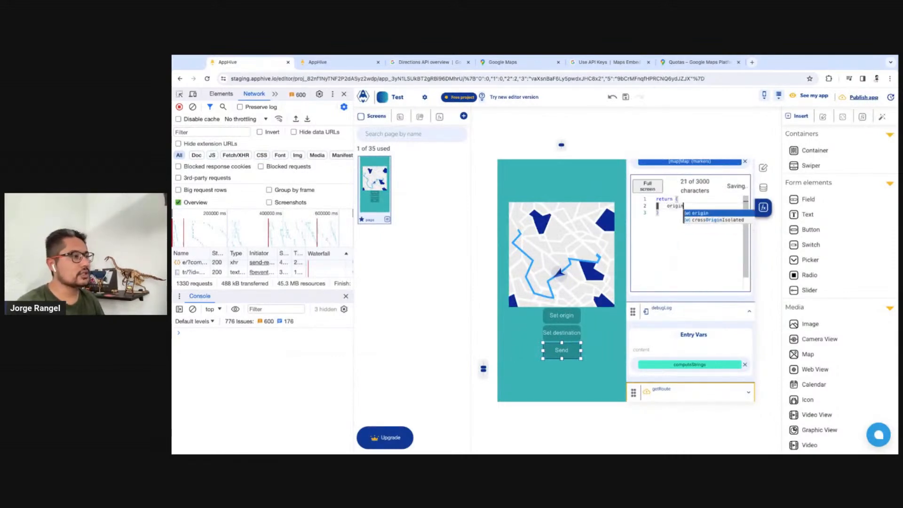
{"action": "key", "text": "Return"}
{"action": "type", "text": "destination,"}
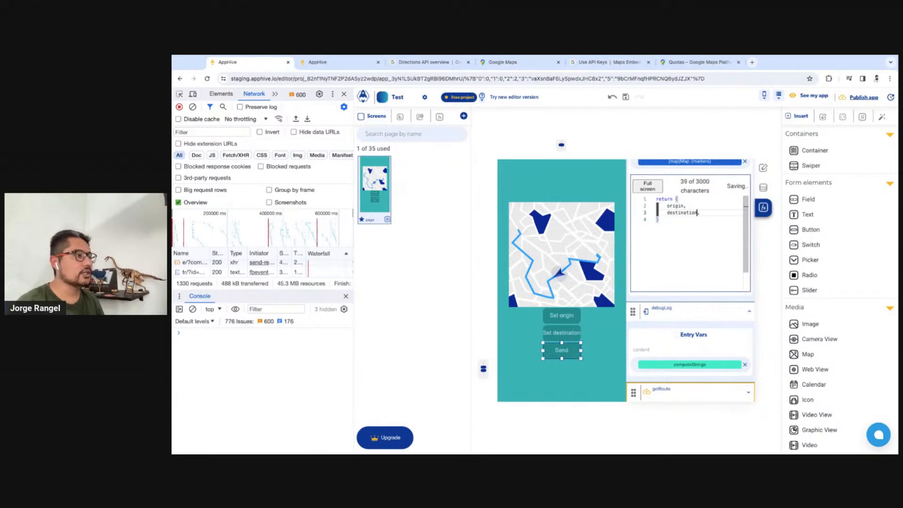
{"action": "key", "text": "Up"}
{"action": "key", "text": "Left"}
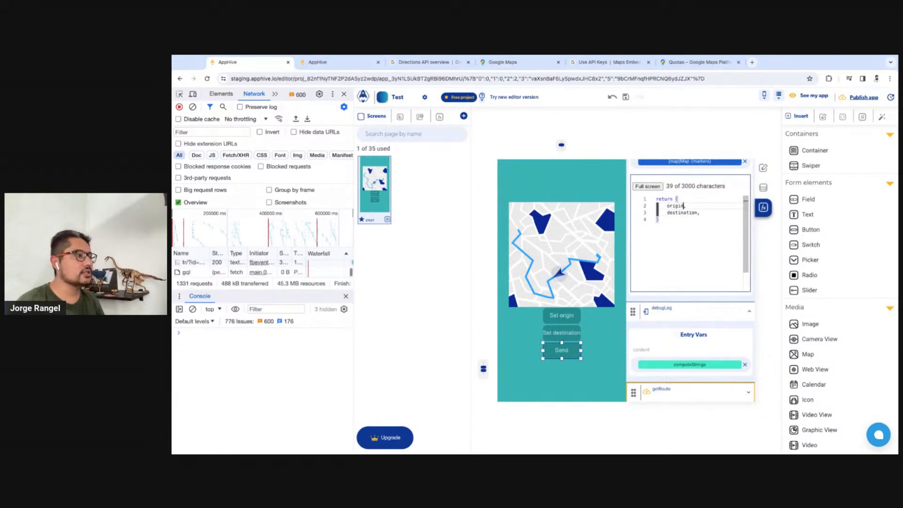
Set the returned origin value to args.markers.origin, matching the key name in the preview's logged object
{"action": "type", "text": ": args"}
{"action": "type", "text": ".mar"}
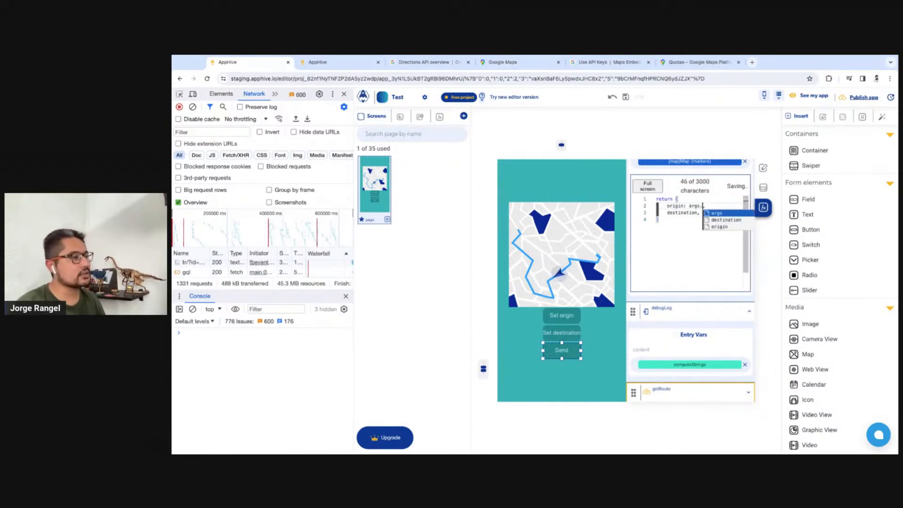
{"action": "type", "text": "kers."}
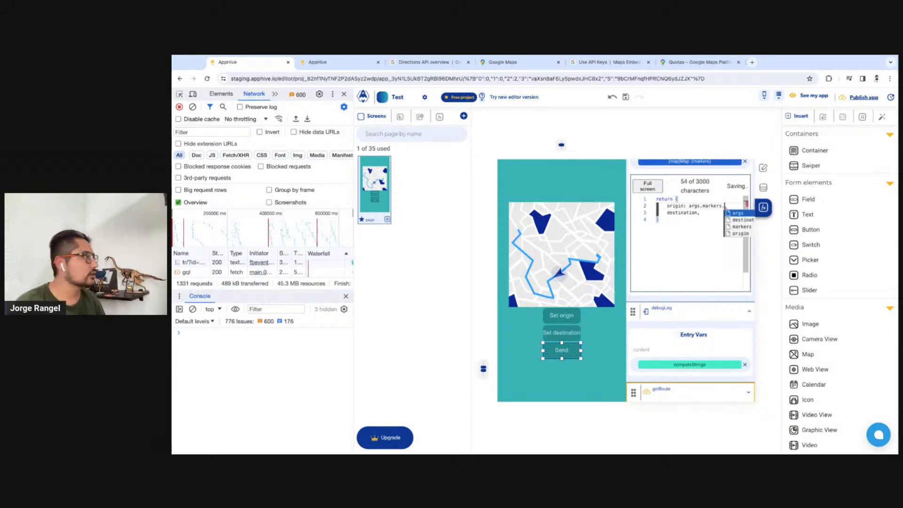
{"action": "left_click", "coordinate": [329, 62]}
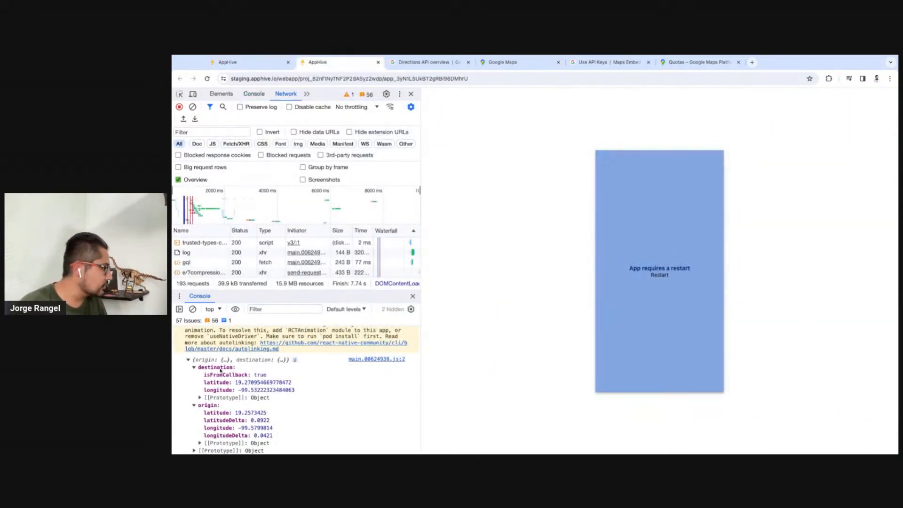
{"action": "left_click", "coordinate": [213, 405]}
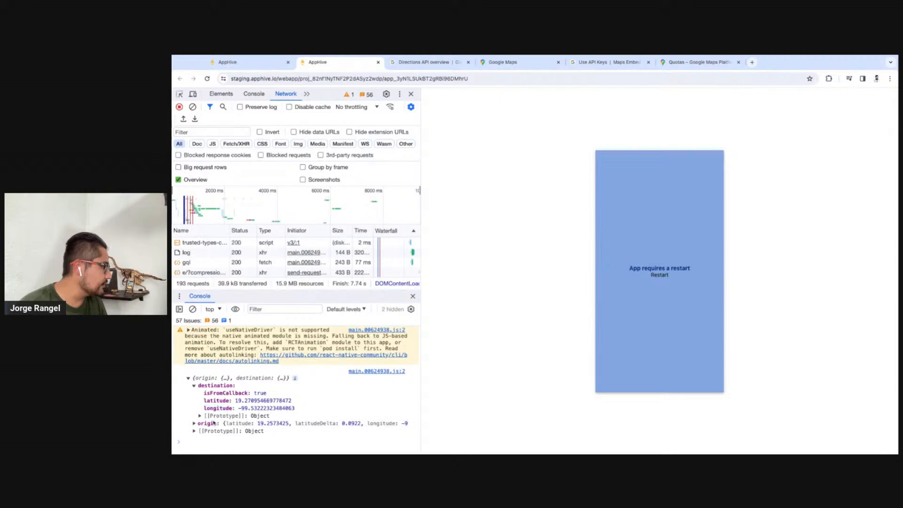
{"action": "left_click", "coordinate": [213, 423]}
{"action": "left_click", "coordinate": [208, 407]}
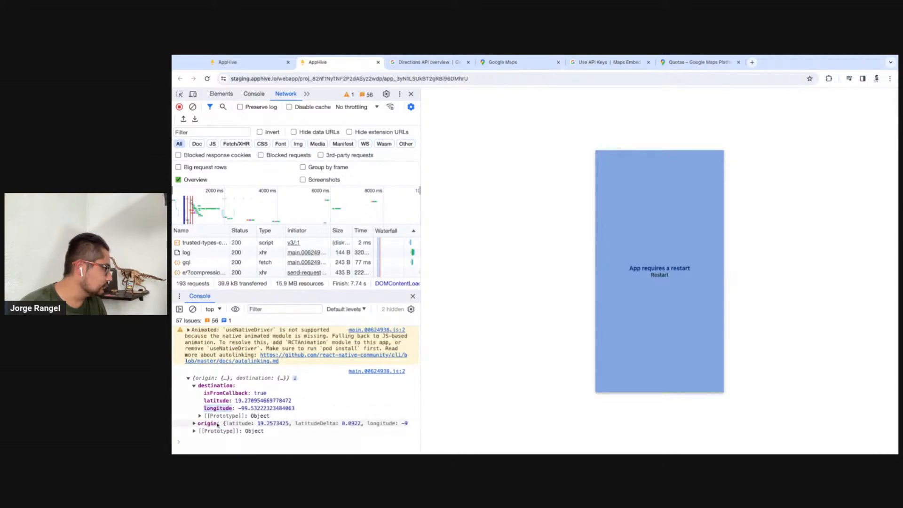
{"action": "left_click", "coordinate": [264, 62]}
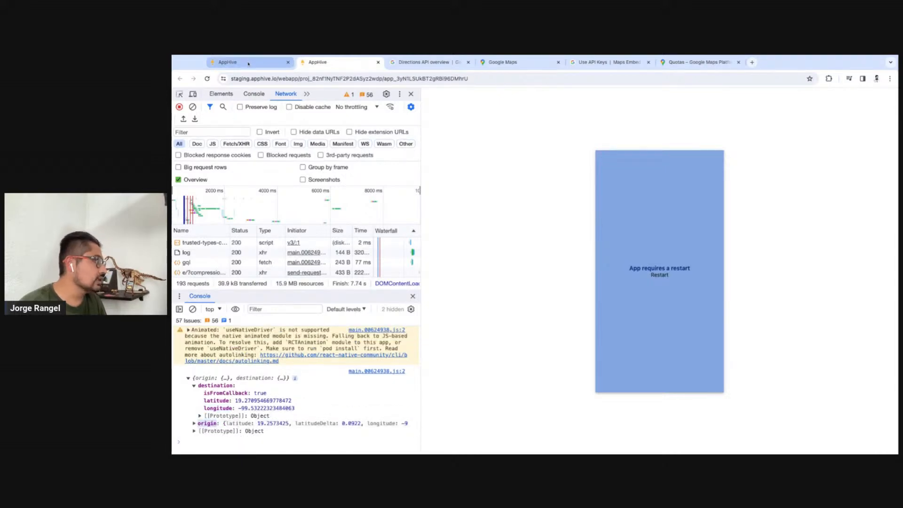
{"action": "type", "text": "origin."}
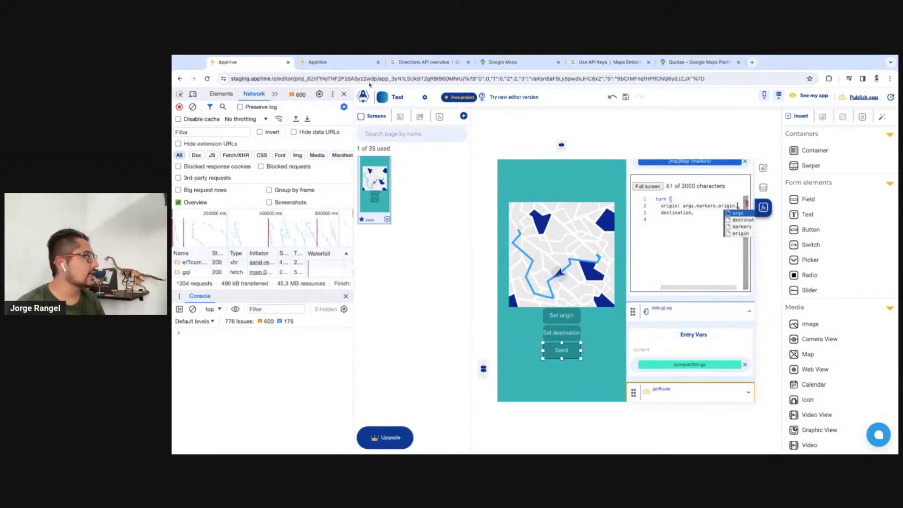
Extend the returned origin value to args.markers.origin.latitude, copying the latitude key from the logged origin object
{"action": "left_click", "coordinate": [348, 63]}
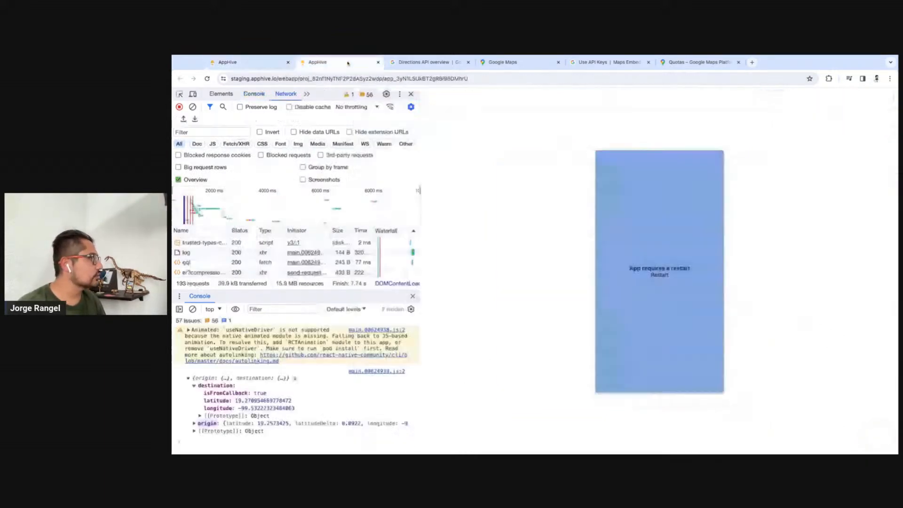
{"action": "left_click", "coordinate": [194, 423]}
{"action": "left_click_drag", "start_coordinate": [207, 413], "coordinate": [231, 413]}
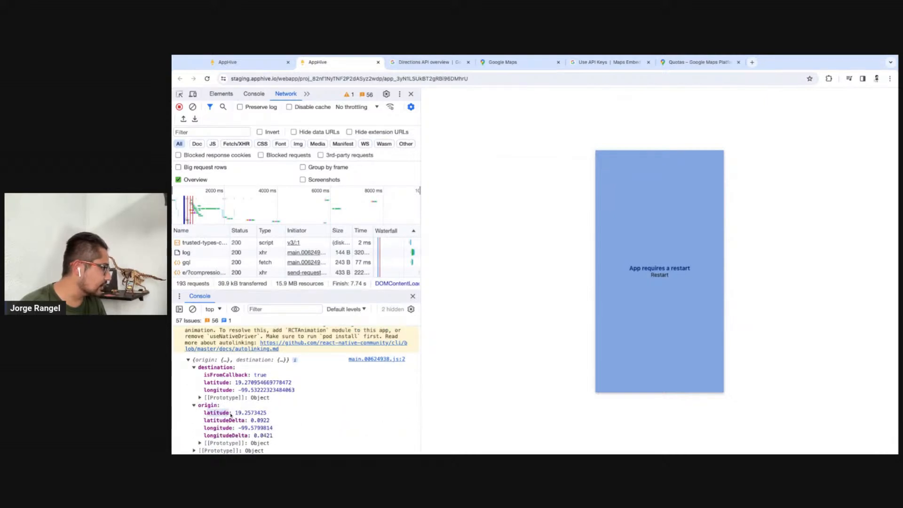
{"action": "left_click", "coordinate": [258, 64]}
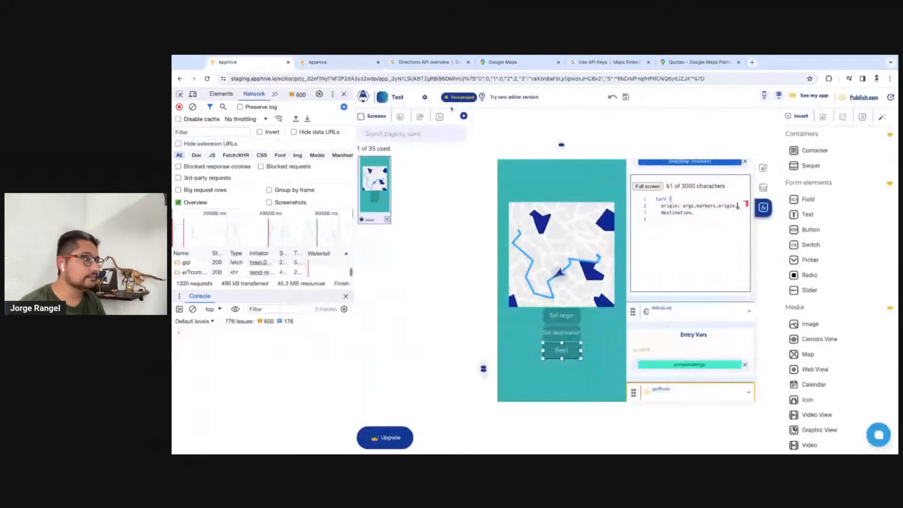
{"action": "type", "text": "latitude"}
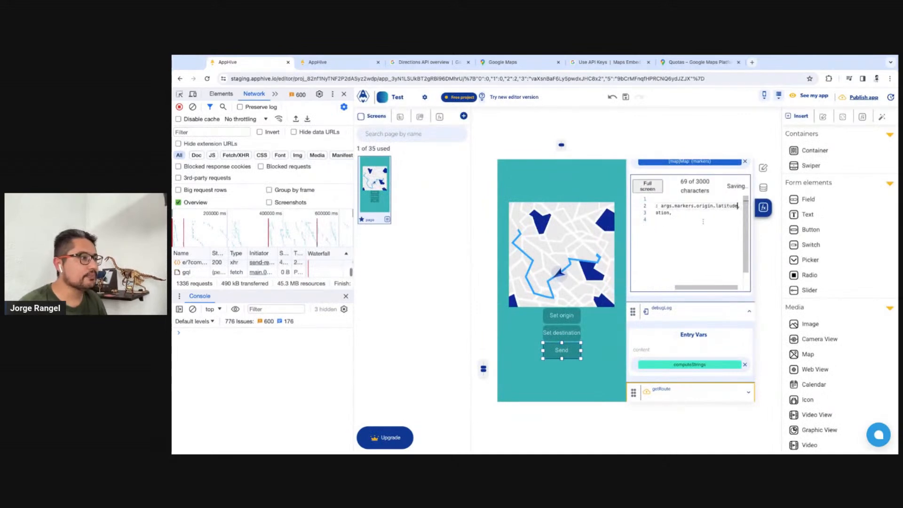
{"action": "key", "text": "BackSpace"}
Set the returned destination value to args.markers.destination.latitude by reusing the origin expression and the logged destination key
{"action": "left_click_drag", "start_coordinate": [732, 209], "coordinate": [714, 206]}
{"action": "left_click", "coordinate": [716, 214]}
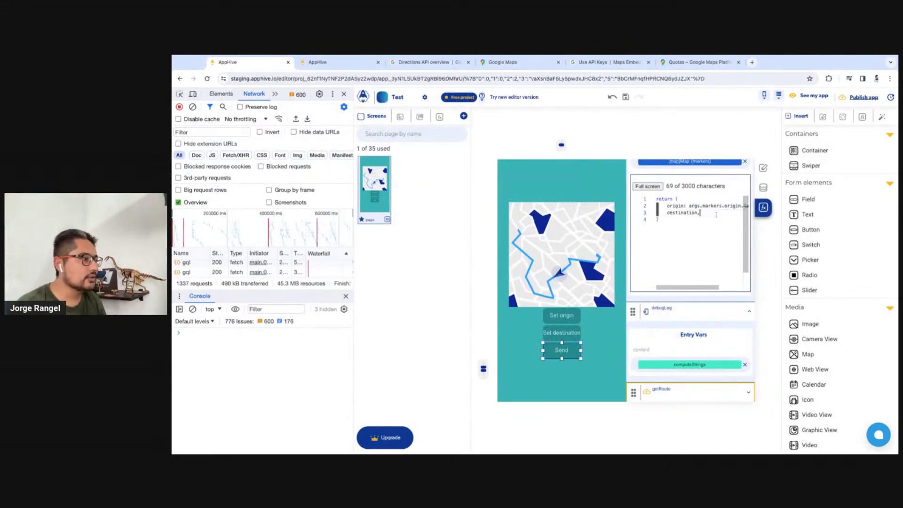
{"action": "type", "text": ":"}
{"action": "type", "text": "args.markers.origin.latitude,"}
{"action": "key", "text": "BackSpace"}
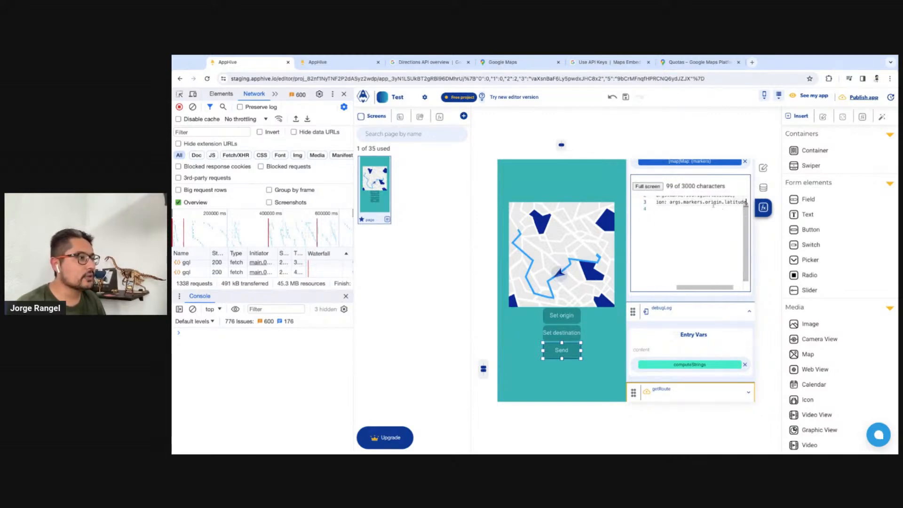
{"action": "left_click", "coordinate": [333, 63]}
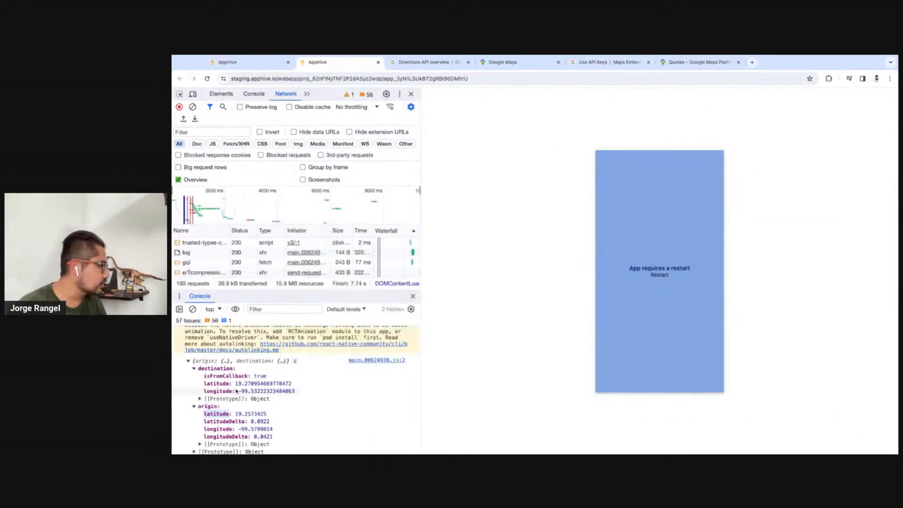
{"action": "left_click", "coordinate": [220, 369]}
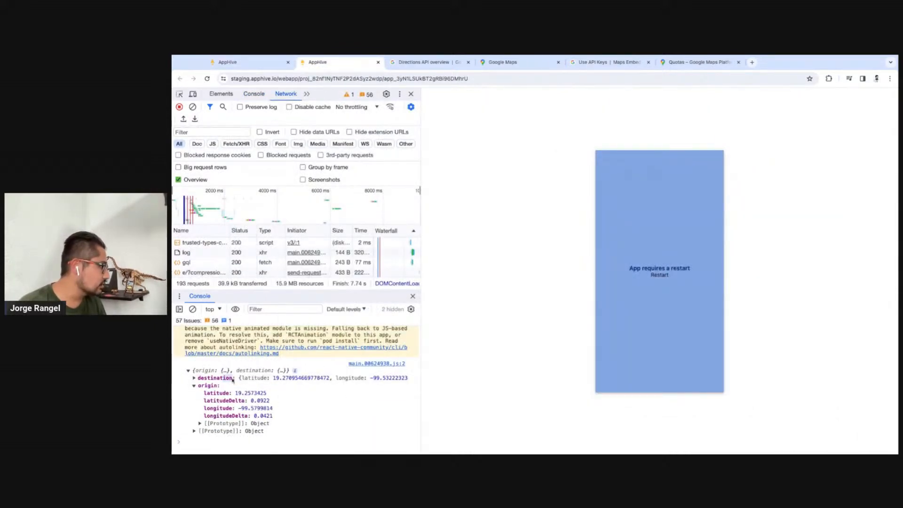
{"action": "left_click", "coordinate": [276, 64]}
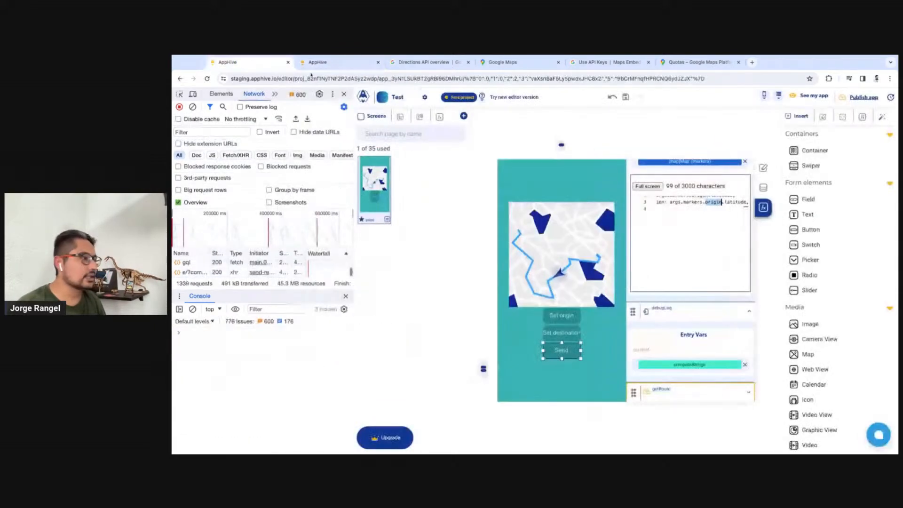
{"action": "type", "text": "destination"}
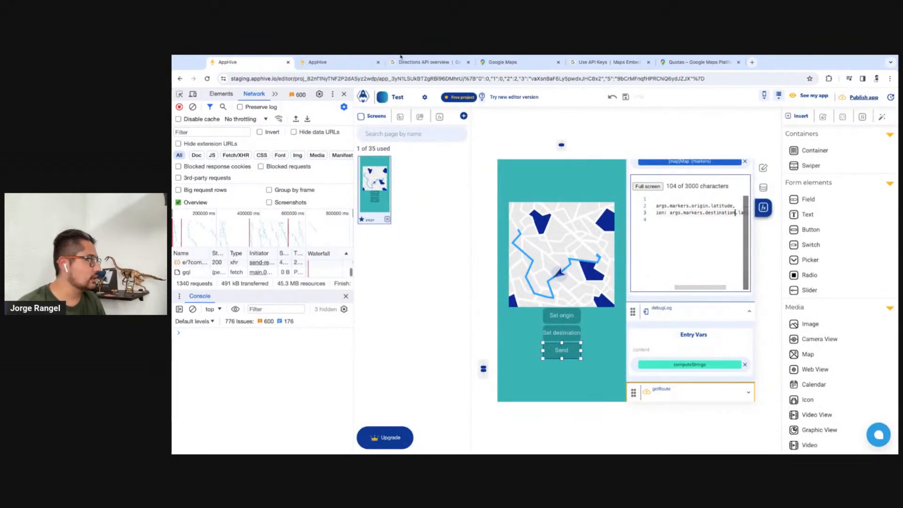
Restart the app preview, clear the console, set an origin east of Toluca and a destination southwest of that origin, and send them
{"action": "left_click", "coordinate": [334, 62]}
{"action": "left_click", "coordinate": [659, 275]}
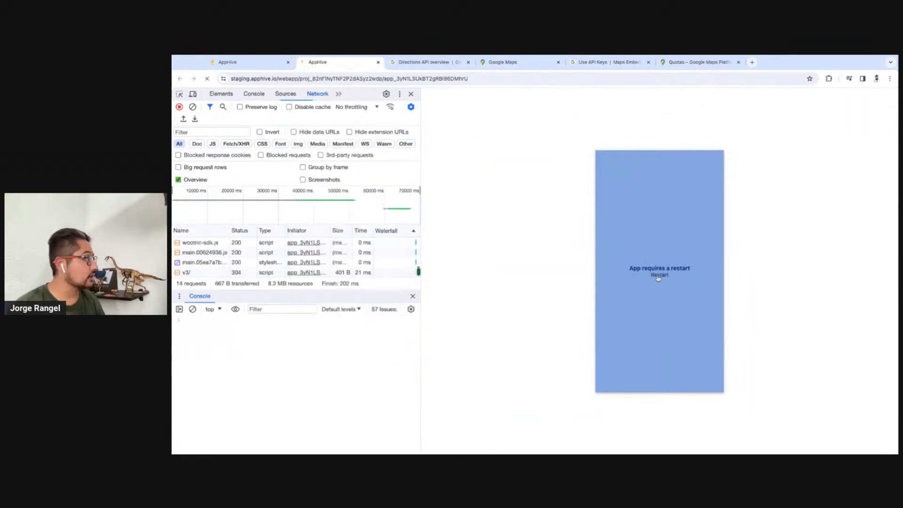
{"action": "left_click", "coordinate": [193, 309]}
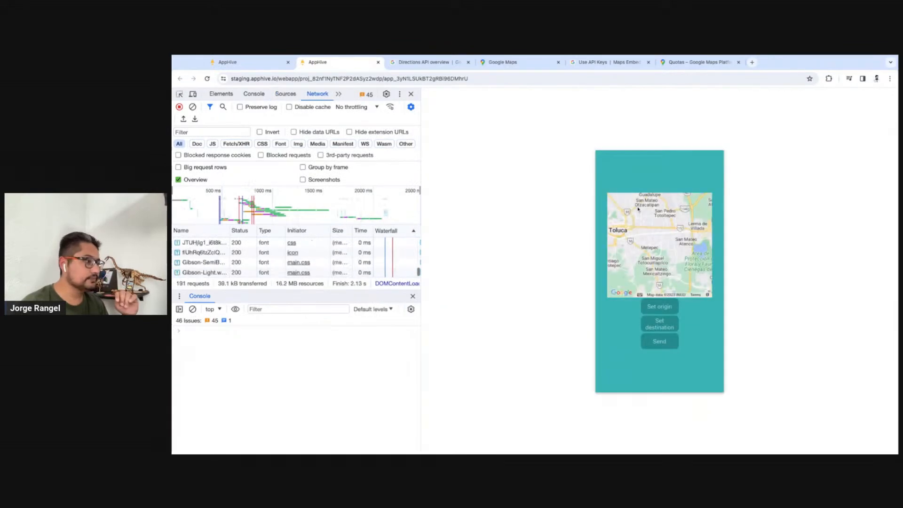
{"action": "mouse_move", "coordinate": [673, 286]}
{"action": "left_mouse_down"}
{"action": "mouse_move", "coordinate": [664, 266]}
{"action": "mouse_move", "coordinate": [676, 276]}
{"action": "left_mouse_up"}
{"action": "left_click", "coordinate": [671, 324]}
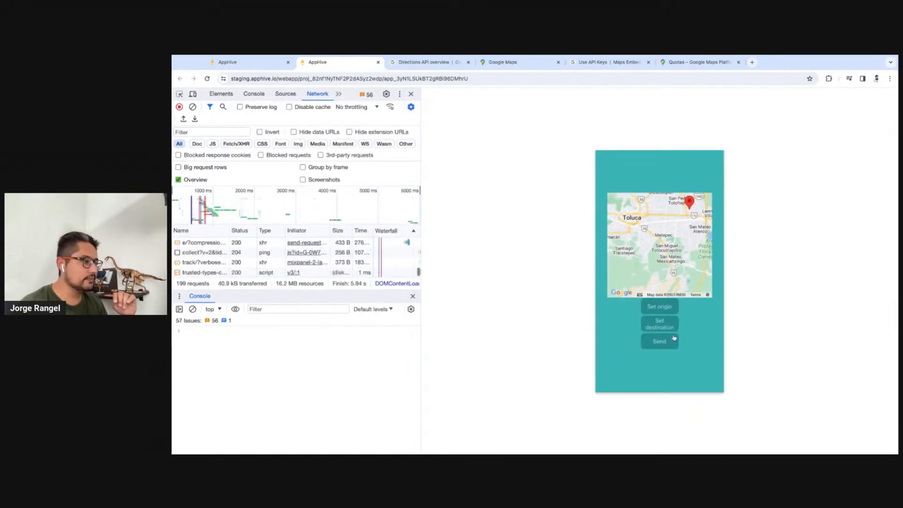
{"action": "left_click", "coordinate": [659, 324]}
{"action": "left_click", "coordinate": [661, 341]}
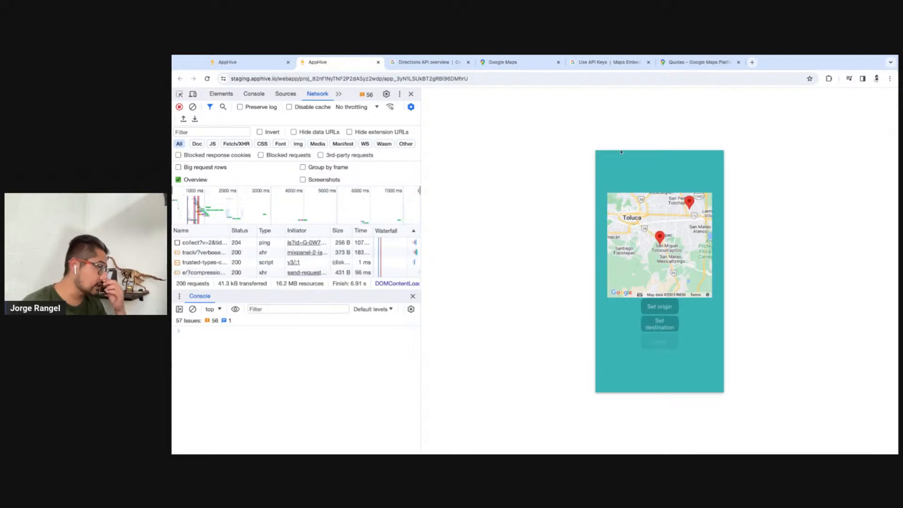
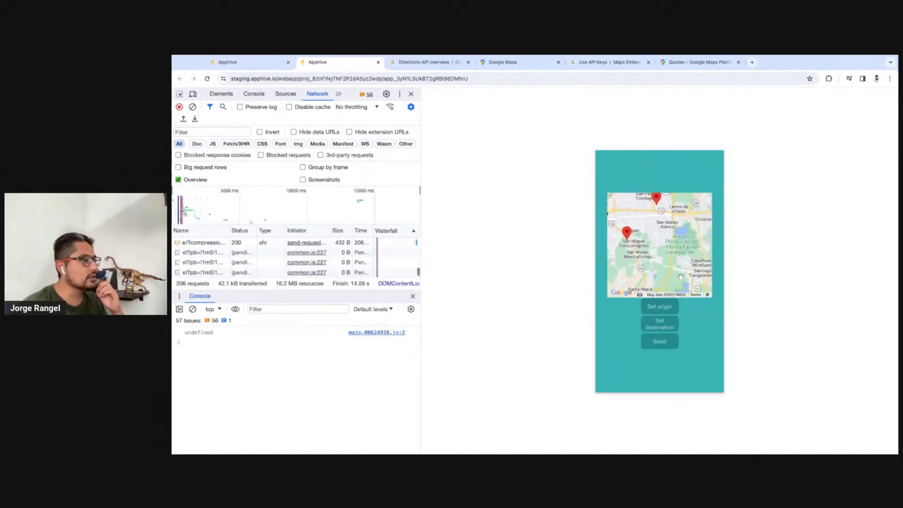
Resend the markers and remove the markers key from both returned expressions, leaving args.origin.latitude and args.destination.latitude
{"action": "left_click", "coordinate": [660, 345]}
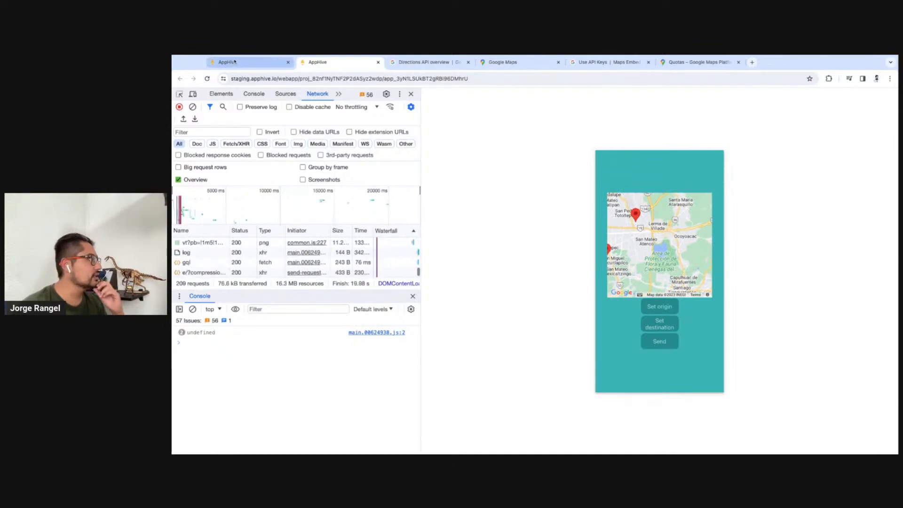
{"action": "left_click", "coordinate": [258, 63]}
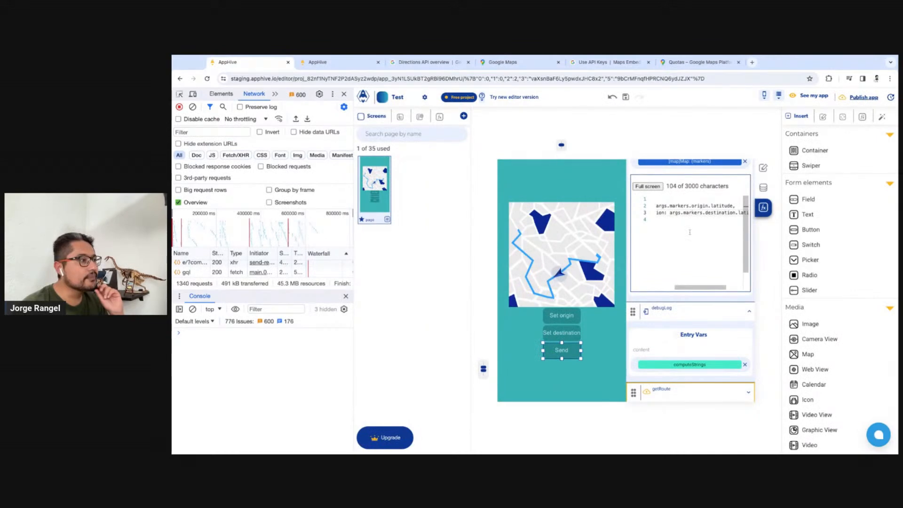
{"action": "scroll", "coordinate": [690, 231], "scroll_direction": "left", "scroll_amount": 1}
{"action": "scroll", "coordinate": [690, 232], "scroll_direction": "right", "scroll_amount": 1}
{"action": "scroll", "coordinate": [690, 231], "scroll_direction": "left", "scroll_amount": 1}
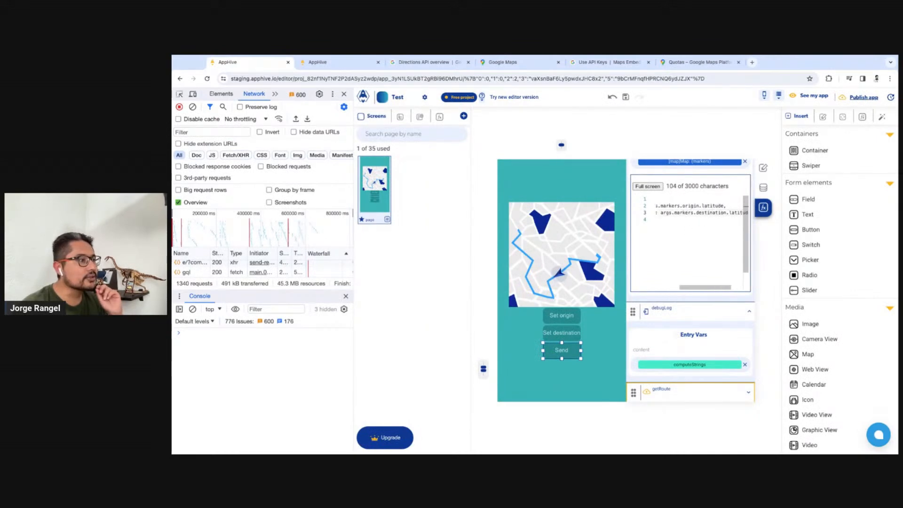
{"action": "scroll", "coordinate": [690, 232], "scroll_direction": "right", "scroll_amount": 2}
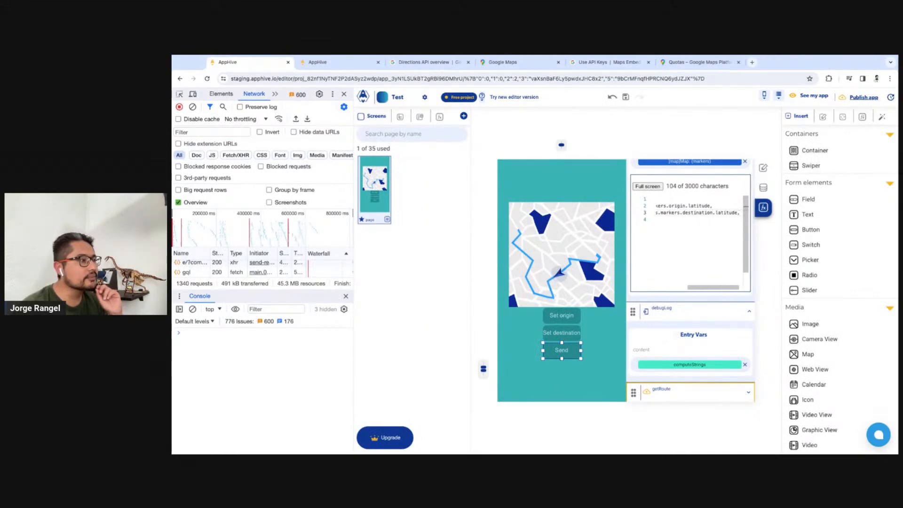
{"action": "scroll", "coordinate": [690, 231], "scroll_direction": "left", "scroll_amount": 3}
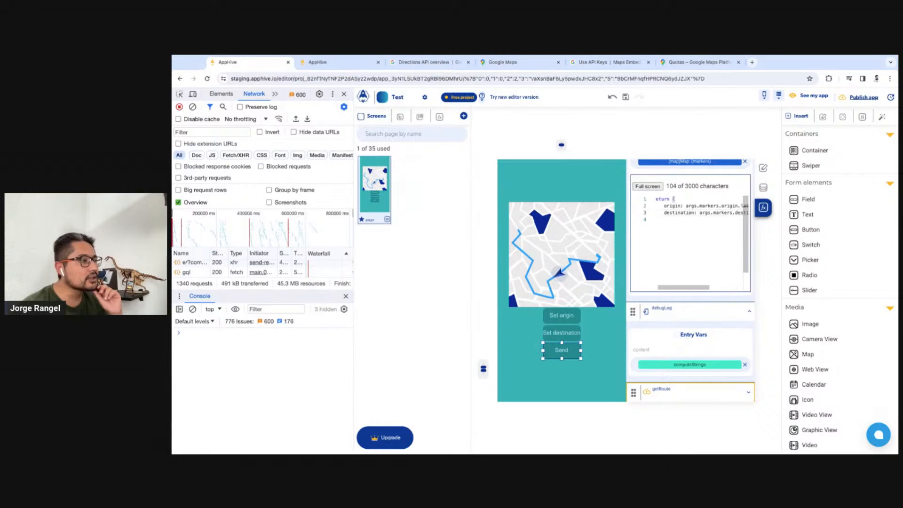
{"action": "scroll", "coordinate": [689, 232], "scroll_direction": "right", "scroll_amount": 3}
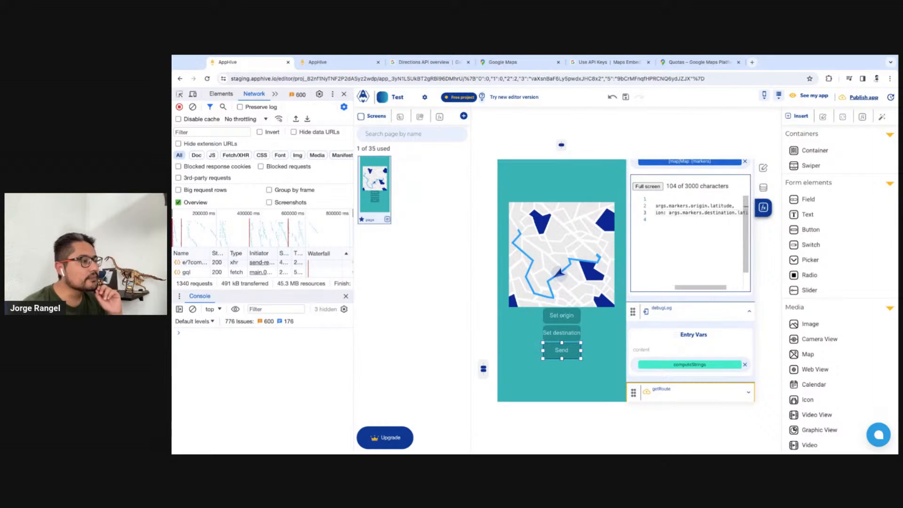
{"action": "scroll", "coordinate": [698, 240], "scroll_direction": "left", "scroll_amount": 3}
{"action": "scroll", "coordinate": [687, 217], "scroll_direction": "up", "scroll_amount": 1}
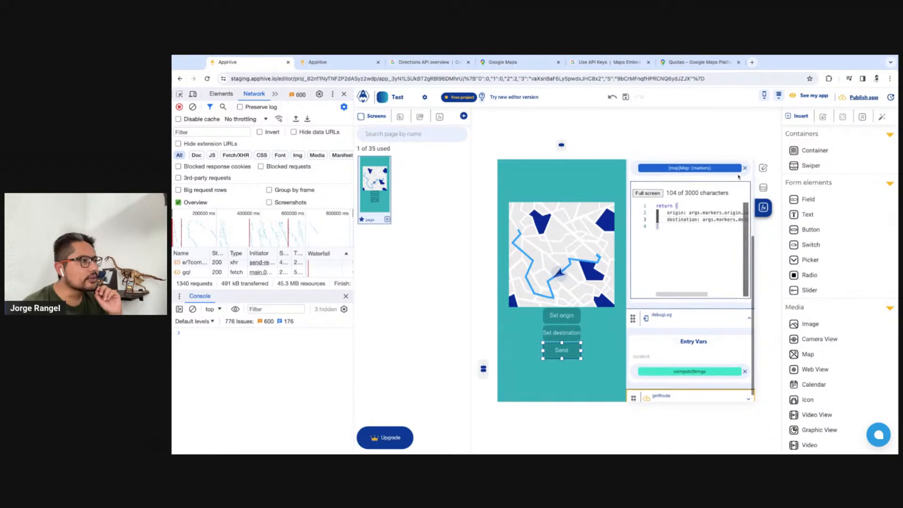
{"action": "double_click", "coordinate": [712, 228]}
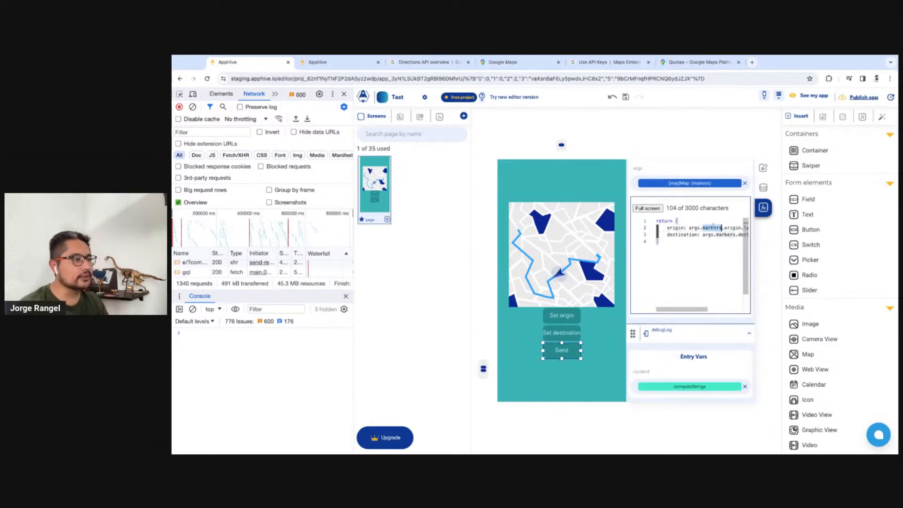
{"action": "key", "text": "BackSpace"}
{"action": "key", "text": "BackSpace"}
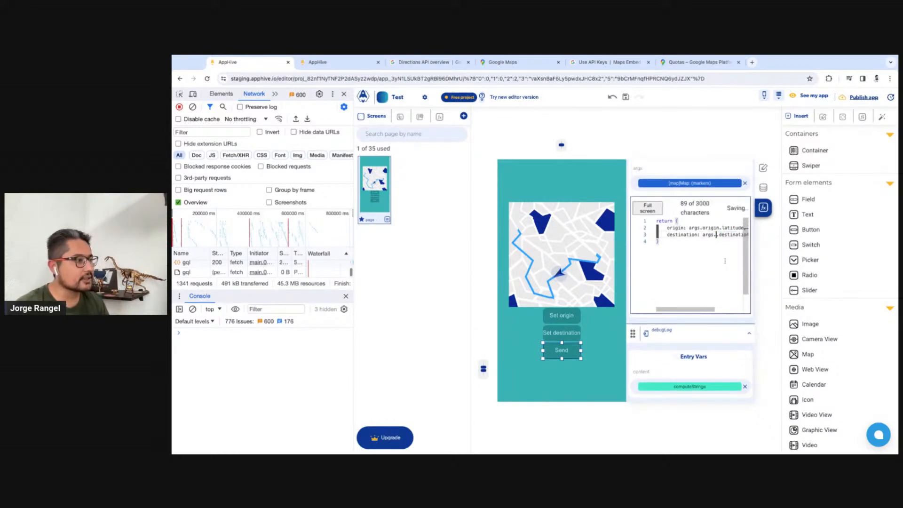
Restart the preview with a cleared console, send an origin east of Toluca and a destination near Xonacatlán, and expand the logged object
{"action": "left_click", "coordinate": [340, 65]}
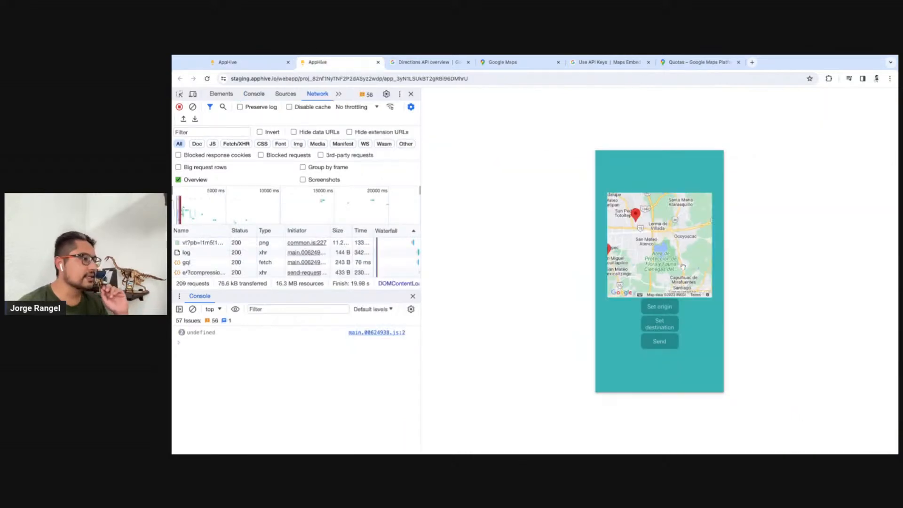
{"action": "left_click", "coordinate": [660, 276]}
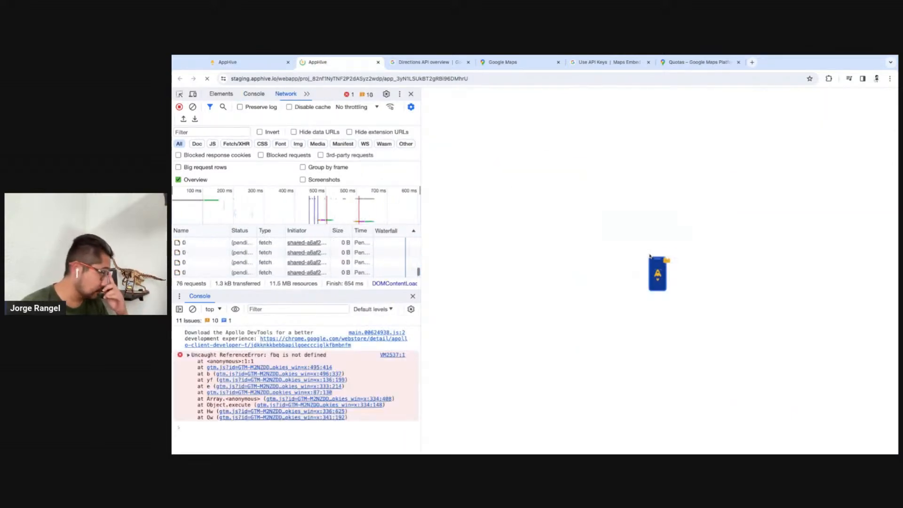
{"action": "left_click", "coordinate": [193, 309]}
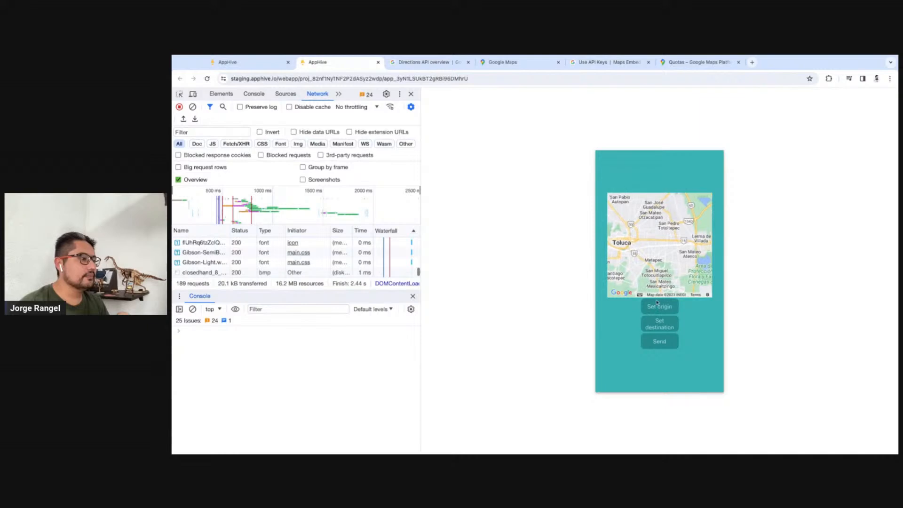
{"action": "left_click", "coordinate": [660, 323]}
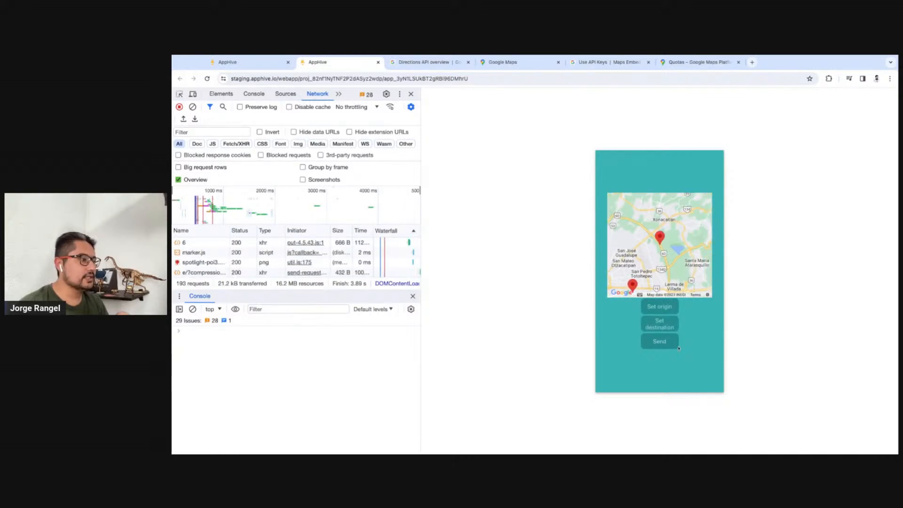
{"action": "left_click", "coordinate": [668, 347]}
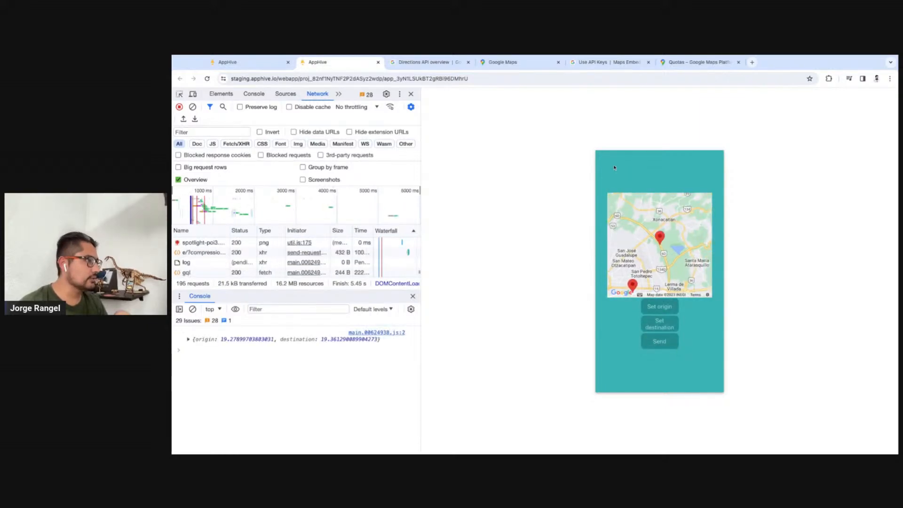
{"action": "left_click", "coordinate": [188, 339]}
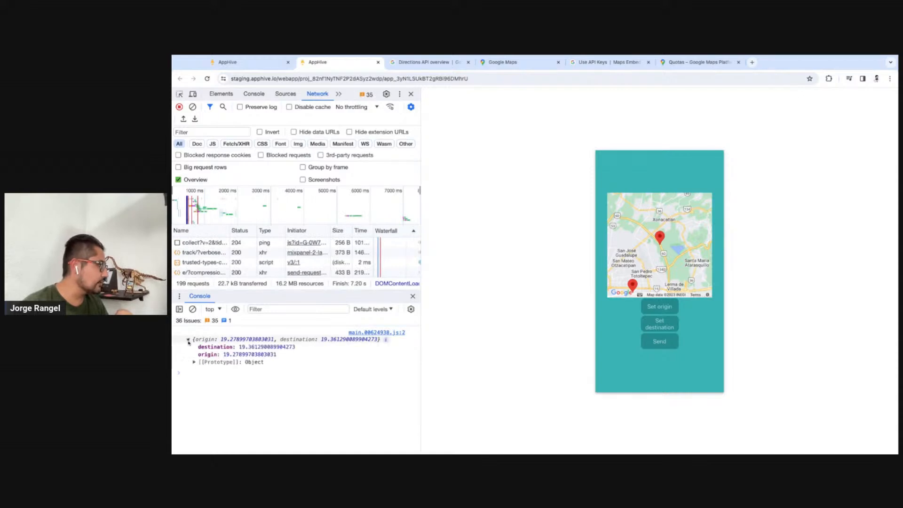
Rewrite the returned origin value in the editor as a template literal beginning with ${args.origin.latitude}
{"action": "left_click", "coordinate": [228, 62]}
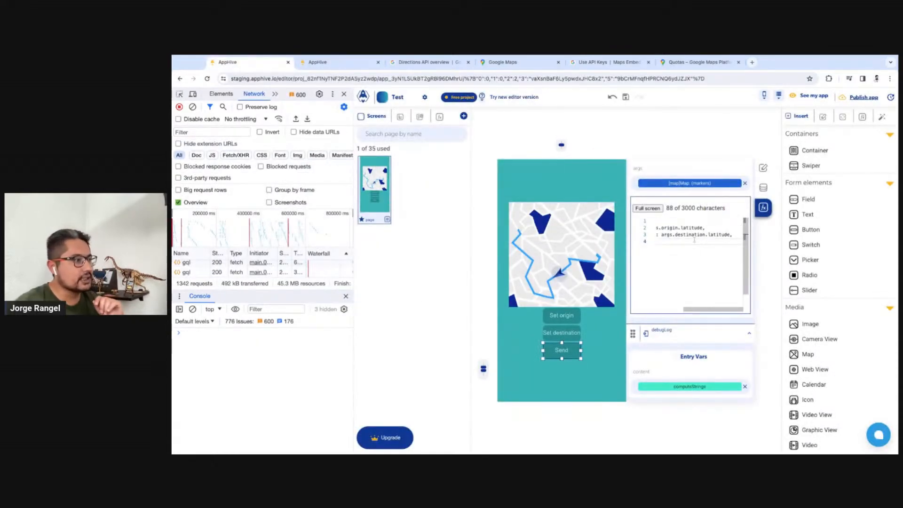
{"action": "scroll", "coordinate": [704, 231], "scroll_direction": "left", "scroll_amount": 2}
{"action": "scroll", "coordinate": [704, 232], "scroll_direction": "right", "scroll_amount": 2}
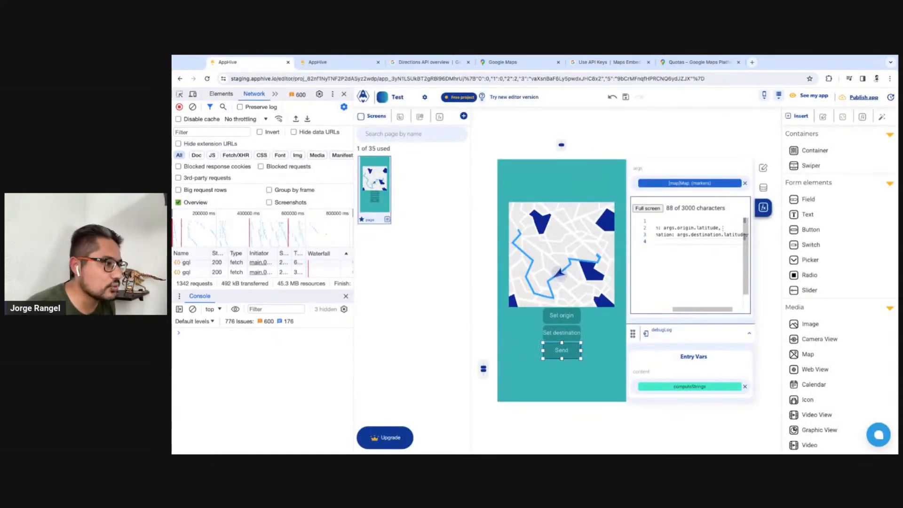
{"action": "left_click_drag", "start_coordinate": [720, 228], "coordinate": [668, 228]}
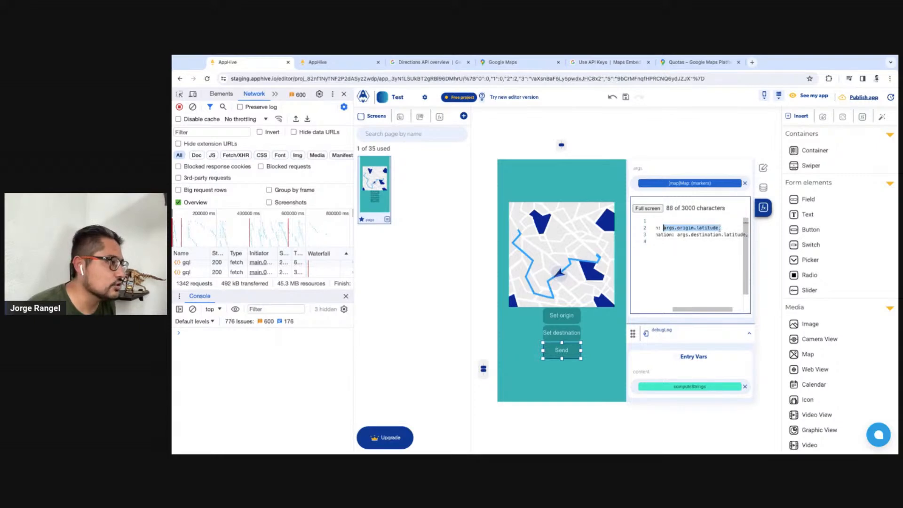
{"action": "key", "text": "BackSpace"}
{"action": "type", "text": "`"}
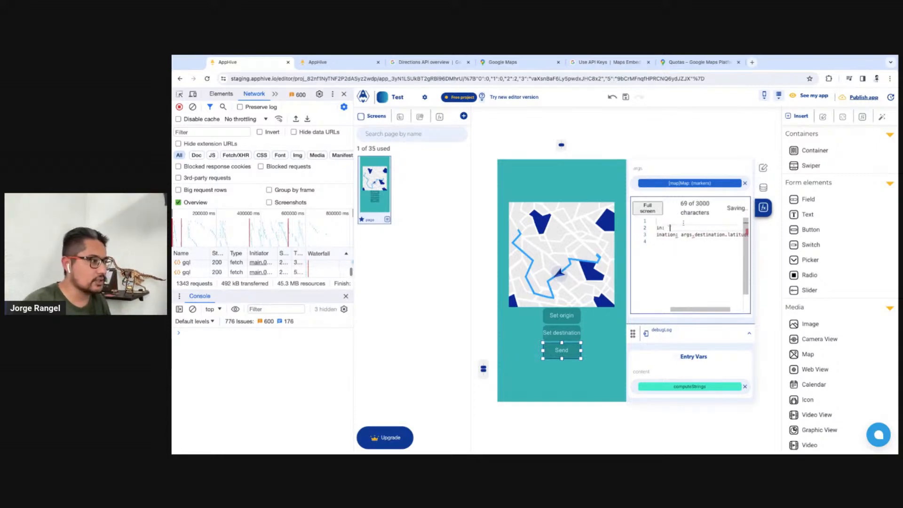
{"action": "type", "text": "${"}
{"action": "type", "text": "args.origin.latitude,"}
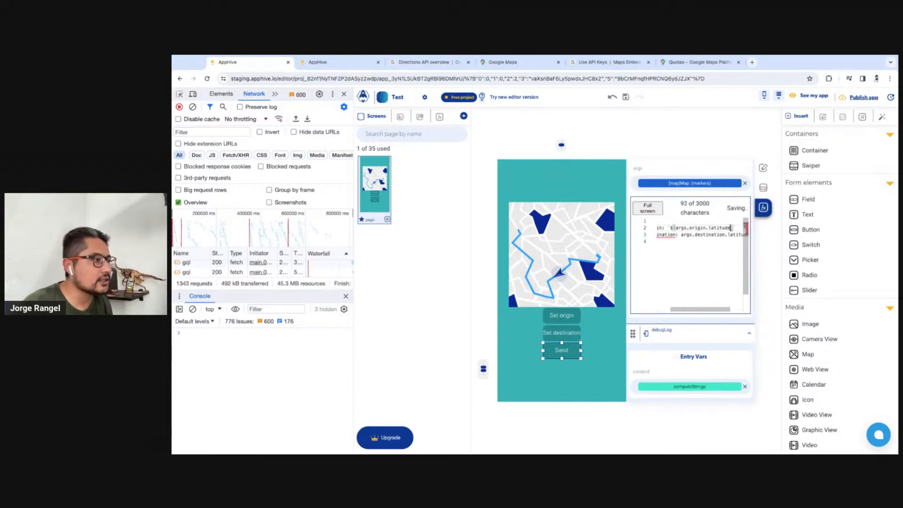
Append a comma and ${args.origin.longitude} to the origin template literal
{"action": "type", "text": "${},"}
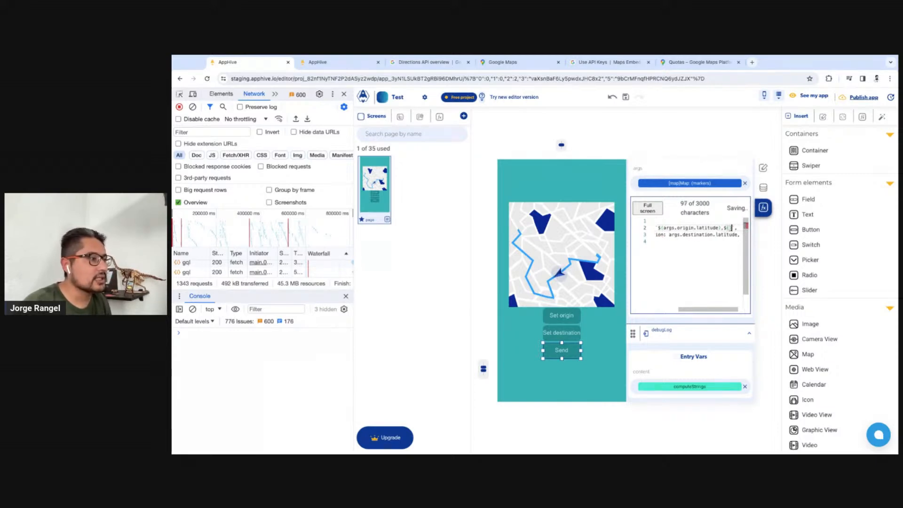
{"action": "type", "text": "args.origin.latitude"}
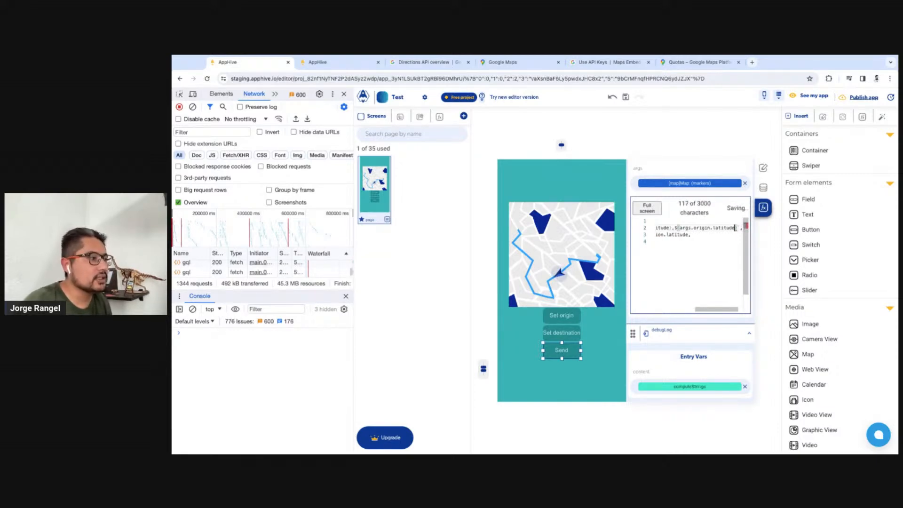
{"action": "key", "text": "BackSpace"}
{"action": "key", "text": "BackSpace"}
{"action": "key", "text": "BackSpace"}
{"action": "key", "text": "BackSpace"}
{"action": "type", "text": "ongi"}
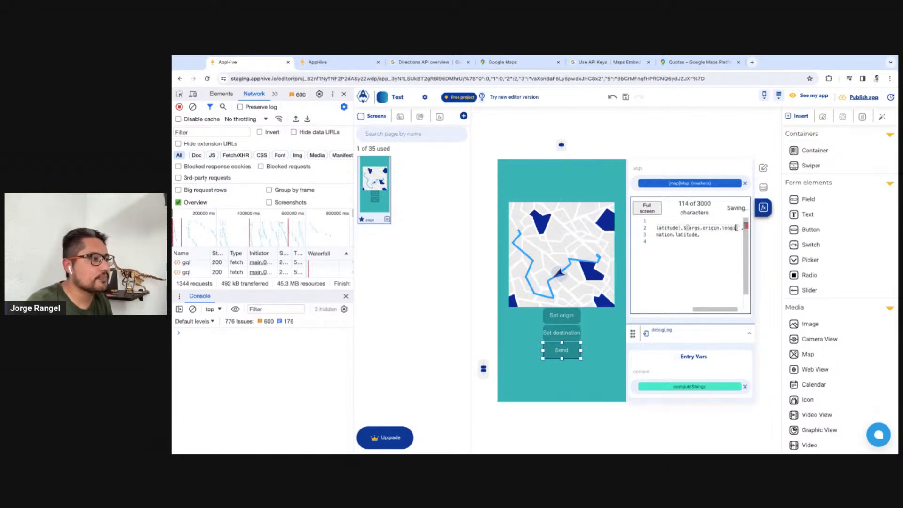
{"action": "type", "text": "tude"}
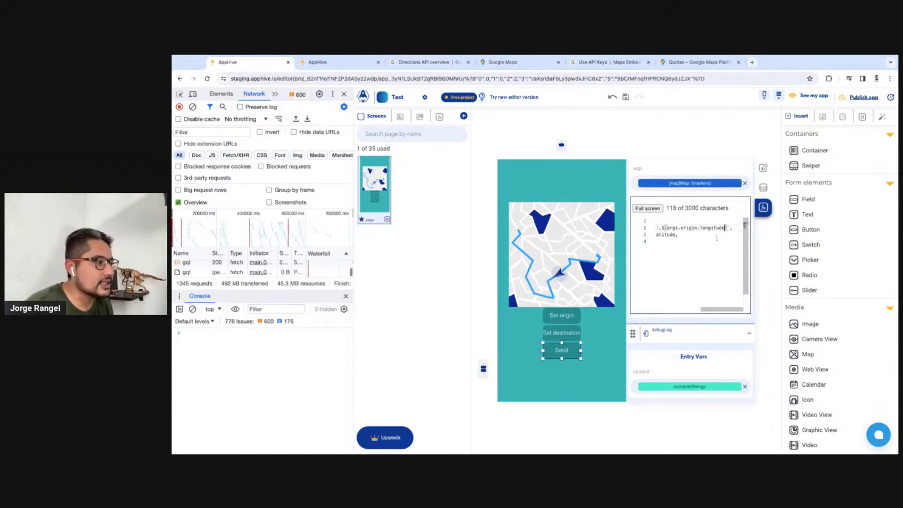
Copy the origin's complete template literal and paste it over the returned destination value
{"action": "key", "text": "shift+super+Left"}
{"action": "key", "text": "alt+shift+Right"}
{"action": "key", "text": "shift+Right"}
{"action": "key", "text": "shift+Right"}
{"action": "key", "text": "shift+Right"}
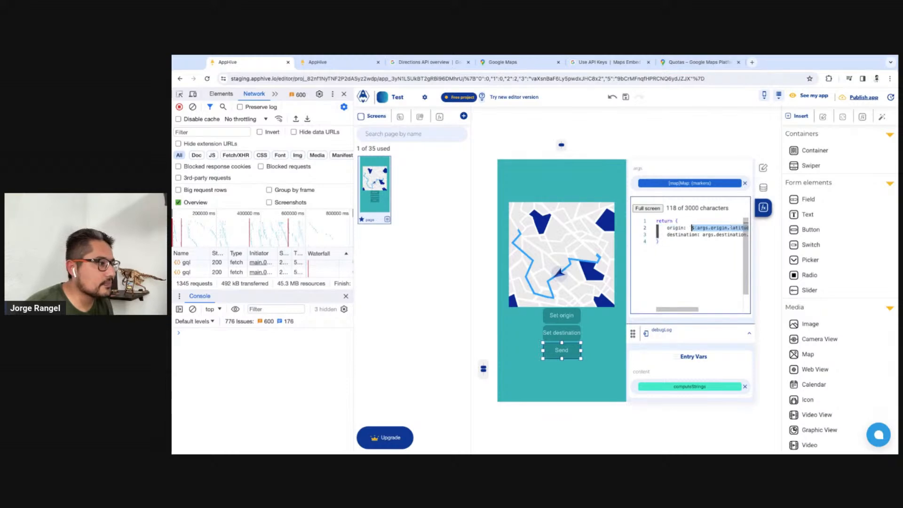
{"action": "key", "text": "shift+super+Right"}
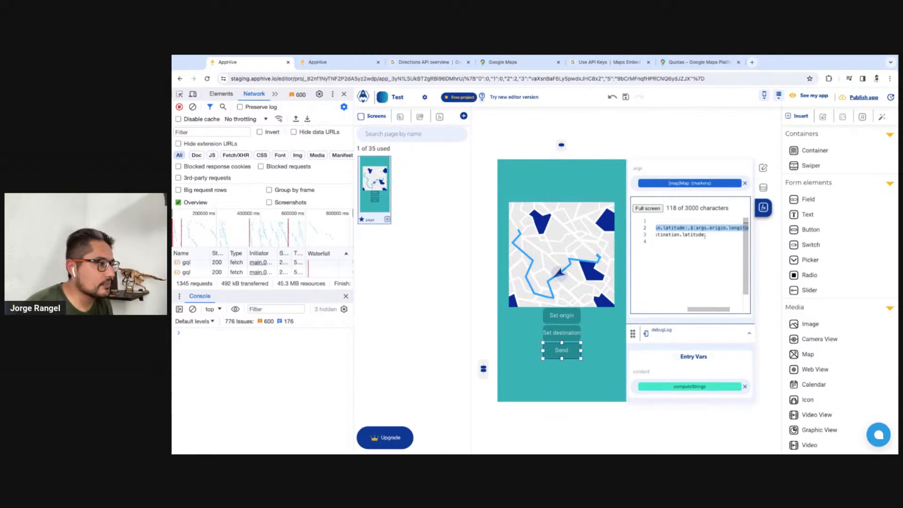
{"action": "left_click", "coordinate": [704, 236]}
{"action": "key", "text": "shift+super+Left"}
{"action": "key", "text": "alt+shift+Right"}
{"action": "key", "text": "shift+Right"}
{"action": "key", "text": "shift+Right"}
{"action": "type", "text": "`${args.origin.latitude},${args.origin.longitude}`"}
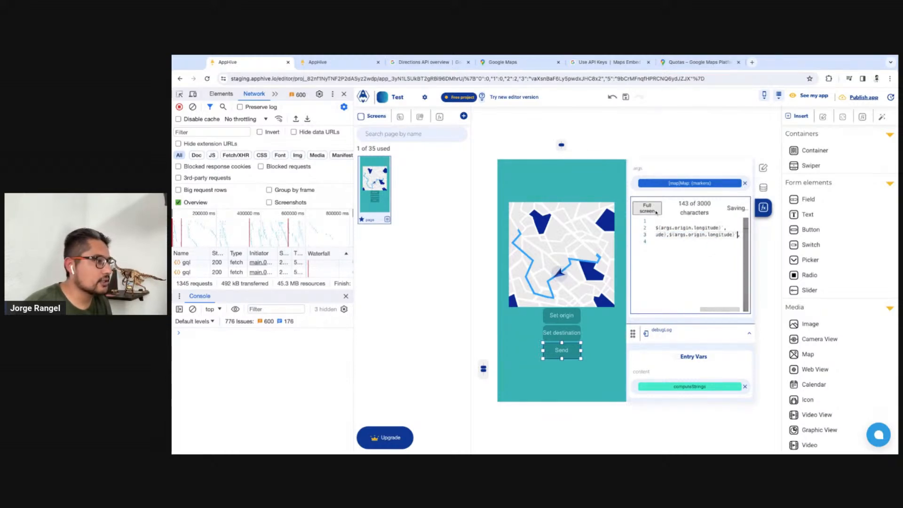
Enlarge the code editor and replace origin with destination in both placeholders of the destination template literal
{"action": "left_click", "coordinate": [656, 212]}
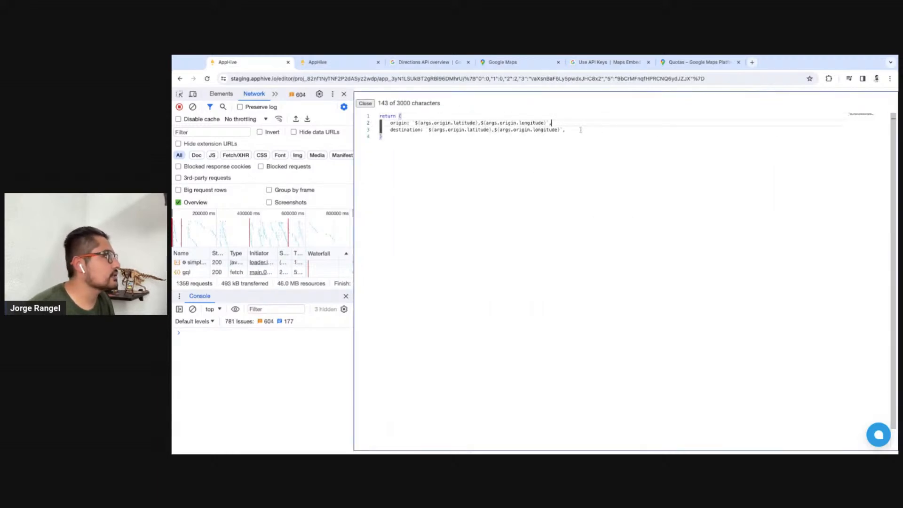
{"action": "double_click", "coordinate": [406, 129]}
{"action": "key", "text": "super+c"}
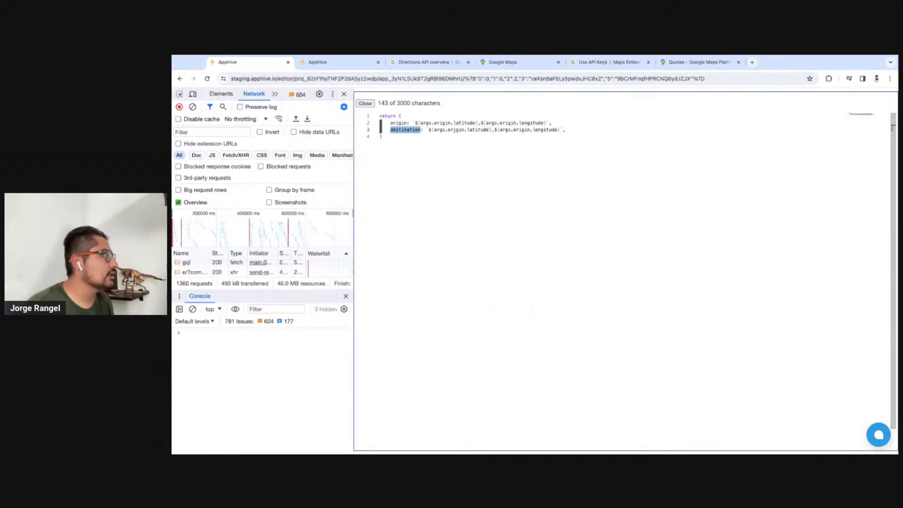
{"action": "double_click", "coordinate": [452, 130]}
{"action": "key", "text": "super+v"}
{"action": "double_click", "coordinate": [537, 130]}
{"action": "key", "text": "super+v"}
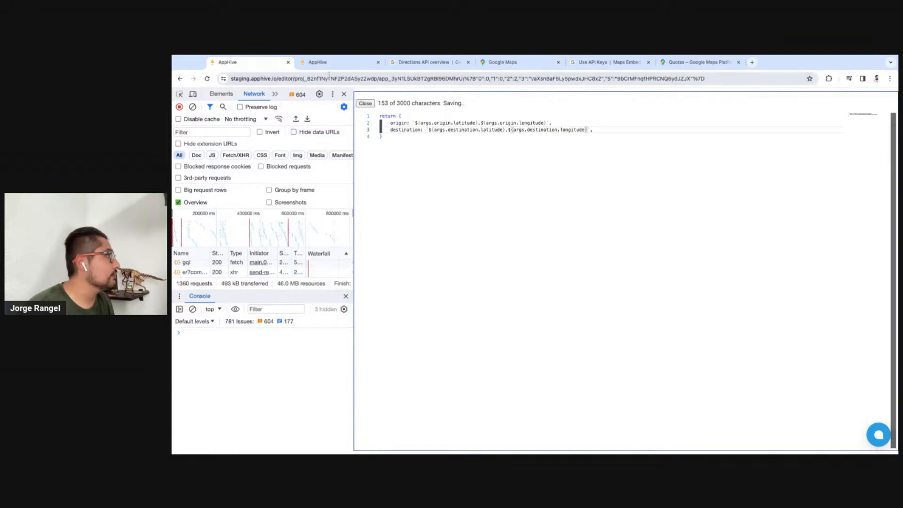
Restart the preview with a cleared console, send an origin near Metepec and a destination to its northeast, and return to the editor
{"action": "left_click", "coordinate": [336, 63]}
{"action": "left_click", "coordinate": [665, 279]}
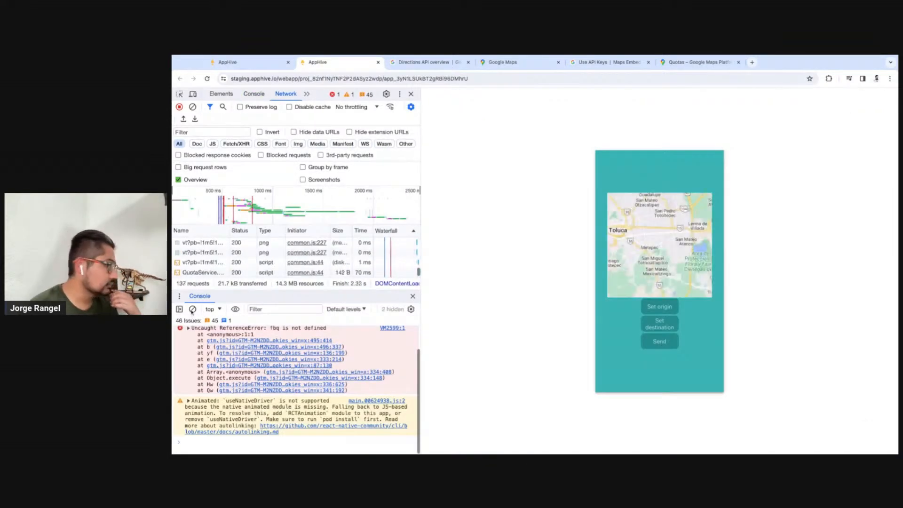
{"action": "left_click", "coordinate": [193, 309]}
{"action": "left_click", "coordinate": [669, 307]}
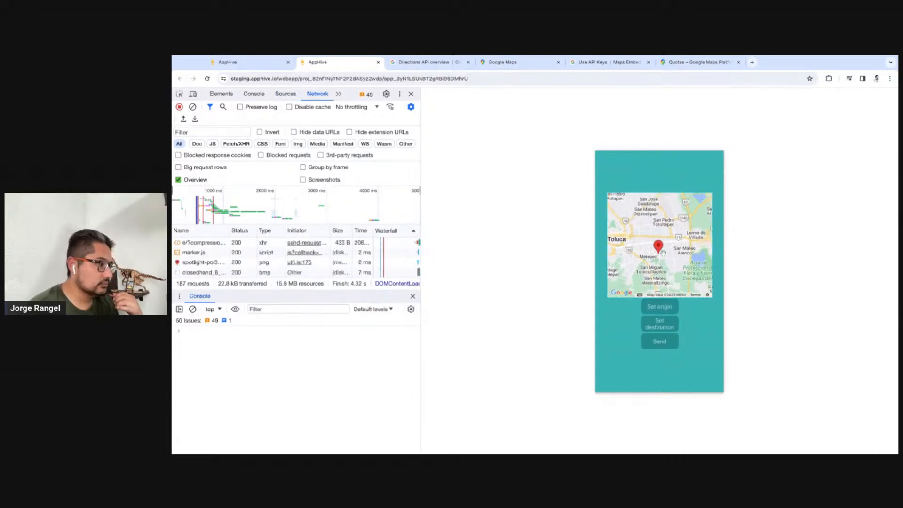
{"action": "left_click", "coordinate": [671, 326]}
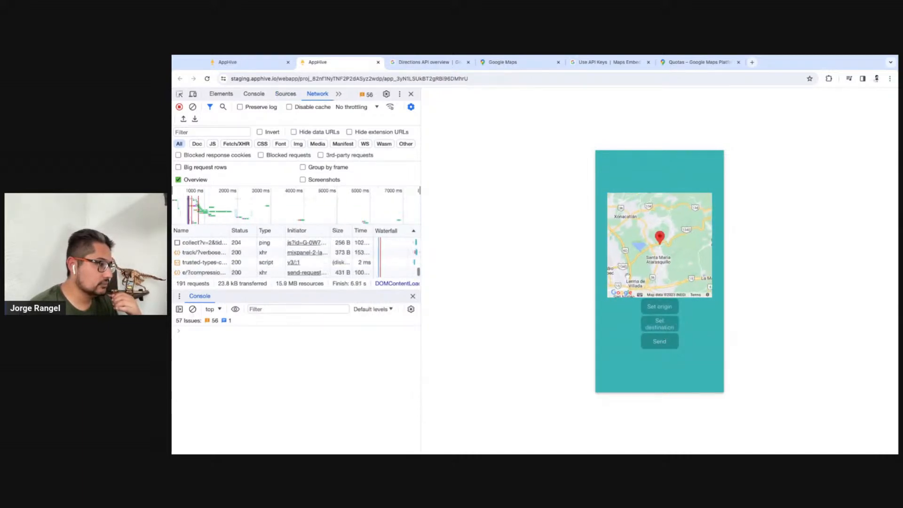
{"action": "left_click", "coordinate": [659, 341]}
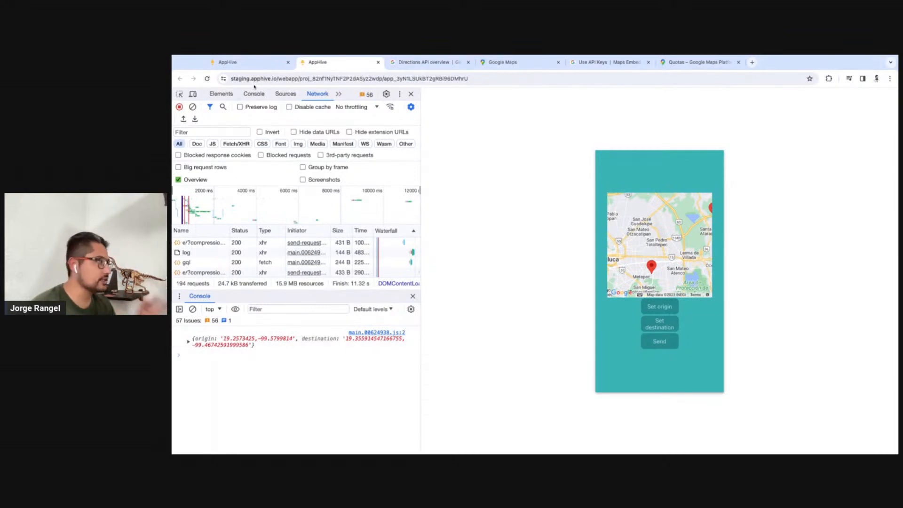
{"action": "left_click", "coordinate": [249, 62]}
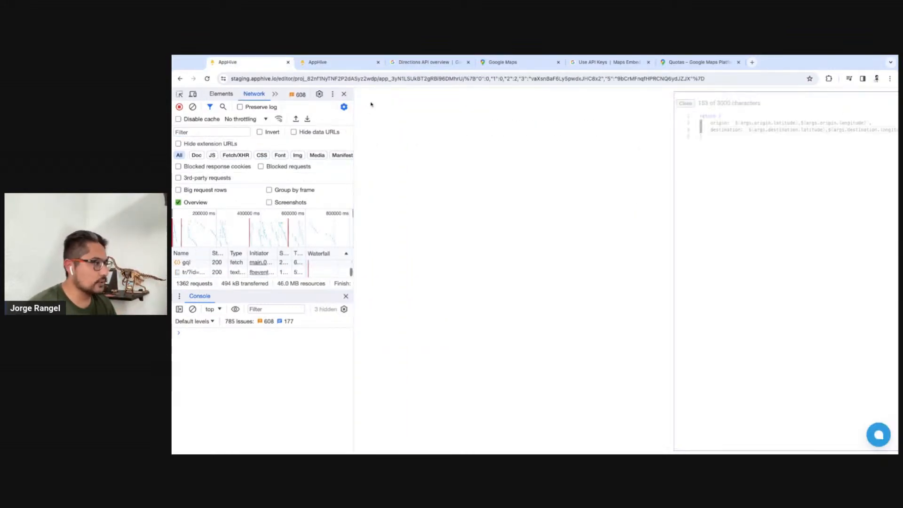
Open the getRoute process, add origin and destination as process inputs, and close it
{"action": "scroll", "coordinate": [664, 294], "scroll_direction": "down", "scroll_amount": 1}
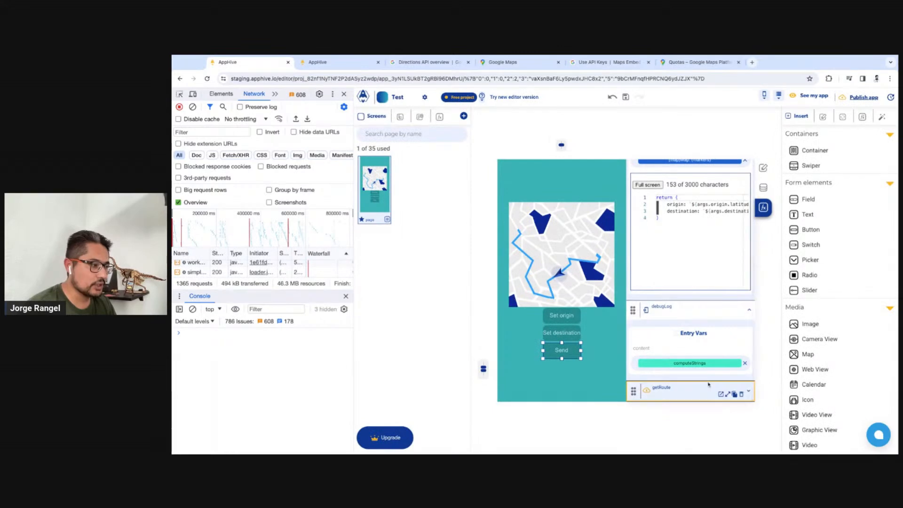
{"action": "left_click", "coordinate": [727, 394]}
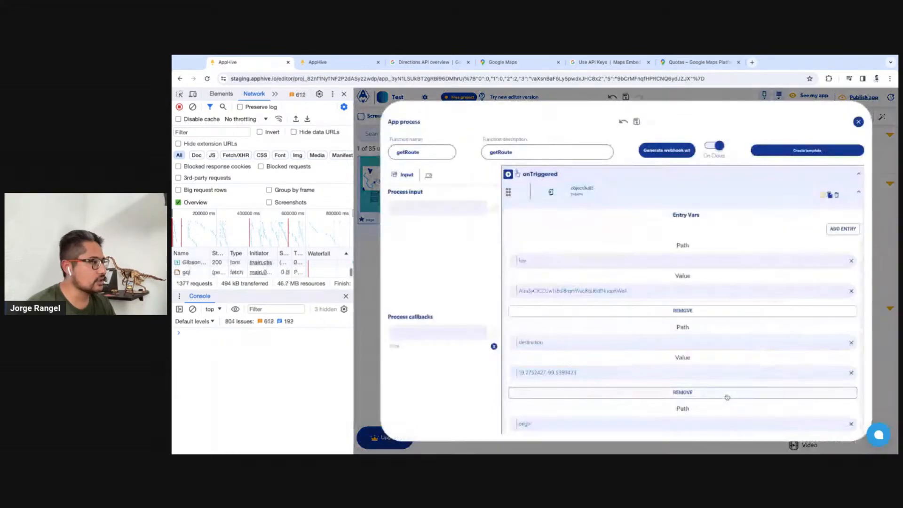
{"action": "left_click", "coordinate": [436, 207]}
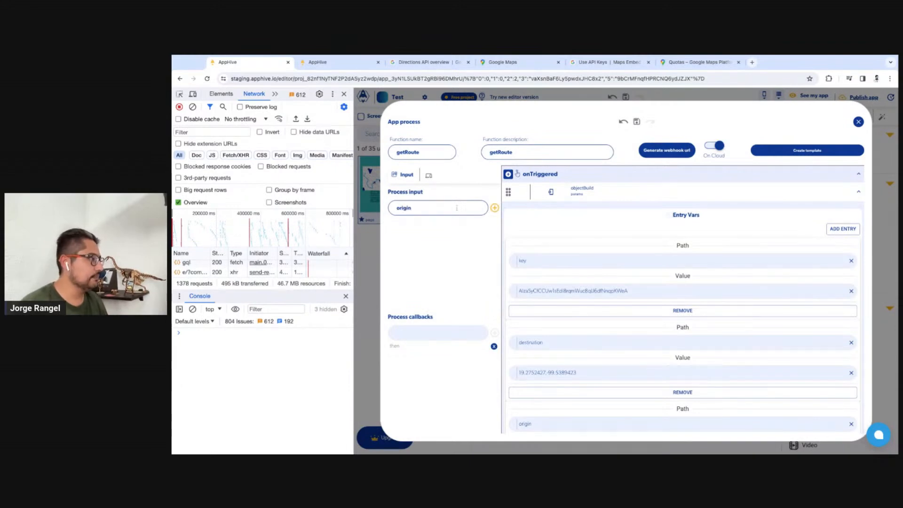
{"action": "left_click", "coordinate": [495, 210]}
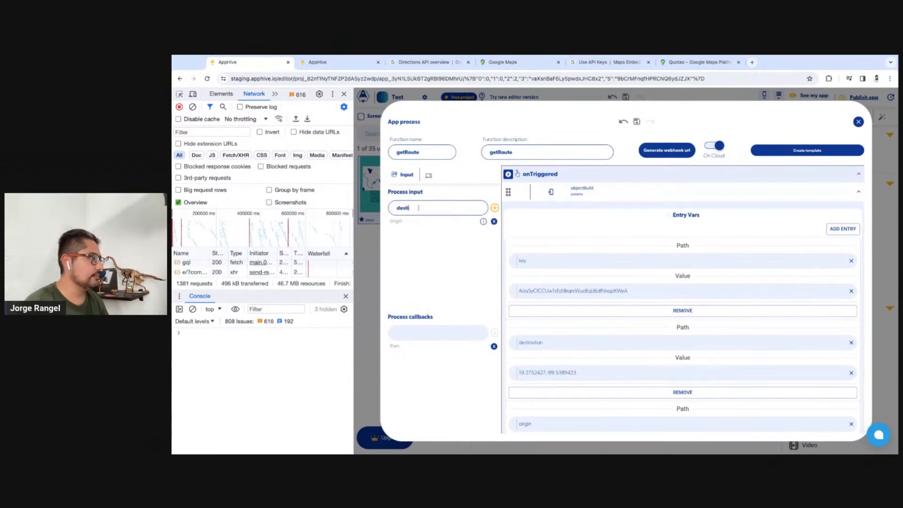
{"action": "left_click", "coordinate": [495, 207]}
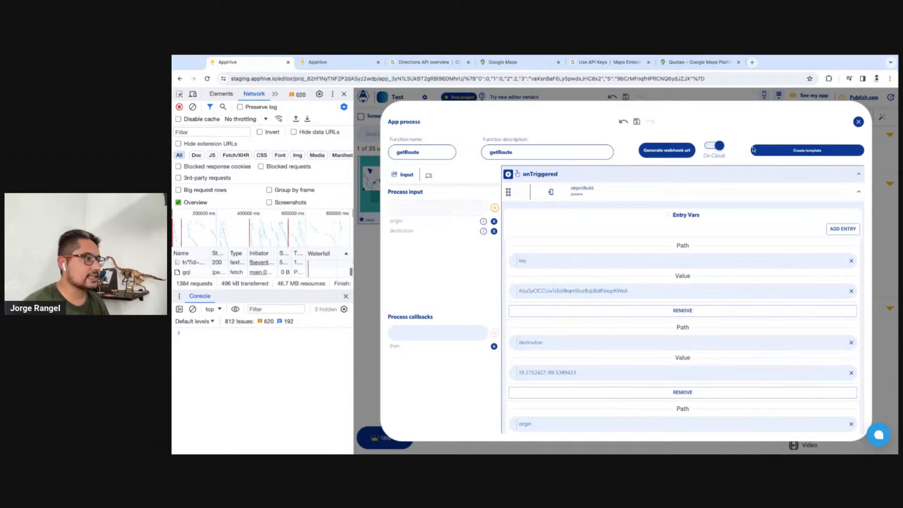
{"action": "left_click", "coordinate": [858, 122]}
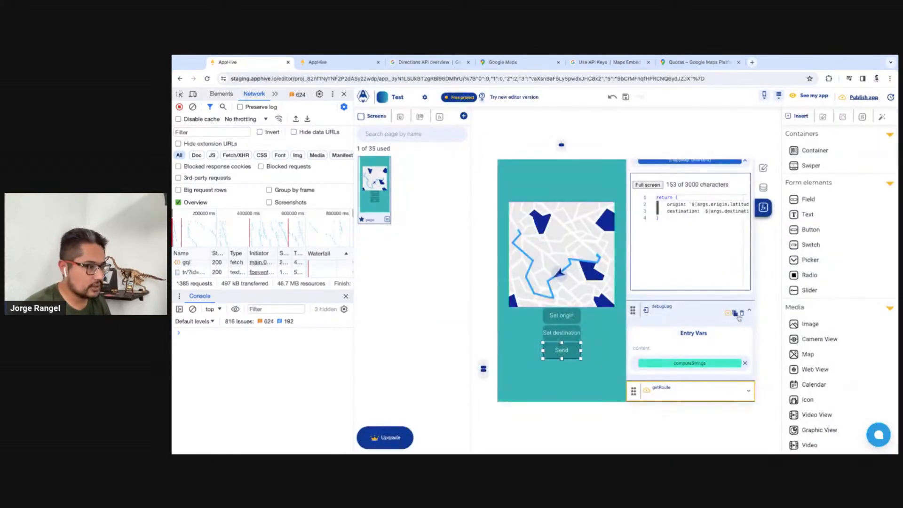
Delete debugLog from the Send button's onPress and set getRoute's origin to the origin attribute of the computeStrings output
{"action": "left_click", "coordinate": [740, 314]}
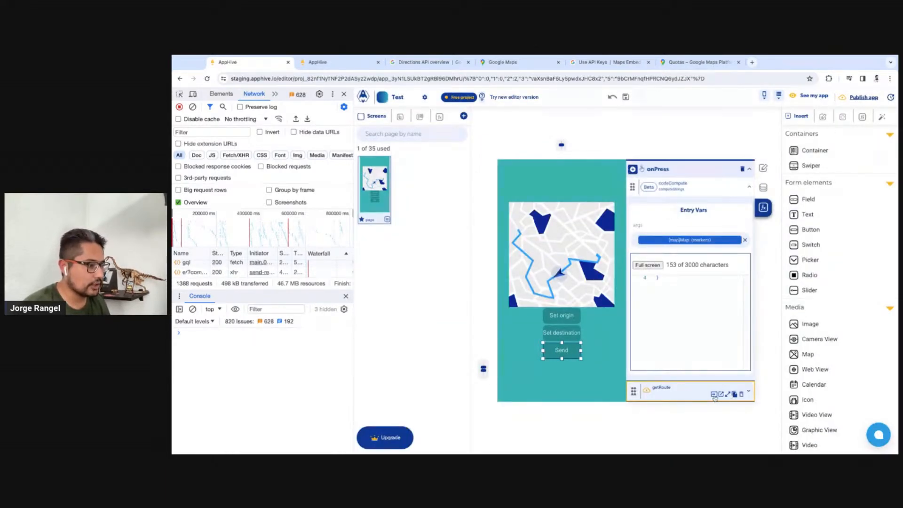
{"action": "left_click", "coordinate": [714, 396]}
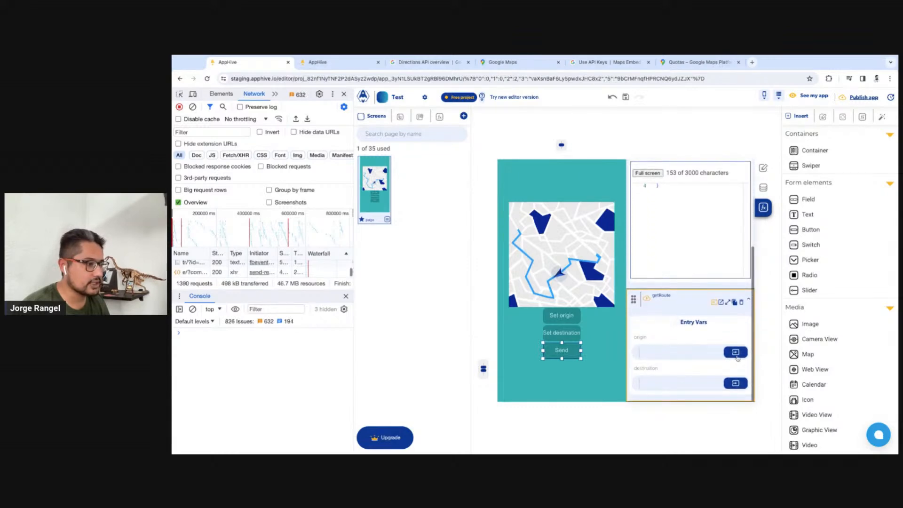
{"action": "left_click", "coordinate": [736, 353]}
{"action": "left_click", "coordinate": [733, 370]}
{"action": "left_click", "coordinate": [705, 400]}
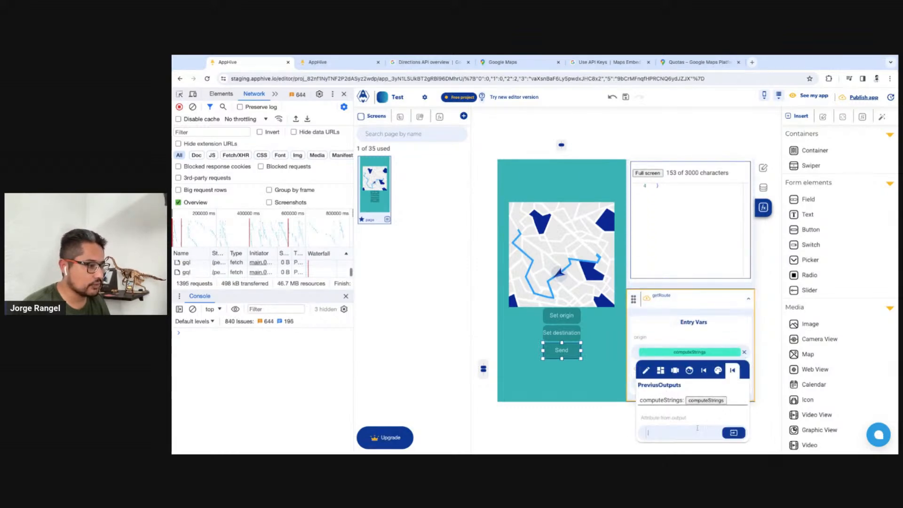
{"action": "type", "text": "origin"}
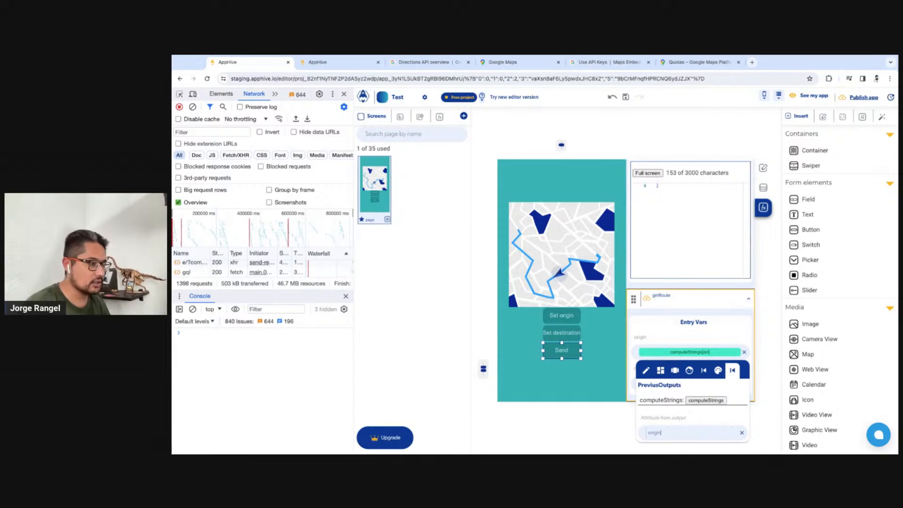
{"action": "left_click", "coordinate": [734, 356]}
Set getRoute's destination to the destination attribute of the computeStrings output
{"action": "left_click", "coordinate": [735, 384]}
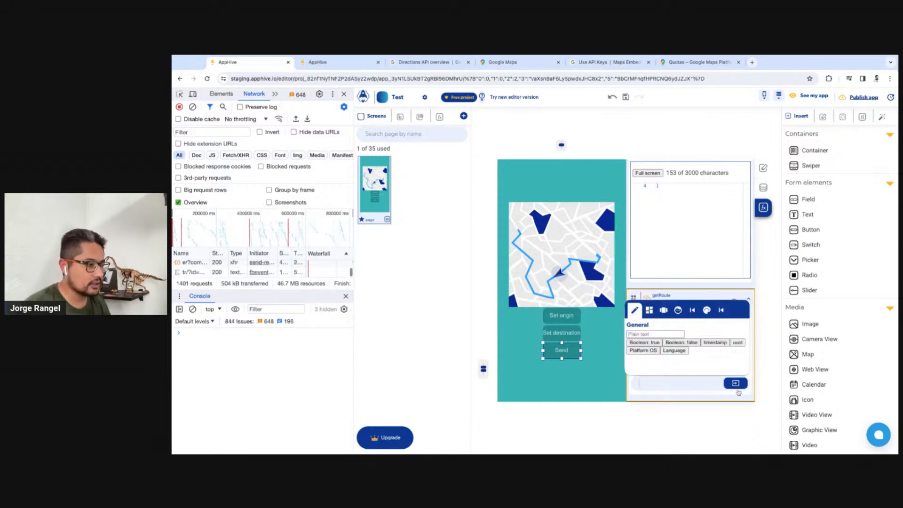
{"action": "left_click", "coordinate": [720, 310]}
{"action": "left_click", "coordinate": [705, 338]}
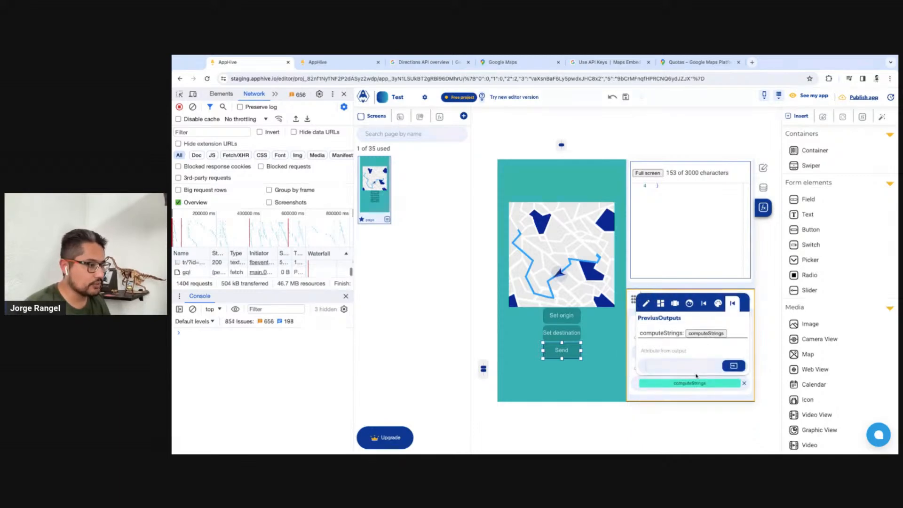
{"action": "type", "text": "destination"}
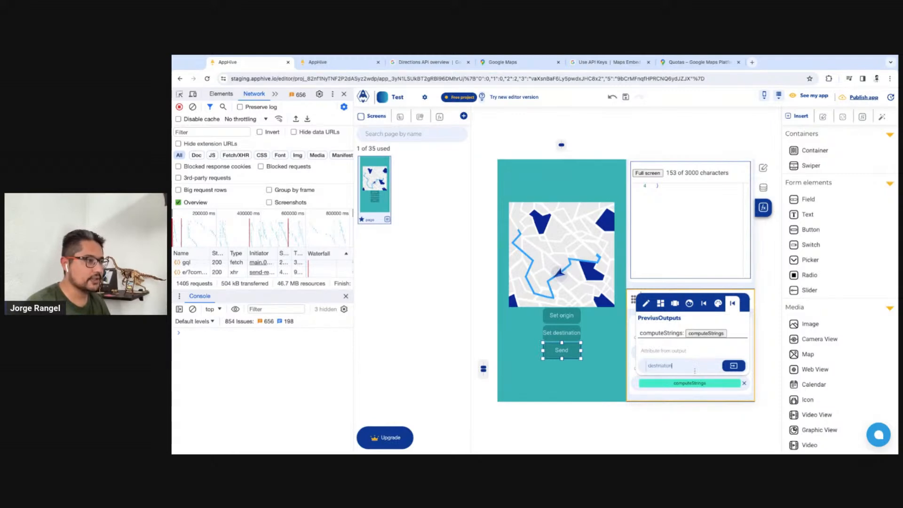
{"action": "left_click", "coordinate": [733, 365]}
Reopen the getRoute process, collapse its functions, and add a debugLog function ahead of objectBuild
{"action": "left_click", "coordinate": [864, 118]}
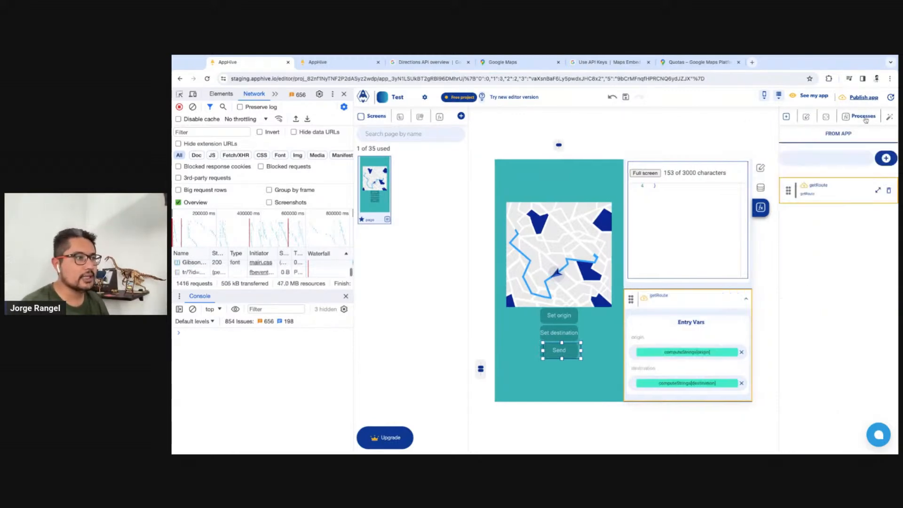
{"action": "left_click", "coordinate": [877, 192]}
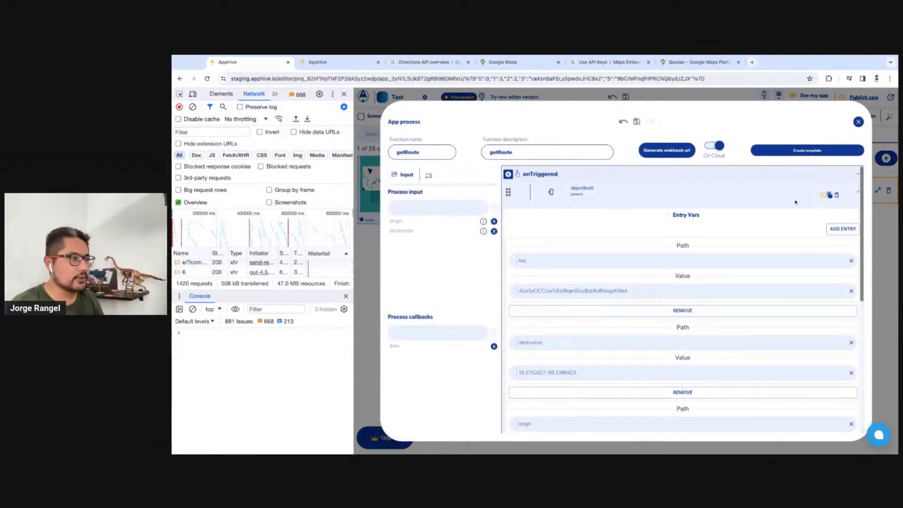
{"action": "left_click", "coordinate": [823, 197]}
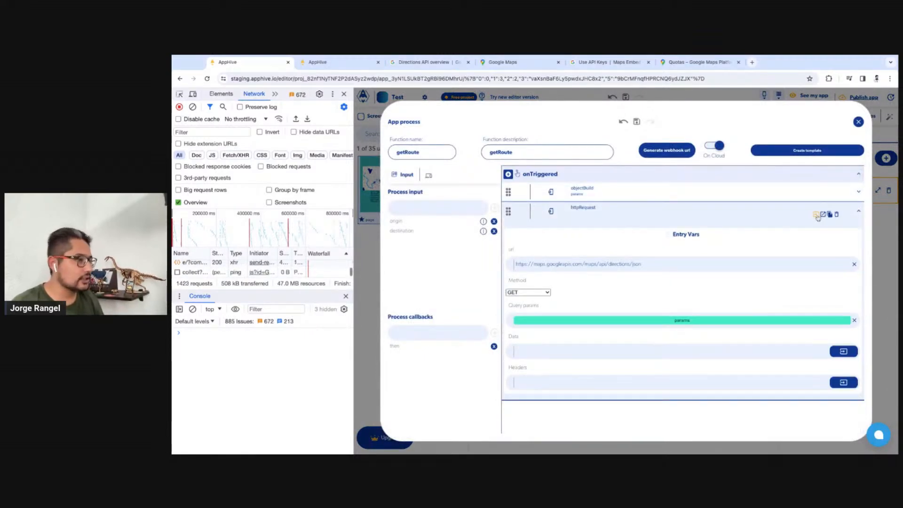
{"action": "left_click", "coordinate": [823, 213]}
{"action": "left_click", "coordinate": [508, 174]}
{"action": "mouse_move", "coordinate": [511, 188]}
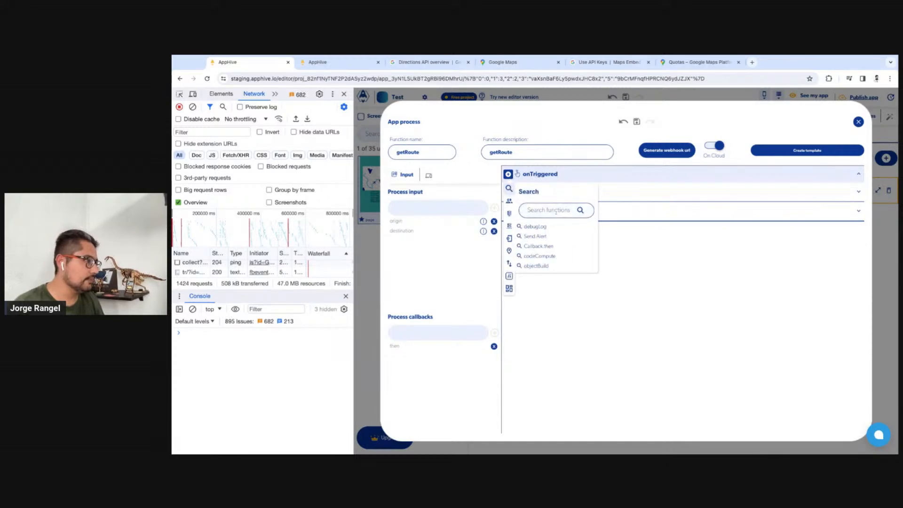
{"action": "type", "text": "deb"}
{"action": "left_click", "coordinate": [534, 227]}
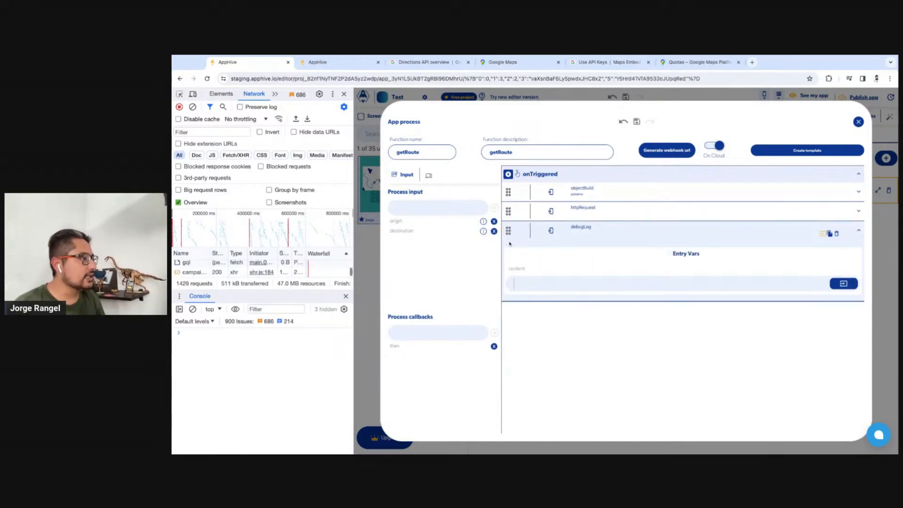
{"action": "left_click_drag", "start_coordinate": [508, 231], "coordinate": [508, 190]}
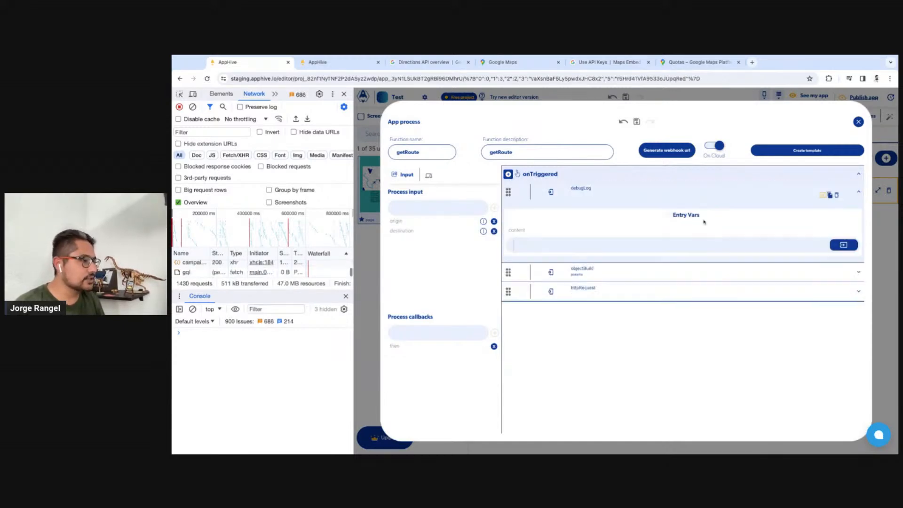
Set the debugLog content to the origin input from the page data context
{"action": "left_click", "coordinate": [843, 245]}
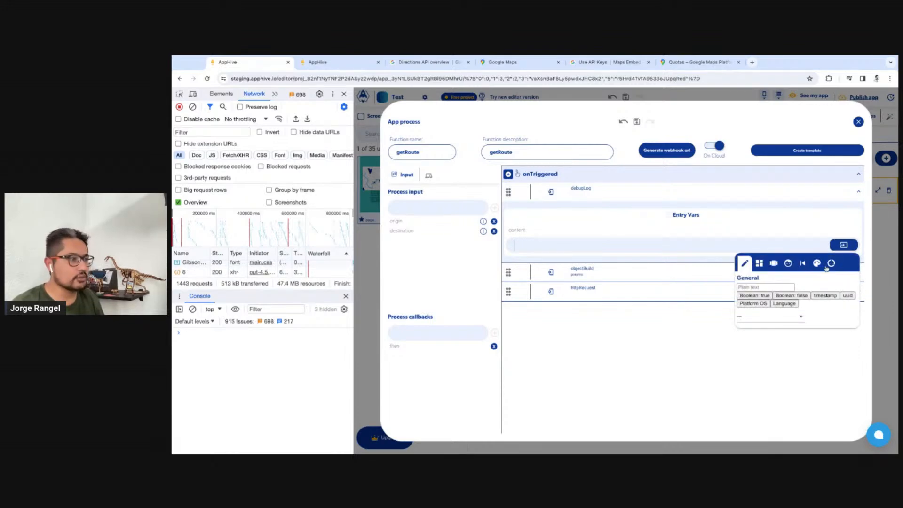
{"action": "left_click", "coordinate": [827, 267]}
{"action": "left_click", "coordinate": [781, 315]}
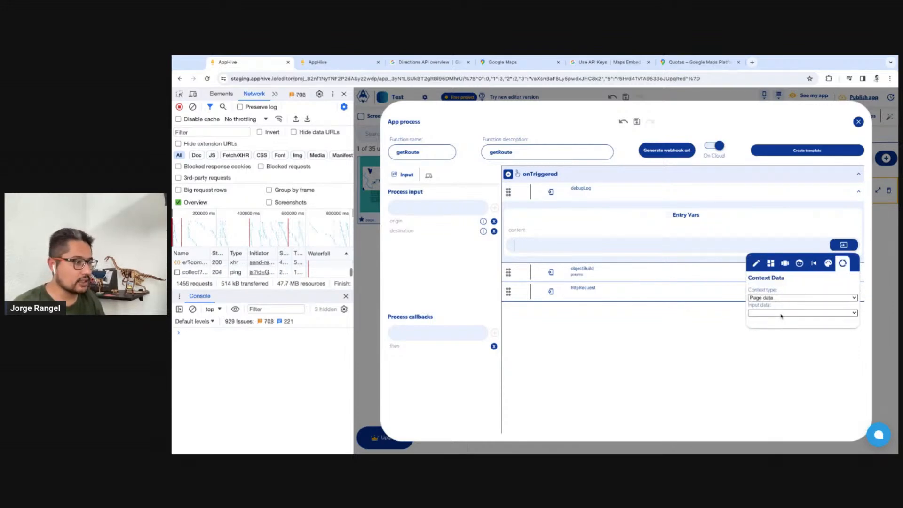
{"action": "left_click", "coordinate": [780, 322]}
{"action": "left_click", "coordinate": [567, 356]}
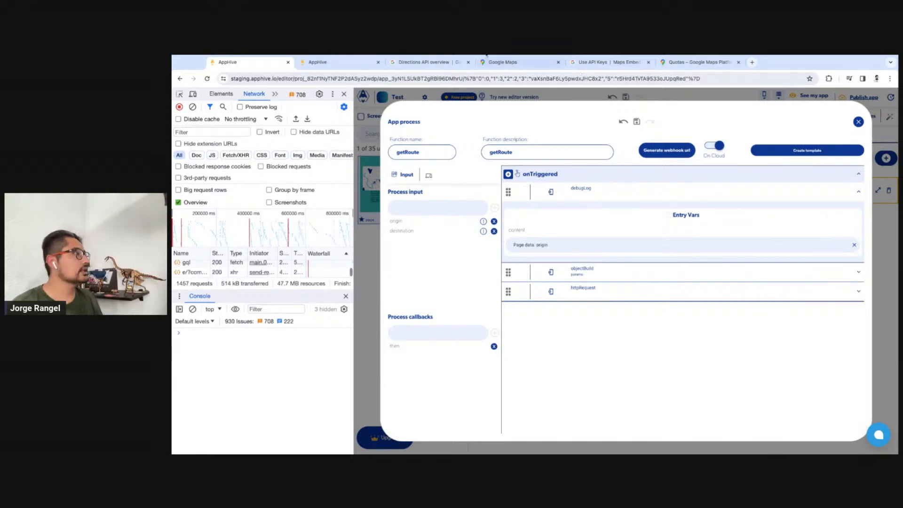
Restart the app preview, clear the console, set a destination north of the Metepec marker, and send the route request
{"action": "left_click", "coordinate": [350, 63]}
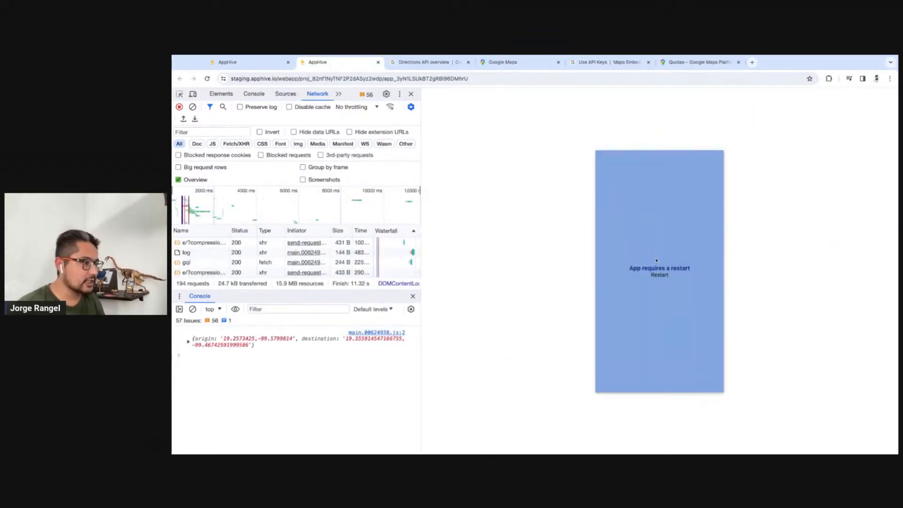
{"action": "left_click", "coordinate": [660, 275]}
{"action": "left_click", "coordinate": [192, 309]}
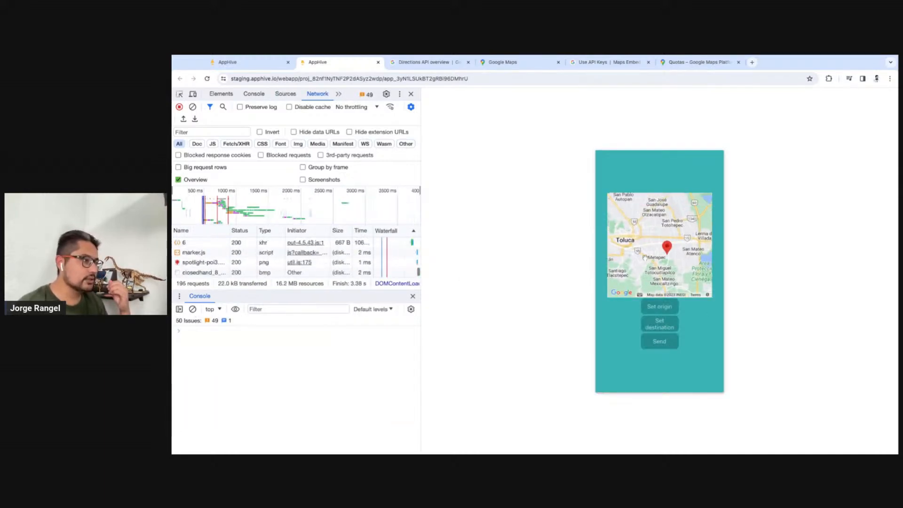
{"action": "left_click", "coordinate": [664, 330]}
{"action": "left_click", "coordinate": [668, 348]}
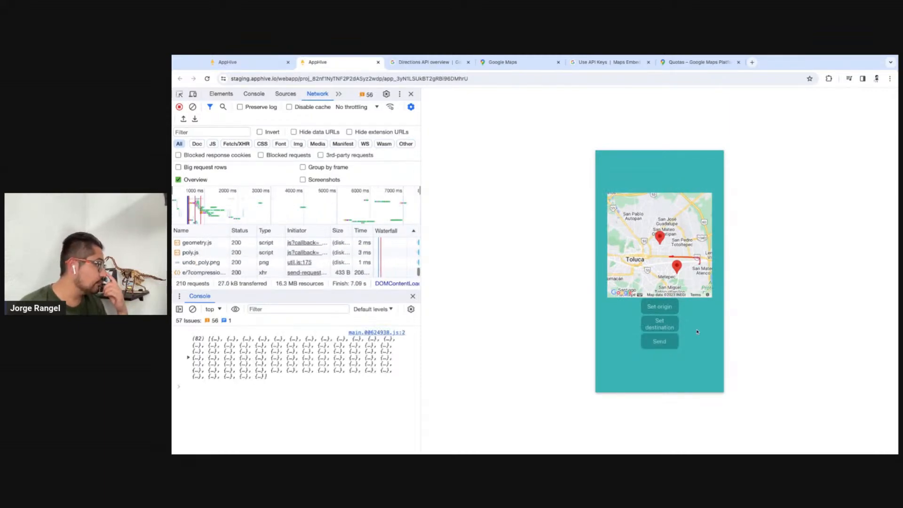
Return to the editor, close the process, and show the newest cloud entry in the debug logs
{"action": "left_click", "coordinate": [276, 63]}
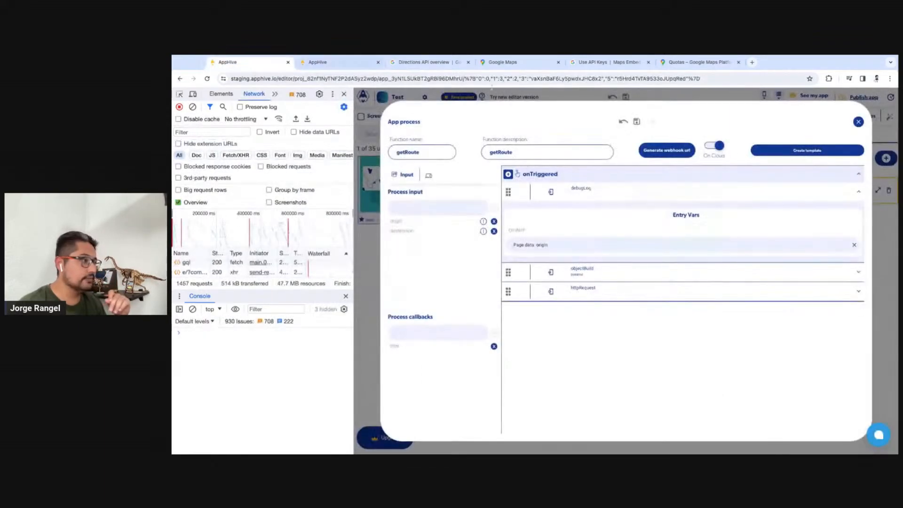
{"action": "left_click", "coordinate": [517, 98]}
{"action": "left_click", "coordinate": [439, 118]}
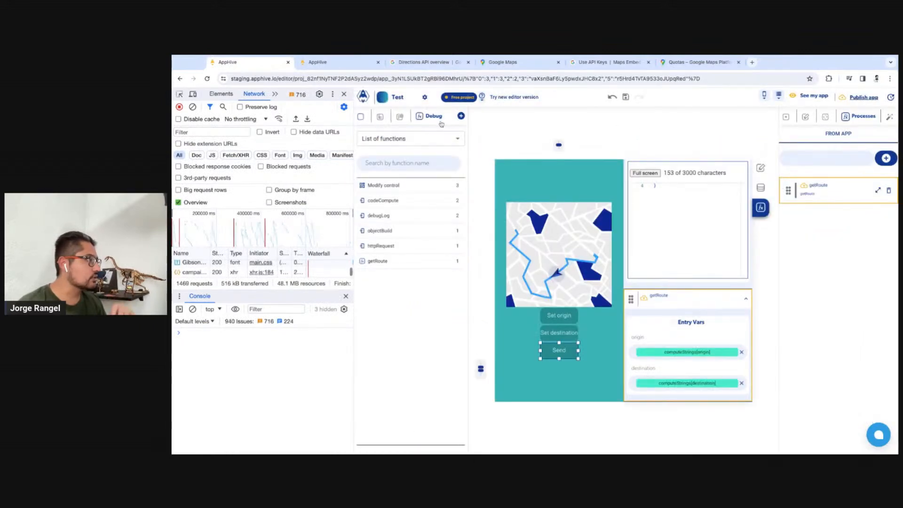
{"action": "left_click", "coordinate": [411, 139]}
{"action": "left_click", "coordinate": [388, 176]}
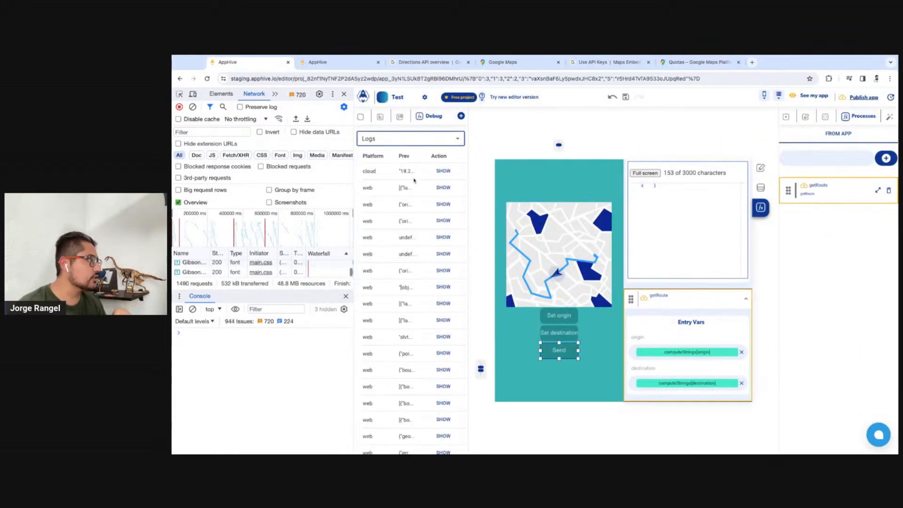
{"action": "left_click", "coordinate": [443, 170]}
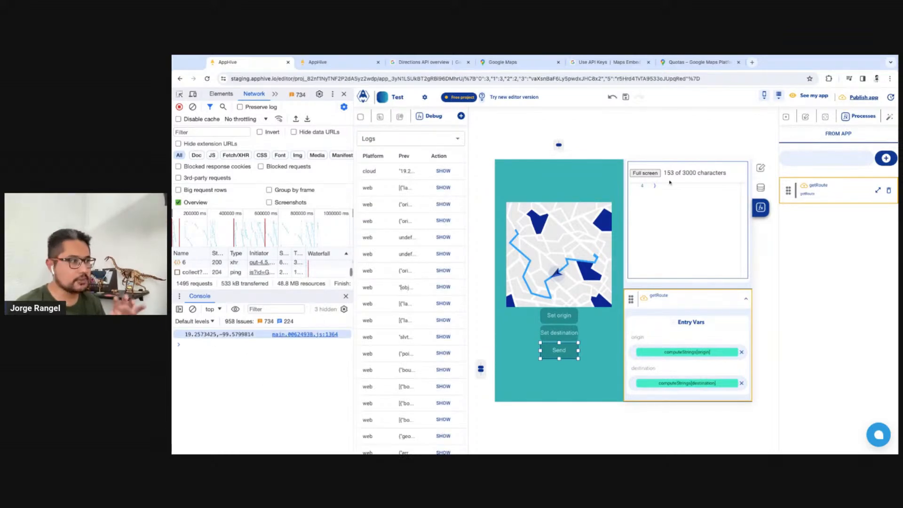
Reopen getRoute and replace the fixed origin coordinates in objectBuild with the origin input from page data
{"action": "left_click", "coordinate": [877, 190]}
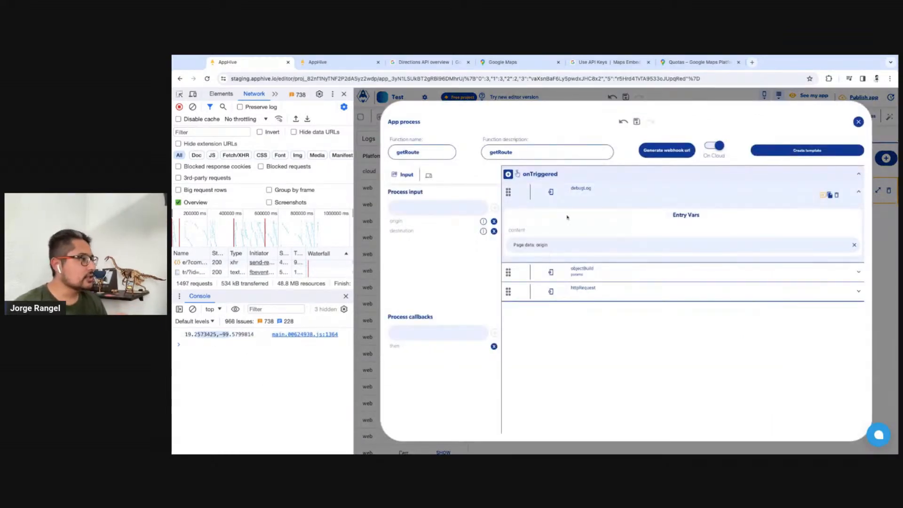
{"action": "left_click", "coordinate": [824, 280]}
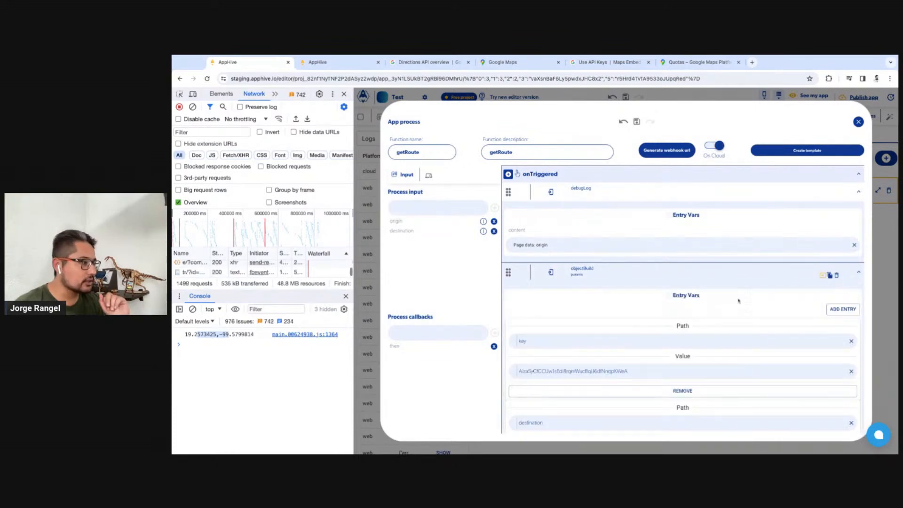
{"action": "scroll", "coordinate": [534, 362], "scroll_direction": "down", "scroll_amount": 3}
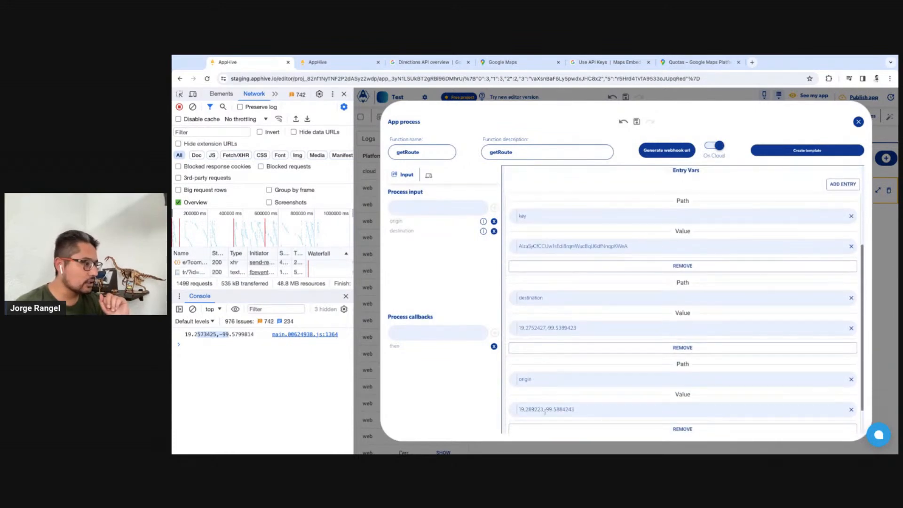
{"action": "left_click", "coordinate": [852, 409]}
{"action": "left_click", "coordinate": [840, 411]}
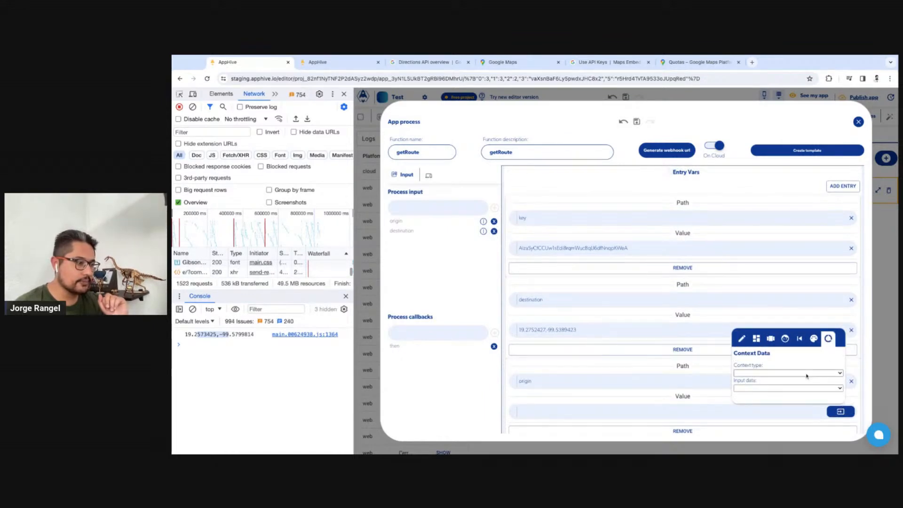
{"action": "left_click", "coordinate": [807, 374]}
{"action": "left_click", "coordinate": [768, 390]}
{"action": "left_click", "coordinate": [750, 400]}
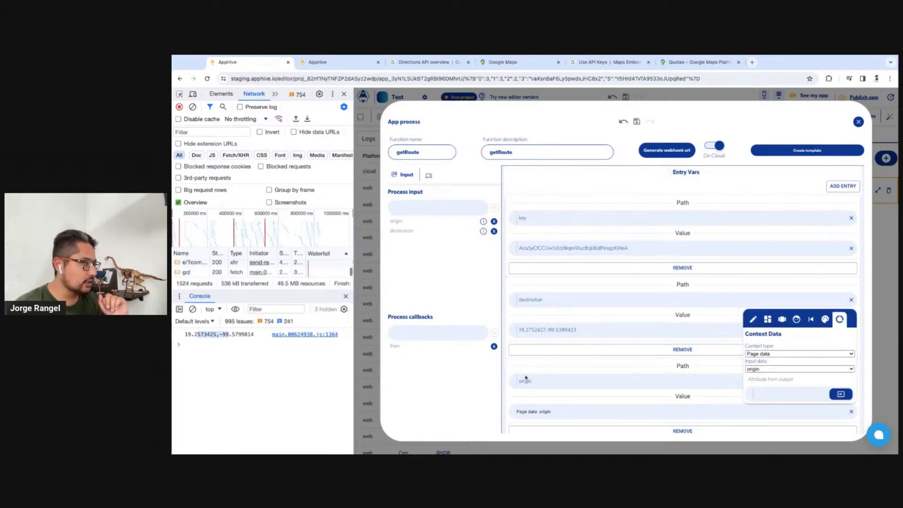
{"action": "left_click", "coordinate": [755, 283]}
{"action": "scroll", "coordinate": [754, 284], "scroll_direction": "up", "scroll_amount": 1}
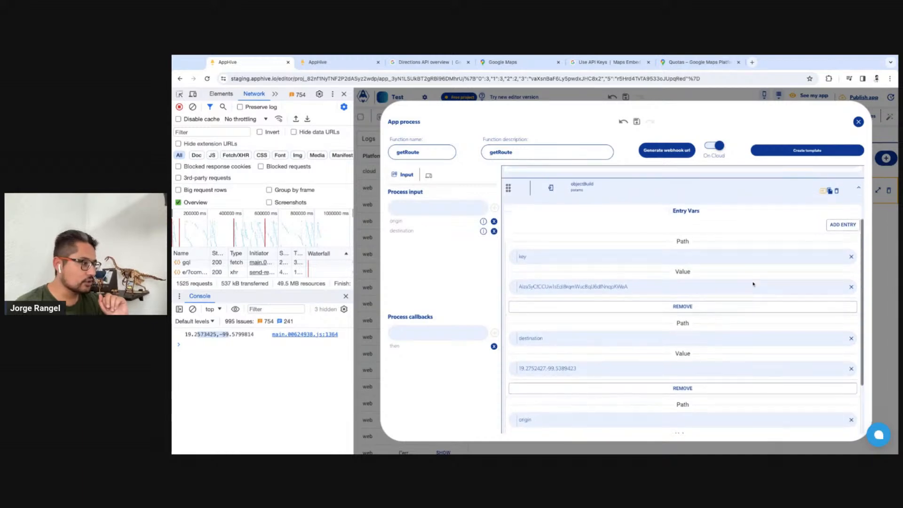
Replace the fixed destination coordinates in getRoute's objectBuild with the destination input from page data
{"action": "scroll", "coordinate": [754, 284], "scroll_direction": "down", "scroll_amount": 2}
{"action": "left_click", "coordinate": [851, 307]}
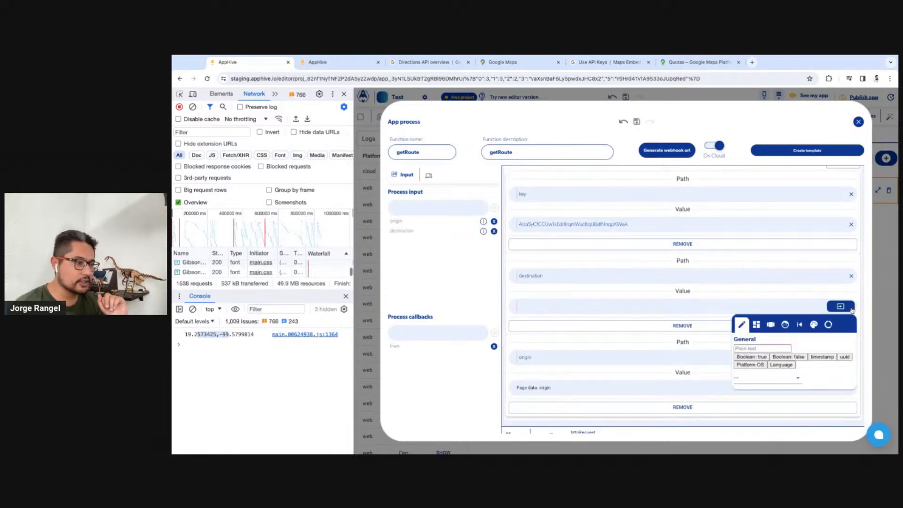
{"action": "left_click", "coordinate": [831, 324]}
{"action": "left_click", "coordinate": [821, 359]}
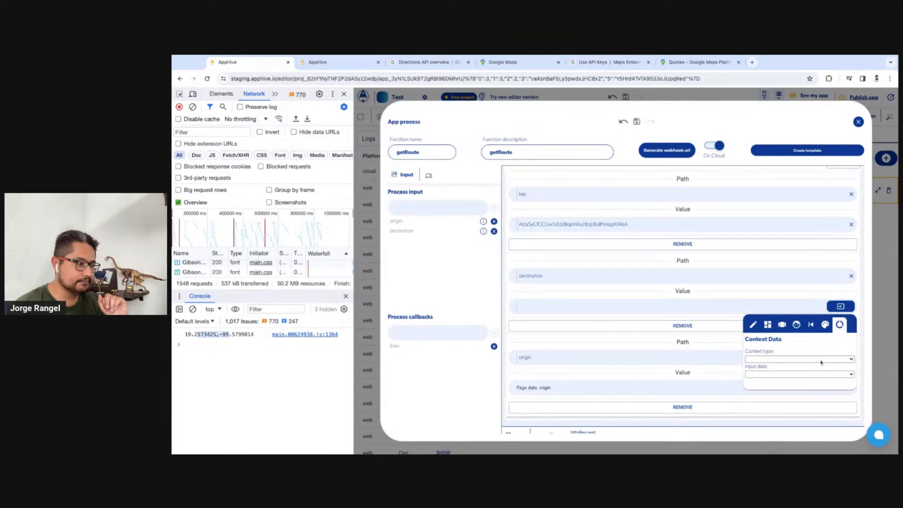
{"action": "left_click", "coordinate": [787, 380]}
{"action": "left_click", "coordinate": [788, 380]}
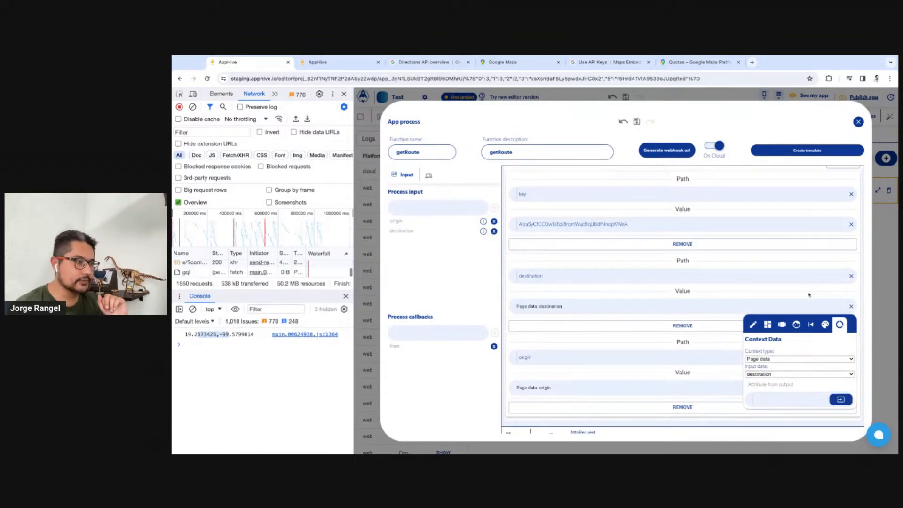
{"action": "left_click", "coordinate": [808, 294]}
{"action": "scroll", "coordinate": [805, 292], "scroll_direction": "up", "scroll_amount": 4}
{"action": "left_click", "coordinate": [836, 195]}
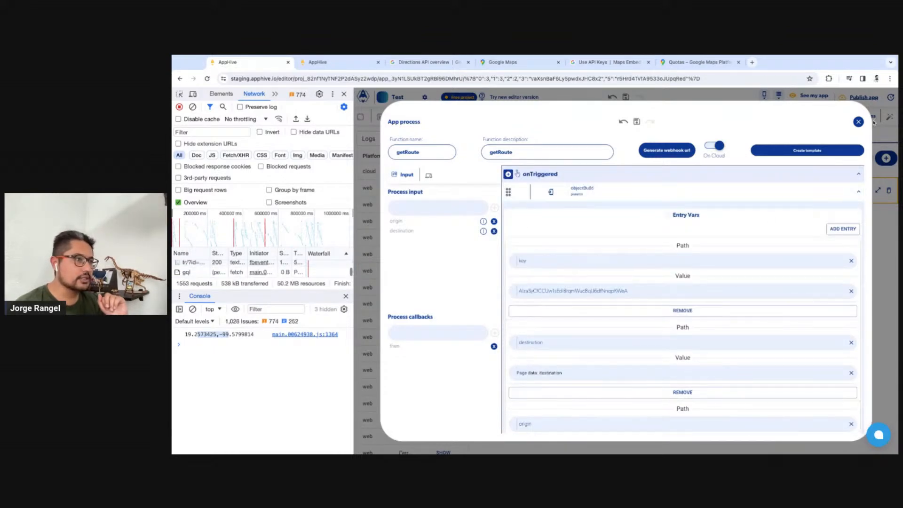
Close the process, restart the app preview with a cleared console, and send a route request from Metepec to El Cerrito Vista Hermosa
{"action": "left_click", "coordinate": [872, 120]}
{"action": "left_click", "coordinate": [333, 62]}
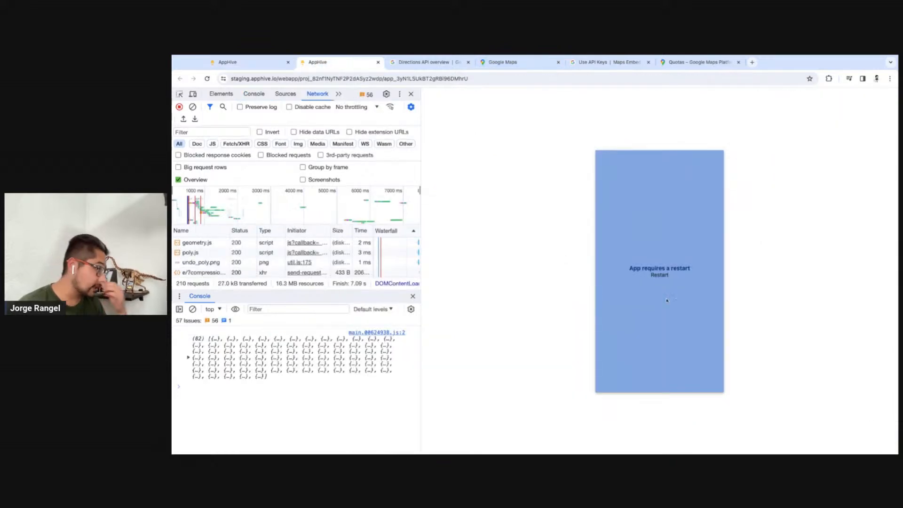
{"action": "left_click", "coordinate": [661, 276]}
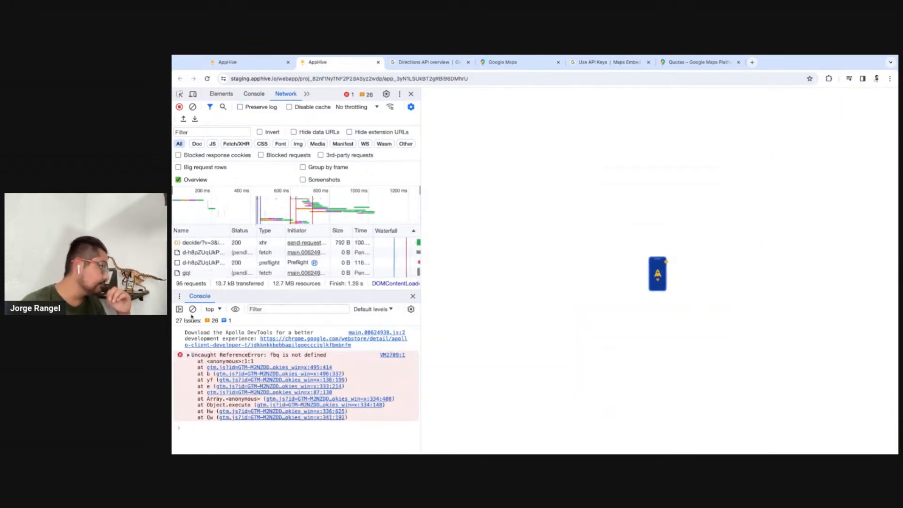
{"action": "left_click", "coordinate": [193, 309]}
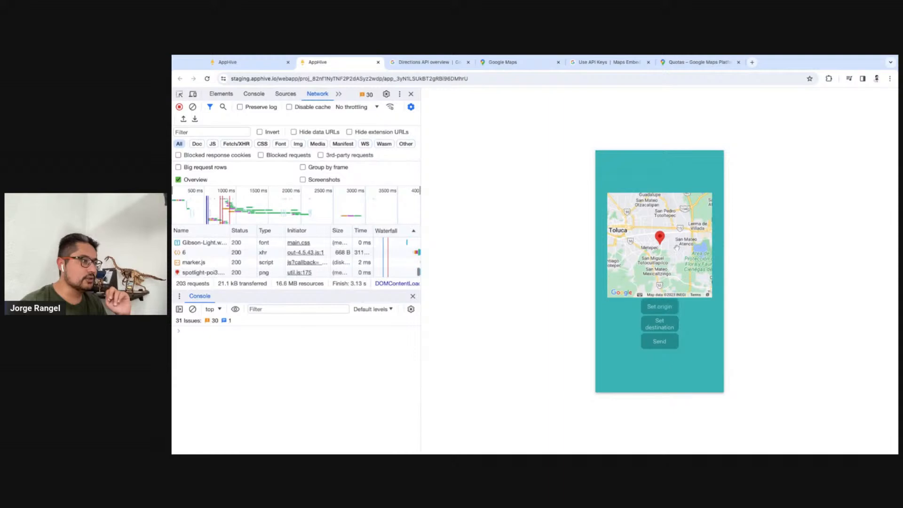
{"action": "left_click", "coordinate": [665, 348]}
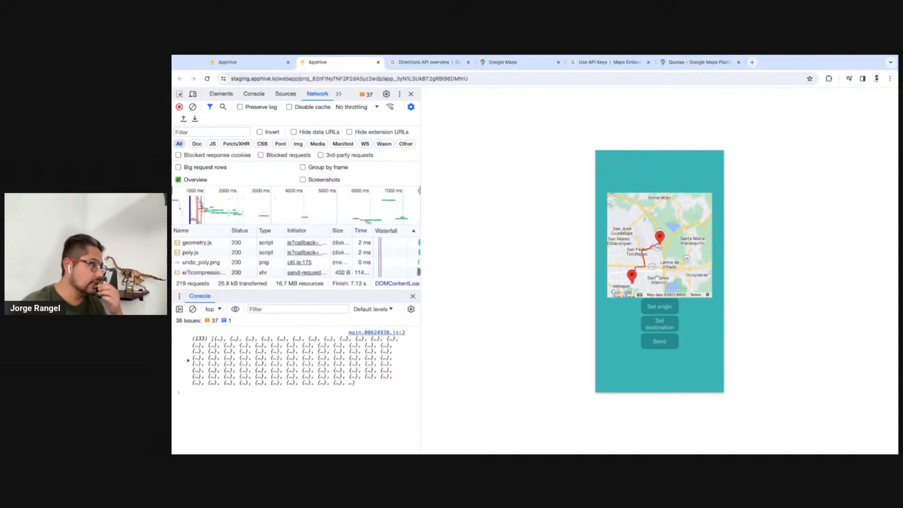
Examine the drawn route between the Metepec and El Cerrito Vista Hermosa markers
{"action": "scroll", "coordinate": [639, 281], "scroll_direction": "up", "scroll_amount": 4}
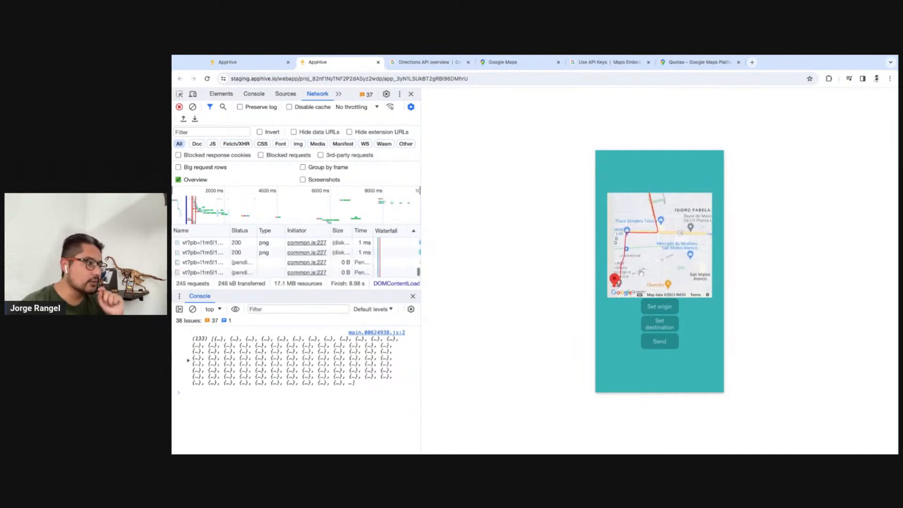
{"action": "left_click_drag", "start_coordinate": [641, 273], "coordinate": [686, 238]}
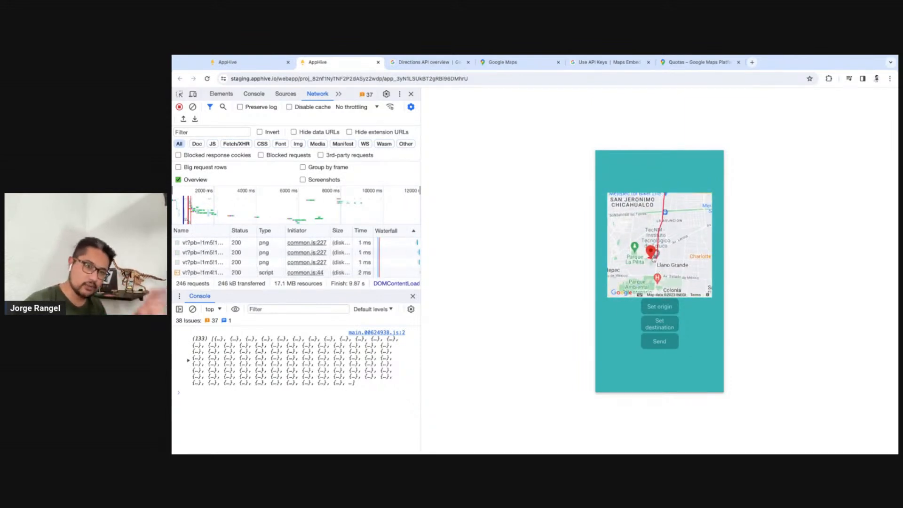
{"action": "left_click_drag", "start_coordinate": [694, 248], "coordinate": [667, 266]}
{"action": "scroll", "coordinate": [668, 266], "scroll_direction": "down", "scroll_amount": 2}
{"action": "left_click_drag", "start_coordinate": [702, 202], "coordinate": [683, 234]}
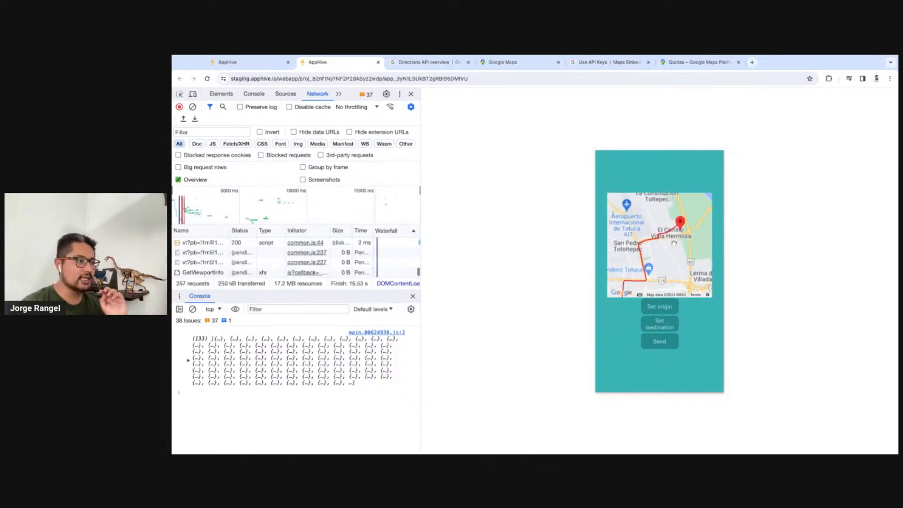
{"action": "scroll", "coordinate": [682, 235], "scroll_direction": "up", "scroll_amount": 4}
{"action": "scroll", "coordinate": [687, 267], "scroll_direction": "down", "scroll_amount": 4}
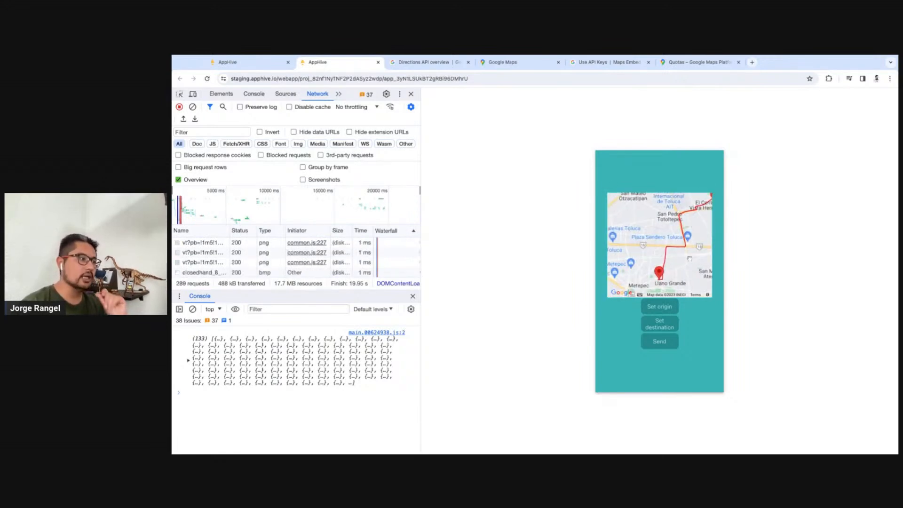
Set a new origin near Almoloya de Juárez and a destination northwest of Villa Victoria, and send the route request
{"action": "scroll", "coordinate": [637, 234], "scroll_direction": "down", "scroll_amount": 3}
{"action": "left_click_drag", "start_coordinate": [636, 234], "coordinate": [661, 246]}
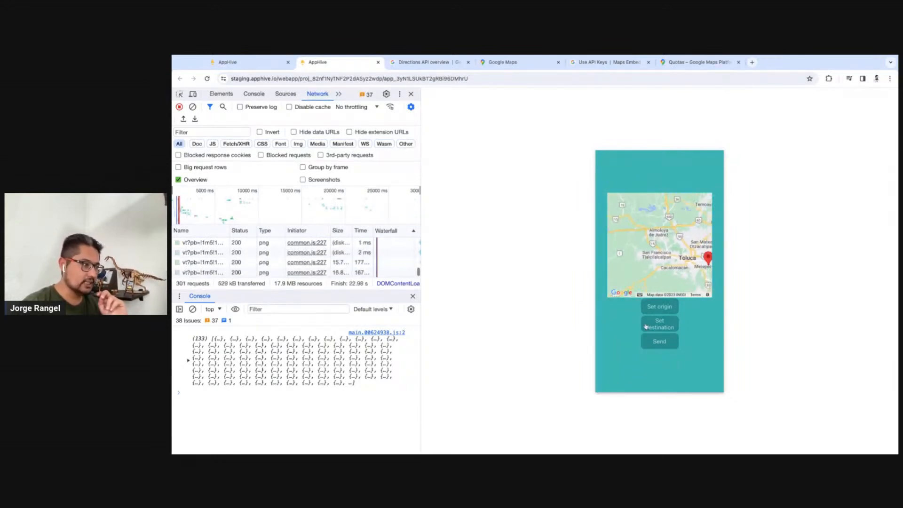
{"action": "scroll", "coordinate": [661, 245], "scroll_direction": "up", "scroll_amount": 1}
{"action": "left_click", "coordinate": [663, 309]}
{"action": "mouse_move", "coordinate": [634, 211]}
{"action": "left_mouse_down"}
{"action": "mouse_move", "coordinate": [673, 268]}
{"action": "mouse_move", "coordinate": [645, 232]}
{"action": "mouse_move", "coordinate": [673, 231]}
{"action": "left_mouse_up"}
{"action": "scroll", "coordinate": [645, 233], "scroll_direction": "down", "scroll_amount": 2}
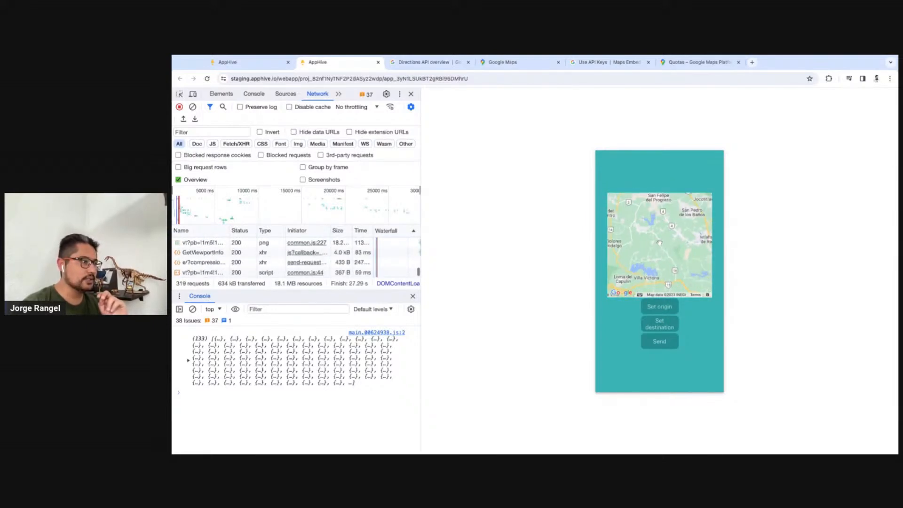
{"action": "left_click", "coordinate": [659, 323]}
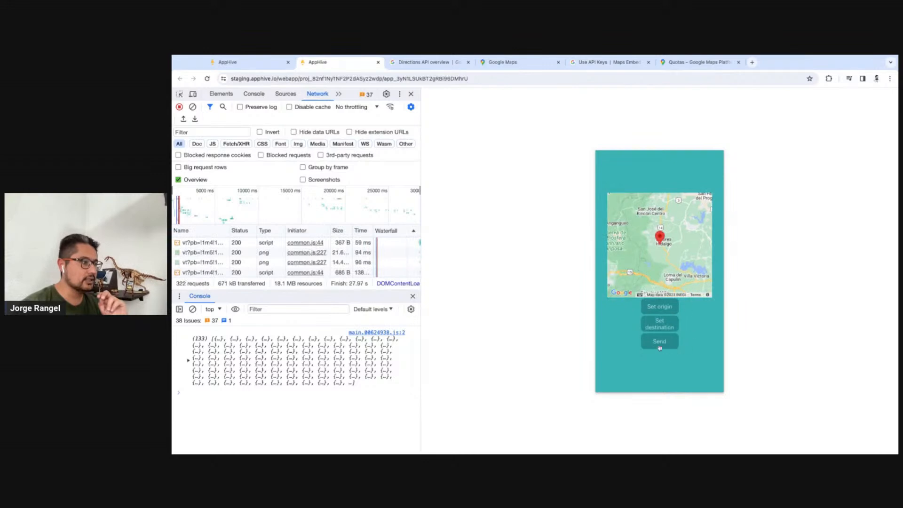
{"action": "left_click", "coordinate": [659, 346]}
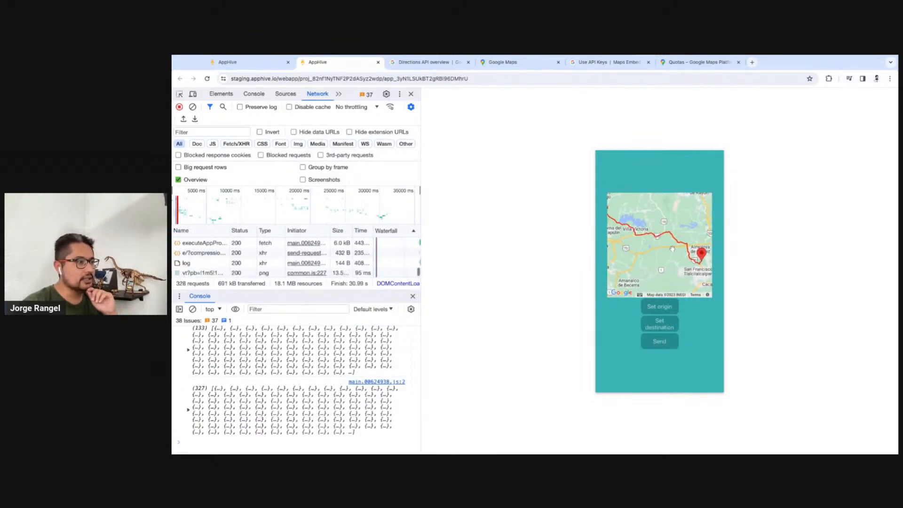
Inspect how the new route follows the roads around San Miguel Almoloyan and its marker
{"action": "scroll", "coordinate": [660, 248], "scroll_direction": "up", "scroll_amount": 3}
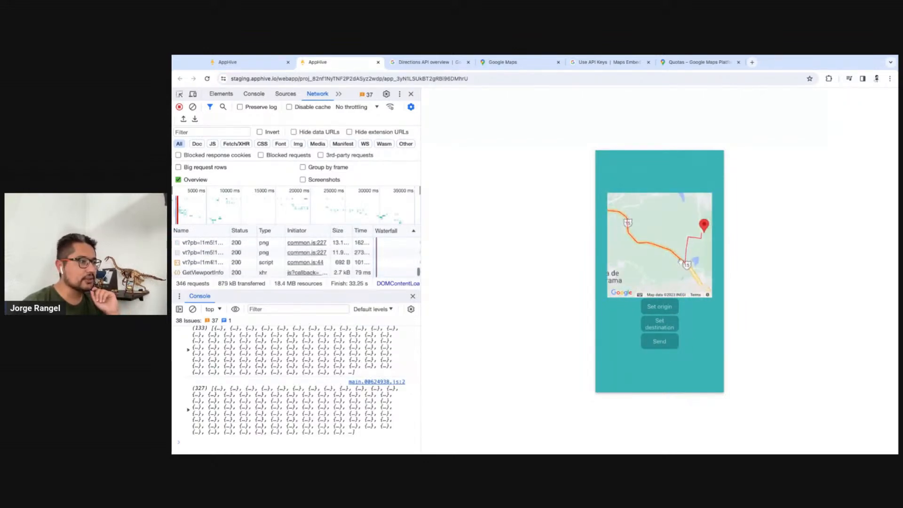
{"action": "scroll", "coordinate": [683, 259], "scroll_direction": "up", "scroll_amount": 5}
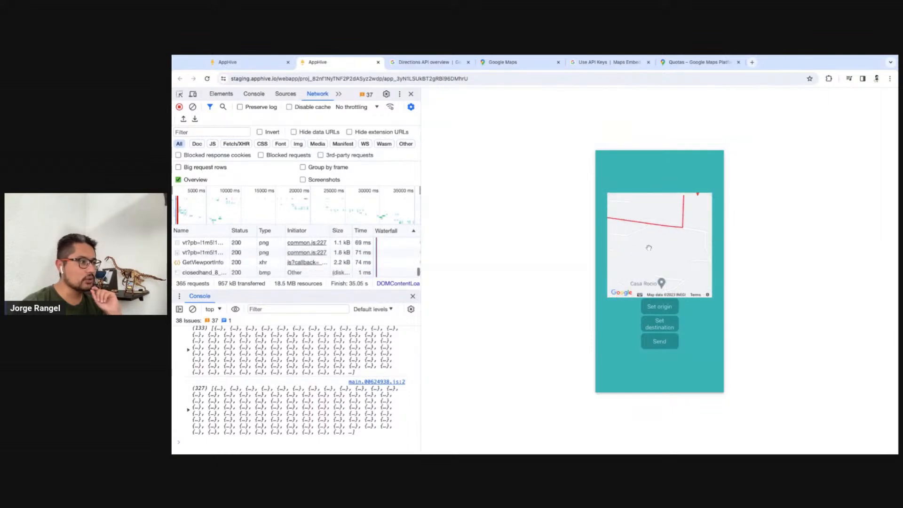
{"action": "scroll", "coordinate": [682, 259], "scroll_direction": "down", "scroll_amount": 8}
{"action": "scroll", "coordinate": [669, 213], "scroll_direction": "up", "scroll_amount": 4}
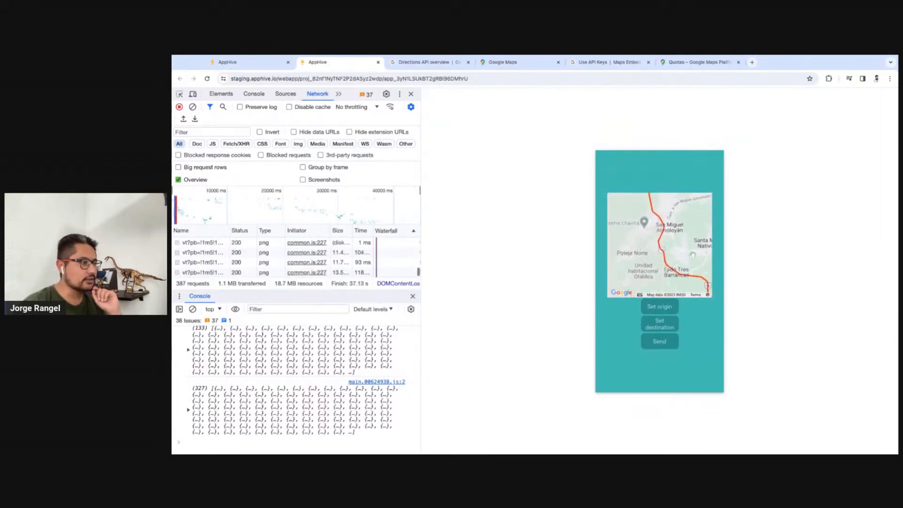
{"action": "left_click_drag", "start_coordinate": [670, 213], "coordinate": [643, 250]}
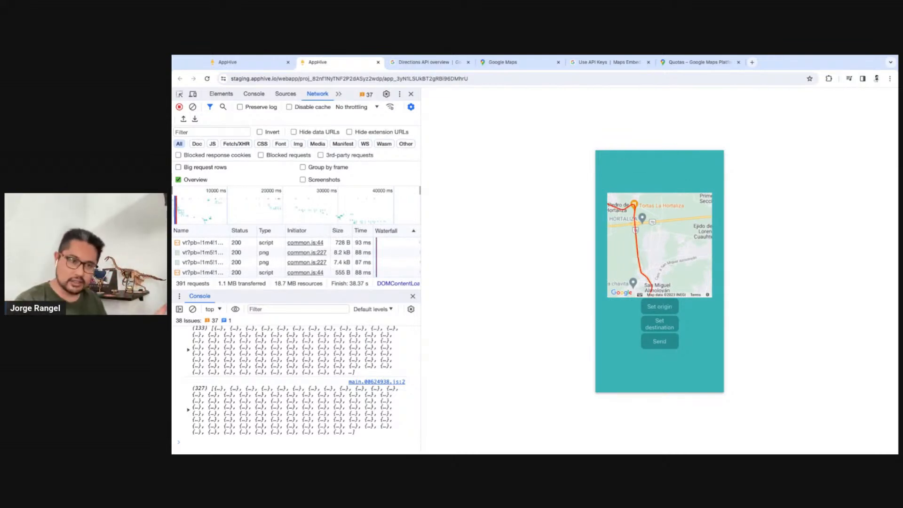
Return to the AppHive editor and view the function that builds the origin and destination strings in full screen
{"action": "left_click", "coordinate": [260, 61]}
{"action": "scroll", "coordinate": [673, 218], "scroll_direction": "up", "scroll_amount": 2}
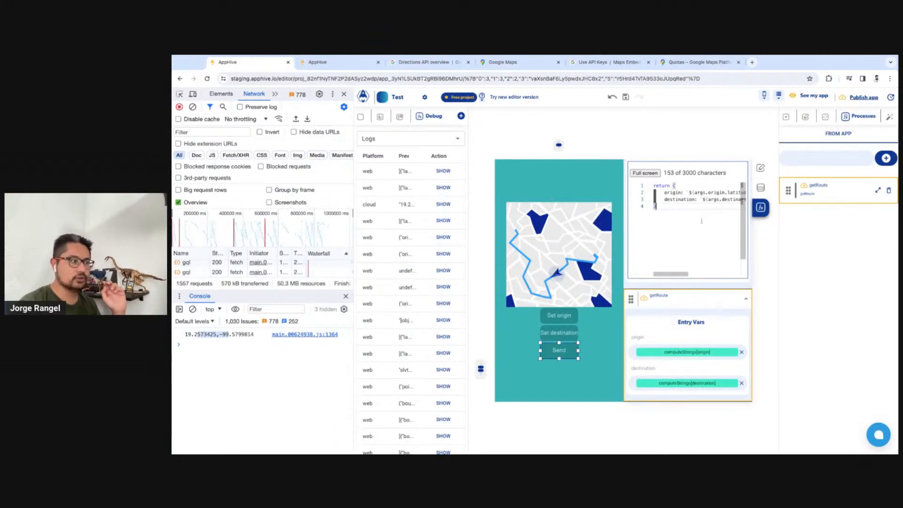
{"action": "scroll", "coordinate": [683, 245], "scroll_direction": "up", "scroll_amount": 1}
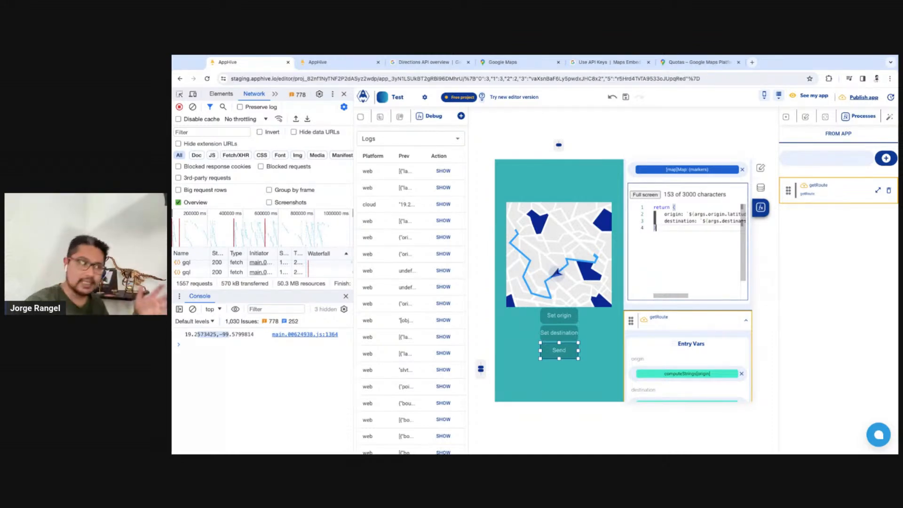
{"action": "left_click", "coordinate": [645, 194]}
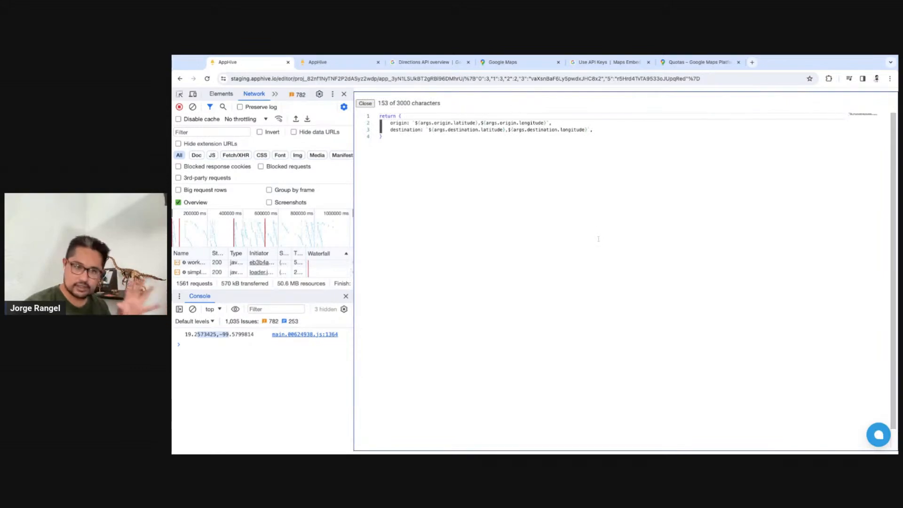
{"action": "left_click", "coordinate": [598, 239]}
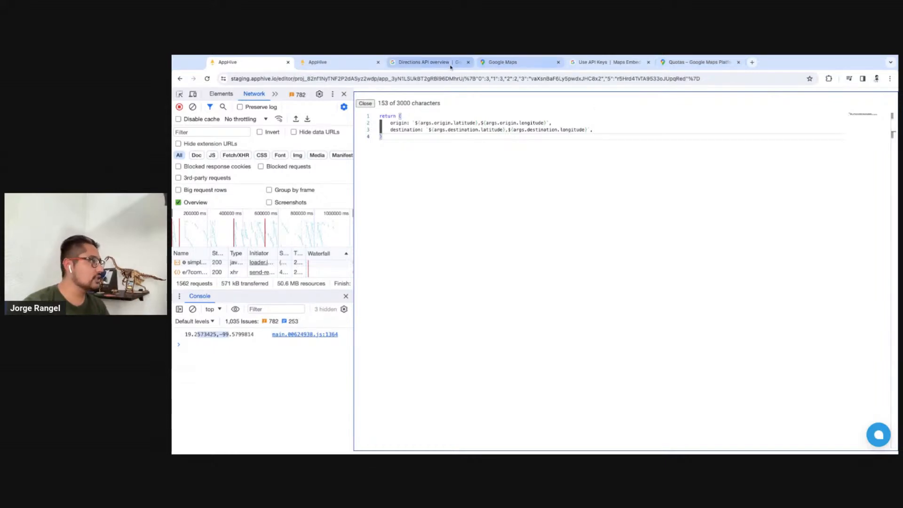
Switch to the Google Maps Platform quotas and examine the daily request usage and limits of the Directions API
{"action": "left_click", "coordinate": [505, 63]}
{"action": "left_click", "coordinate": [607, 62]}
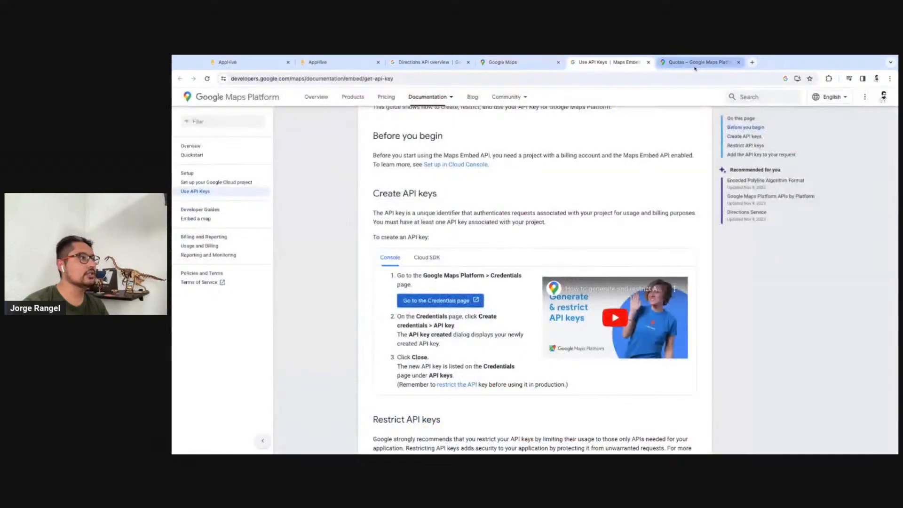
{"action": "left_click", "coordinate": [696, 62]}
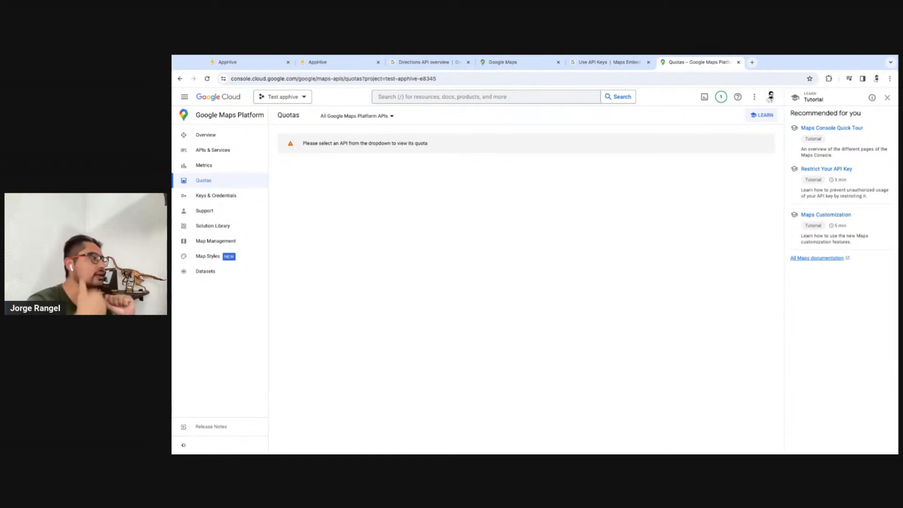
{"action": "left_click", "coordinate": [392, 116]}
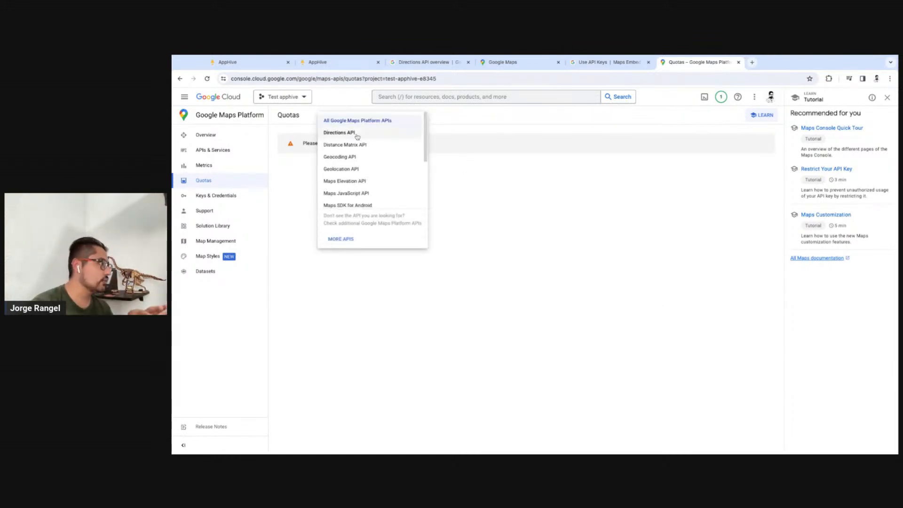
{"action": "left_click", "coordinate": [381, 134]}
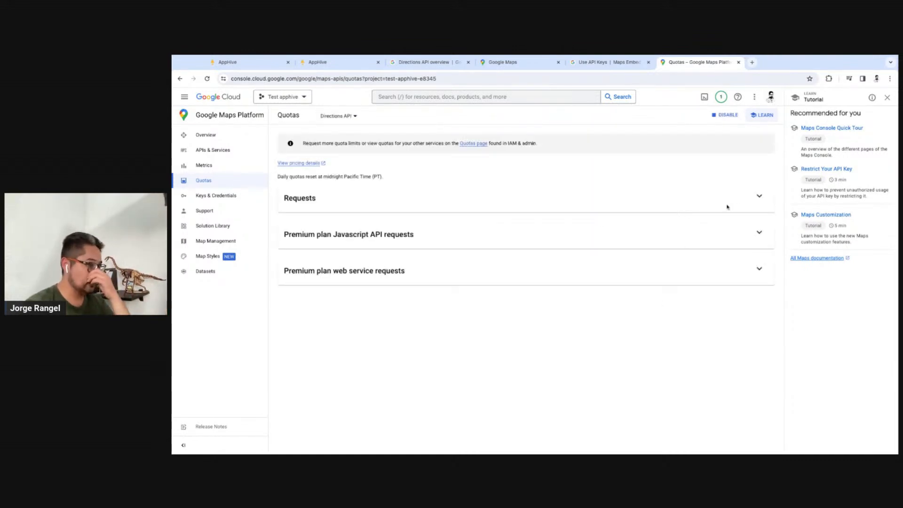
{"action": "left_click", "coordinate": [759, 195]}
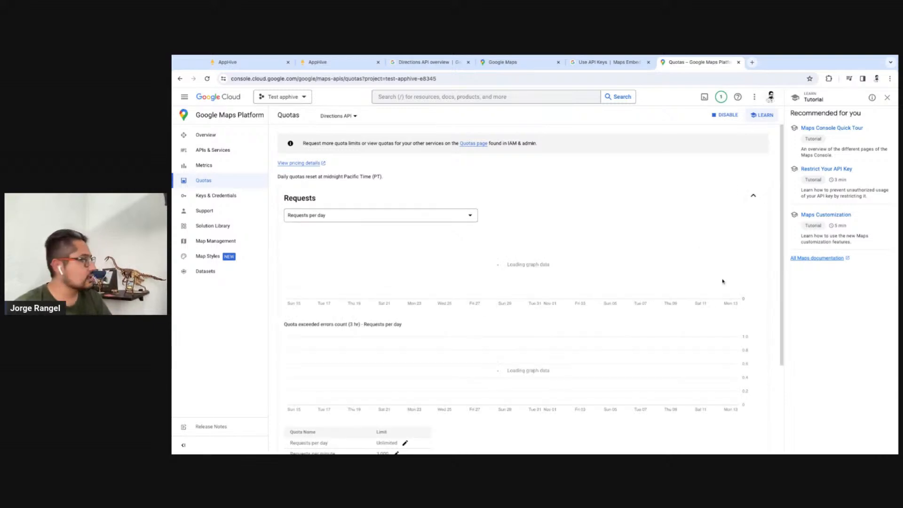
{"action": "scroll", "coordinate": [724, 280], "scroll_direction": "down", "scroll_amount": 2}
{"action": "scroll", "coordinate": [726, 275], "scroll_direction": "up", "scroll_amount": 1}
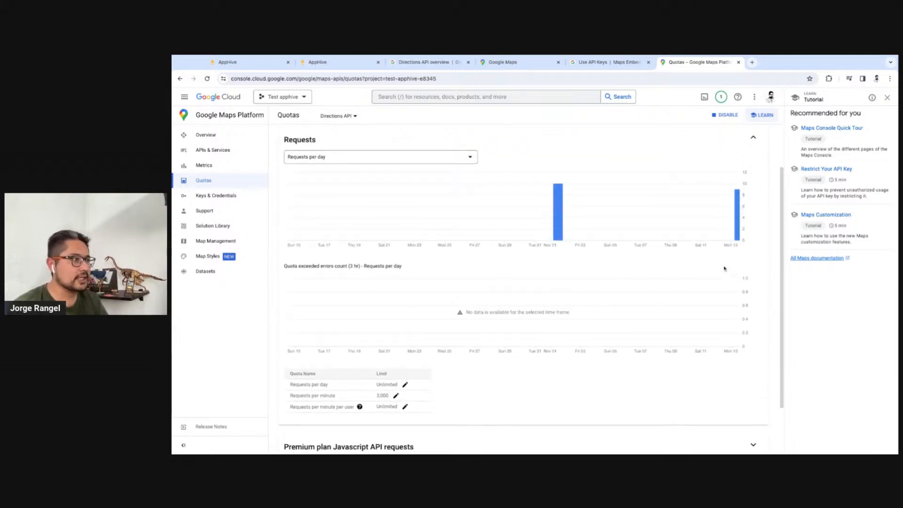
{"action": "mouse_move", "coordinate": [733, 234]}
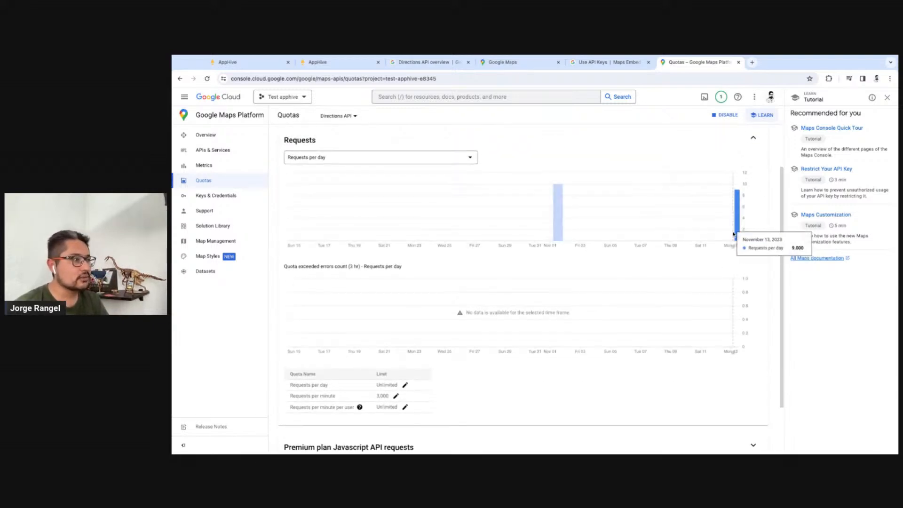
Open the Directions API's keys and credentials, try to delete the "App example directions api" key from the list, and reload the page
{"action": "left_click", "coordinate": [225, 196]}
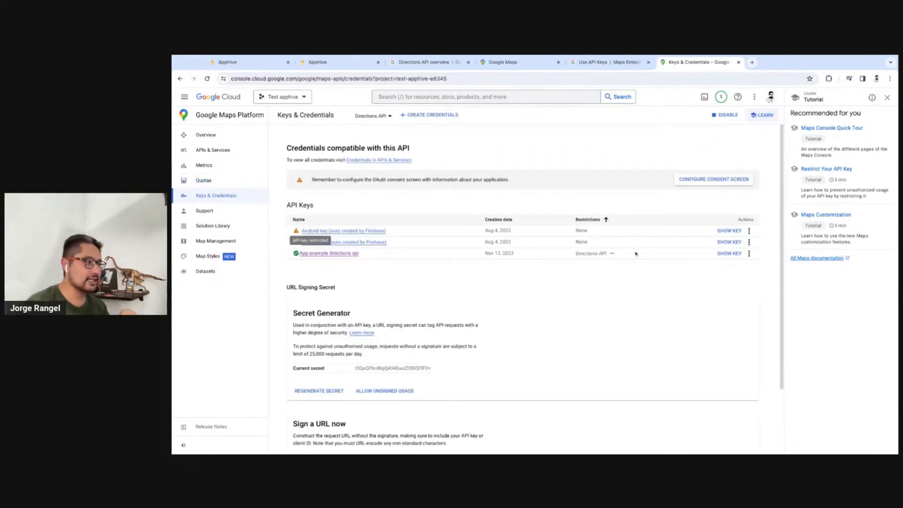
{"action": "left_click", "coordinate": [749, 253]}
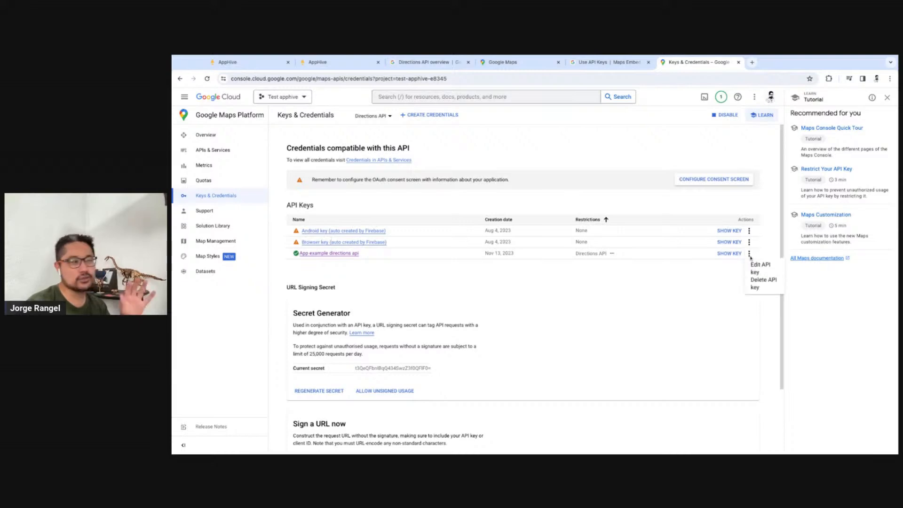
{"action": "left_click", "coordinate": [768, 283]}
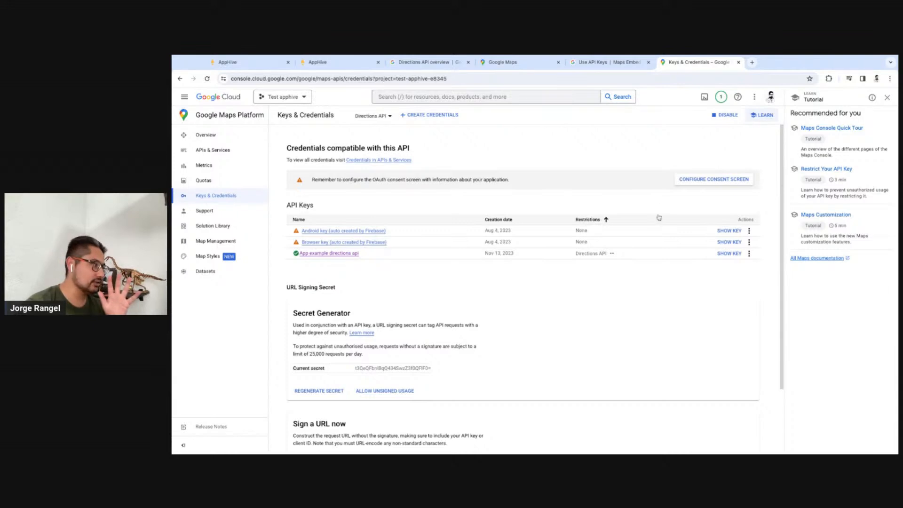
{"action": "left_click", "coordinate": [749, 253]}
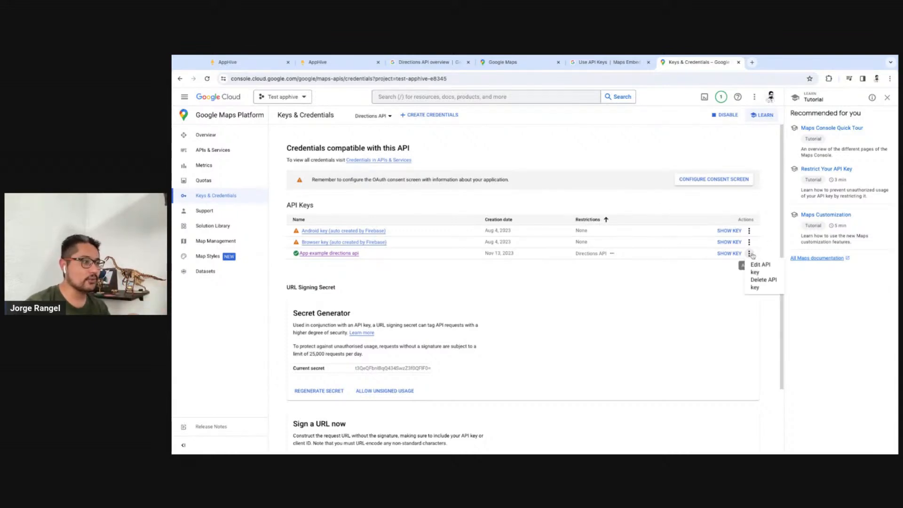
{"action": "left_click", "coordinate": [753, 284]}
{"action": "left_click", "coordinate": [208, 78]}
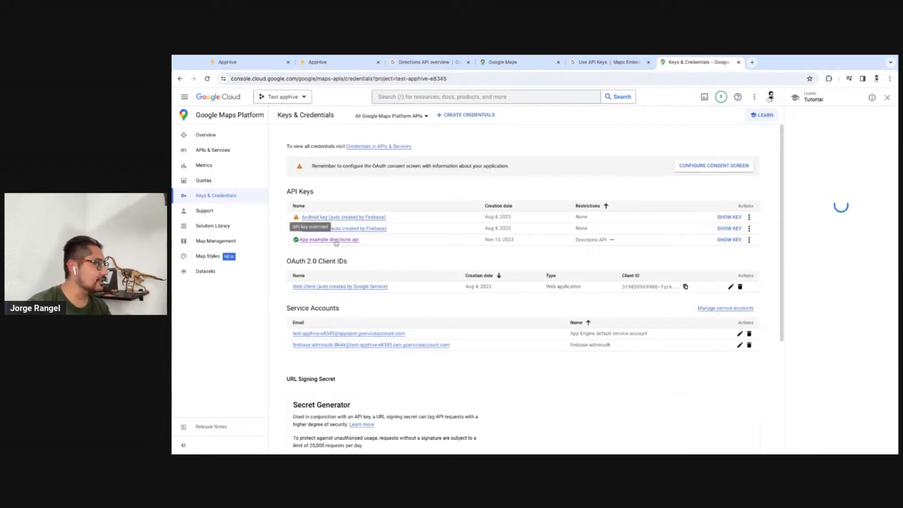
Open the "App example directions api" key's details and delete the credential, confirming with the word DELETE
{"action": "left_click", "coordinate": [335, 240]}
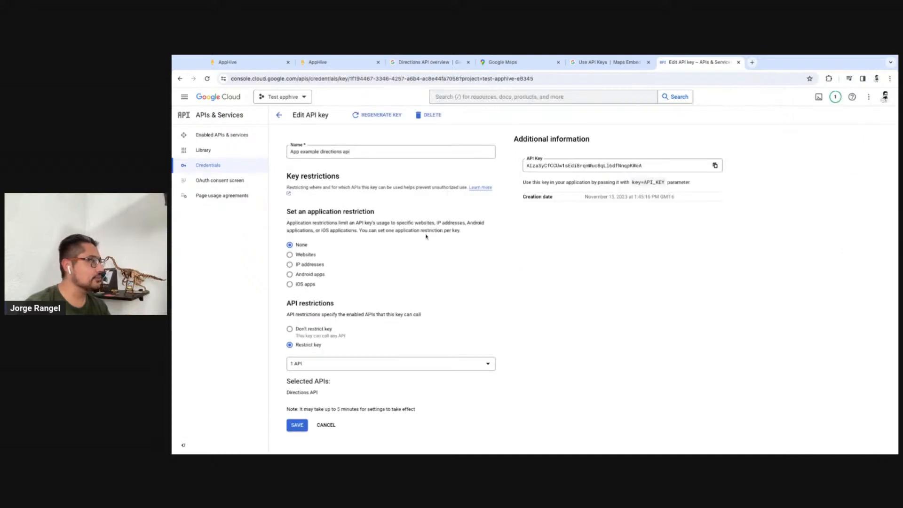
{"action": "left_click", "coordinate": [429, 117]}
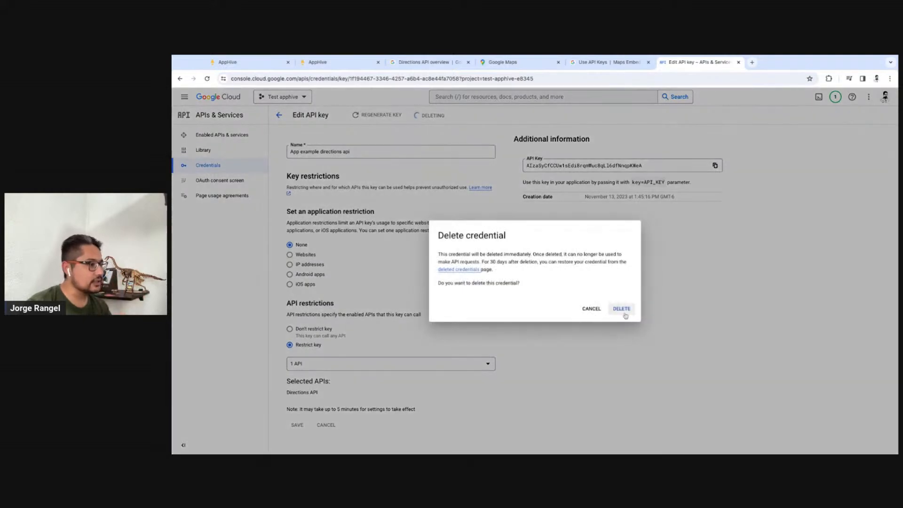
{"action": "left_click", "coordinate": [624, 313]}
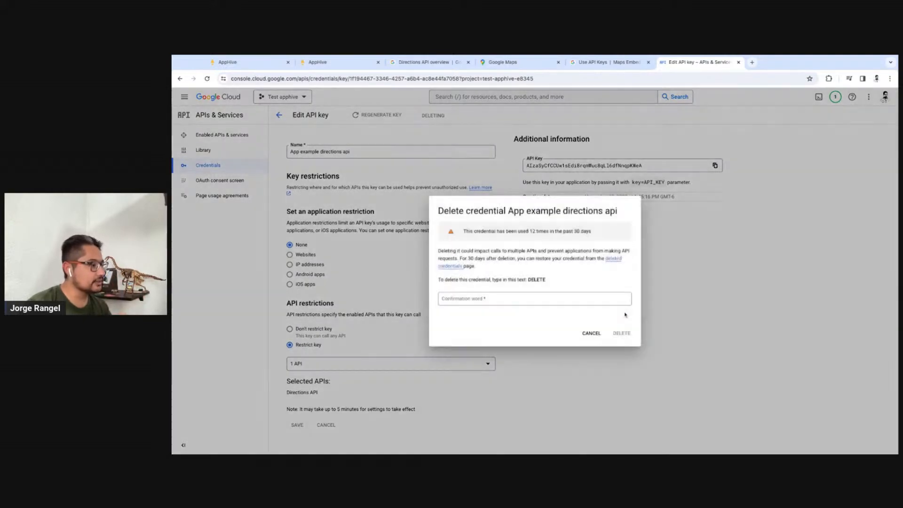
{"action": "left_click", "coordinate": [510, 299]}
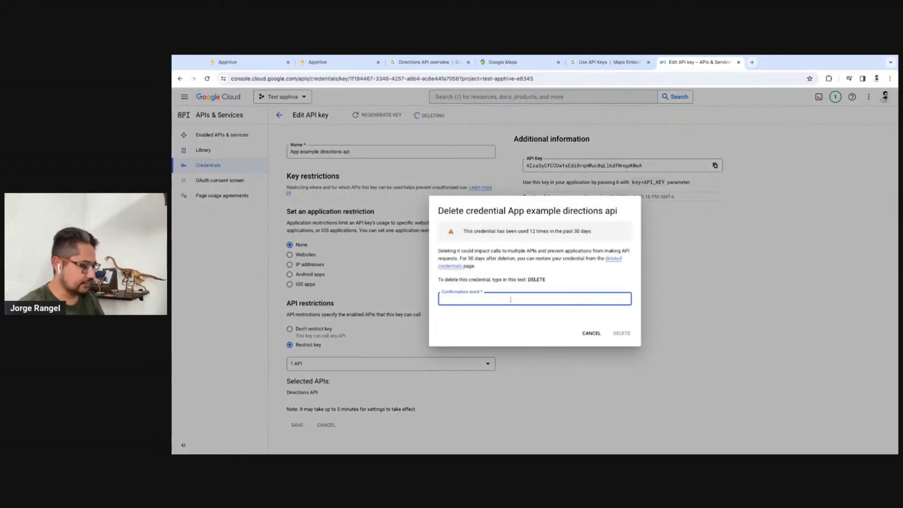
{"action": "type", "text": "DELETE"}
{"action": "left_click", "coordinate": [621, 333]}
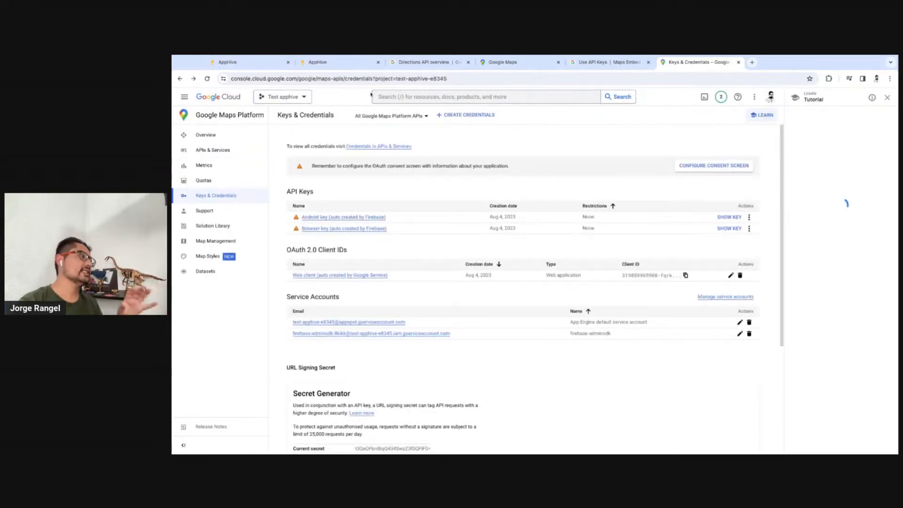
In the AppHive app preview, clear the console, request a route between new points near Ejido de San Lorenzo Cuauhtenco, and inspect the logged array
{"action": "left_click", "coordinate": [324, 62]}
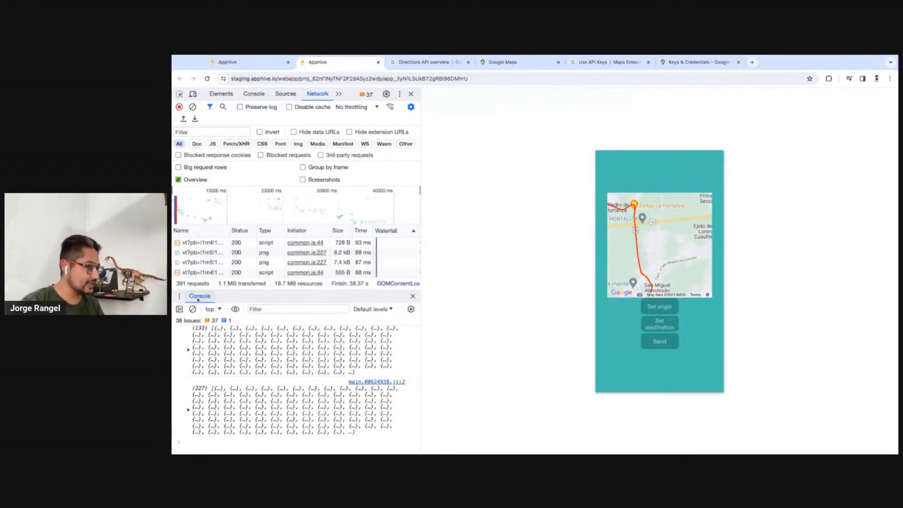
{"action": "left_click", "coordinate": [192, 309]}
{"action": "left_click", "coordinate": [676, 255]}
{"action": "left_click_drag", "start_coordinate": [676, 255], "coordinate": [639, 266]}
{"action": "left_click", "coordinate": [669, 310]}
{"action": "left_click", "coordinate": [659, 323]}
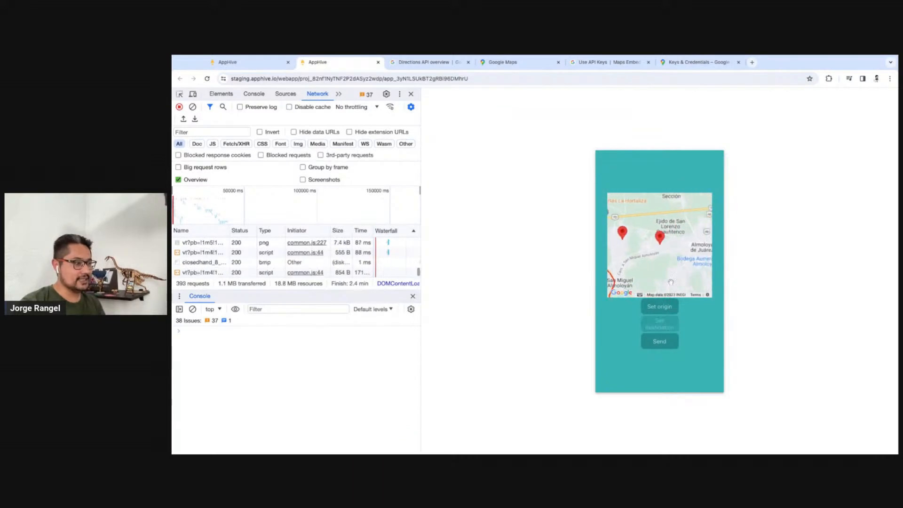
{"action": "left_click", "coordinate": [670, 341]}
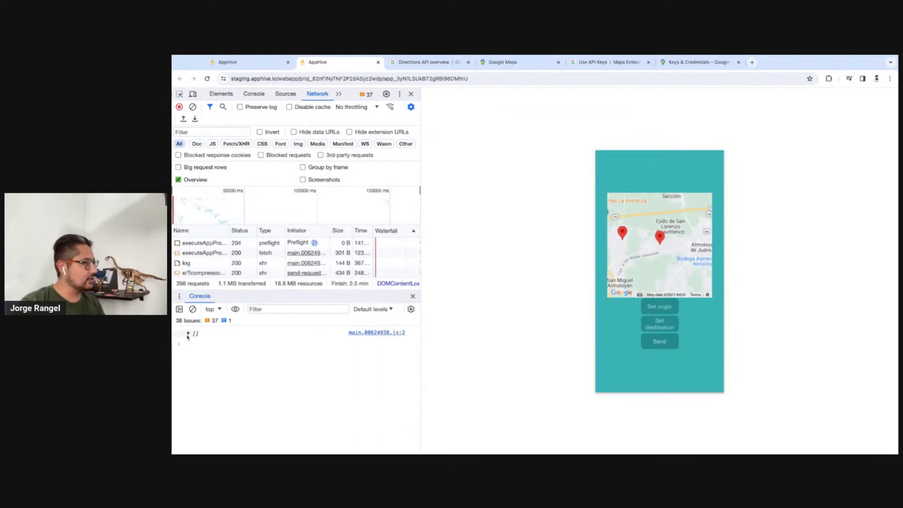
{"action": "left_click", "coordinate": [188, 333]}
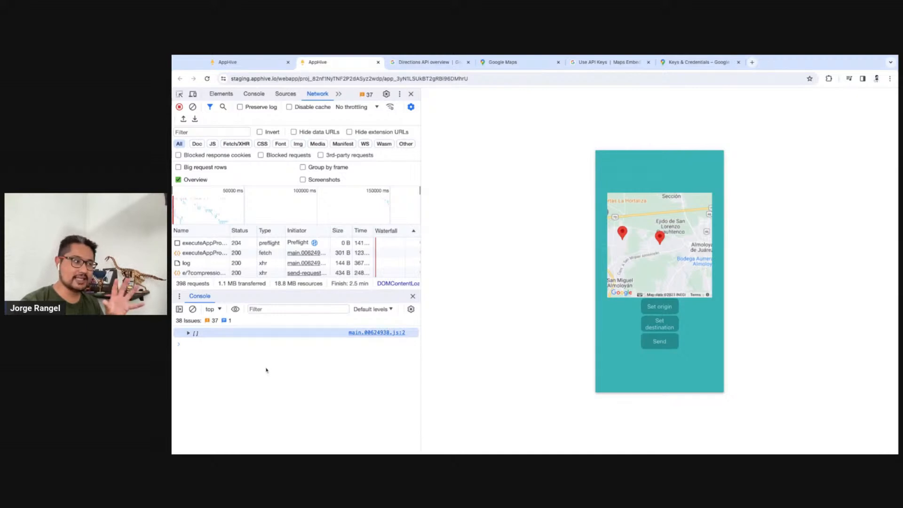